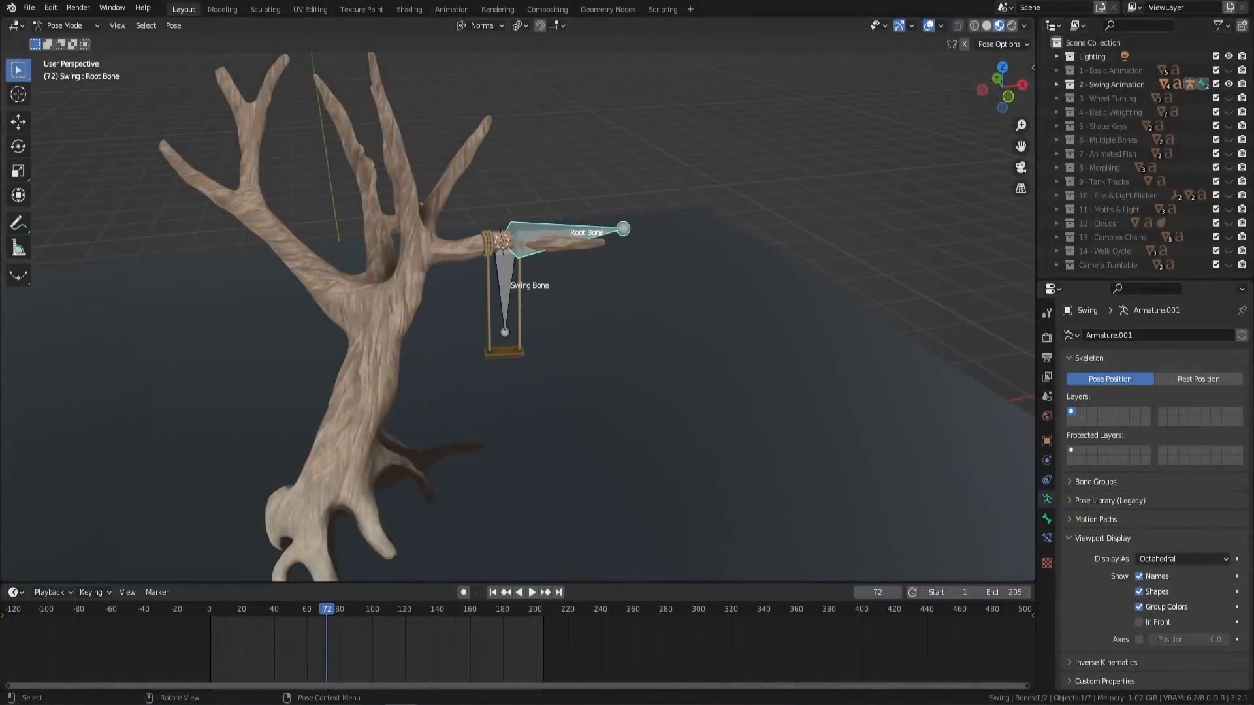
Select the Swing Bone and set the current frame to 1
{"action": "scroll", "coordinate": [569, 354], "scroll_direction": "up", "scroll_amount": 4}
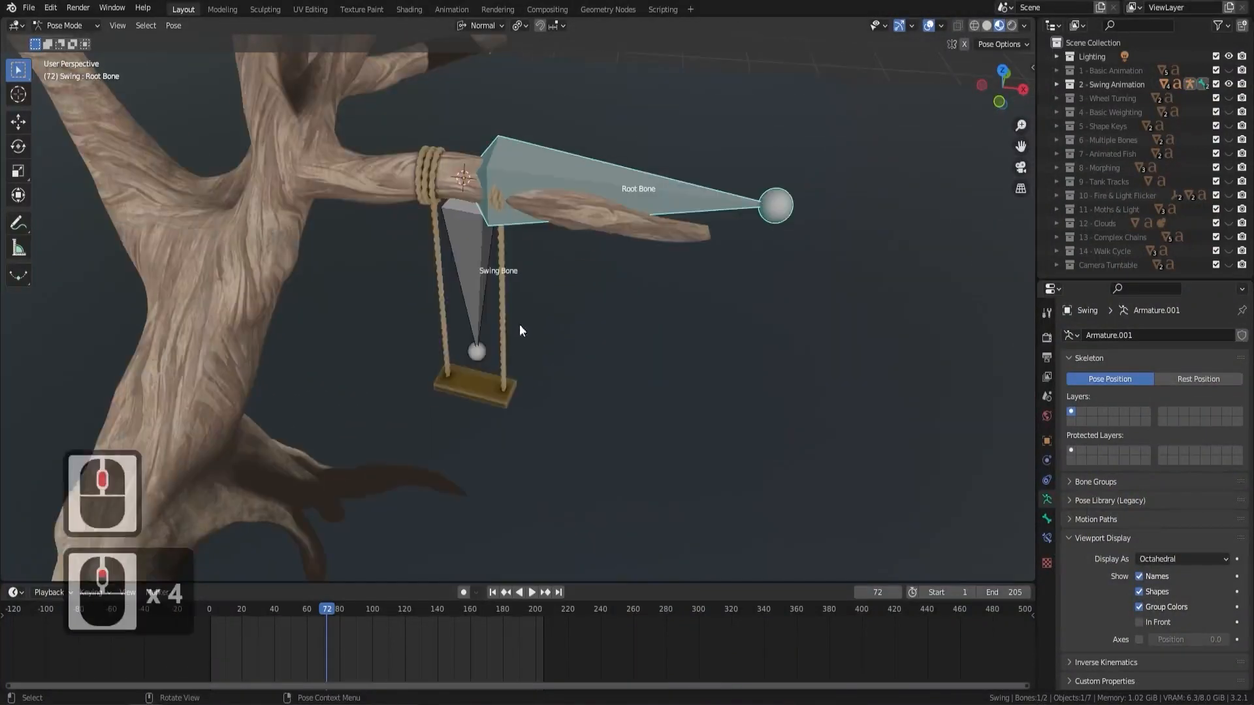
{"action": "left_click", "coordinate": [471, 230]}
{"action": "middle_click_drag", "start_coordinate": [731, 380], "coordinate": [564, 303]}
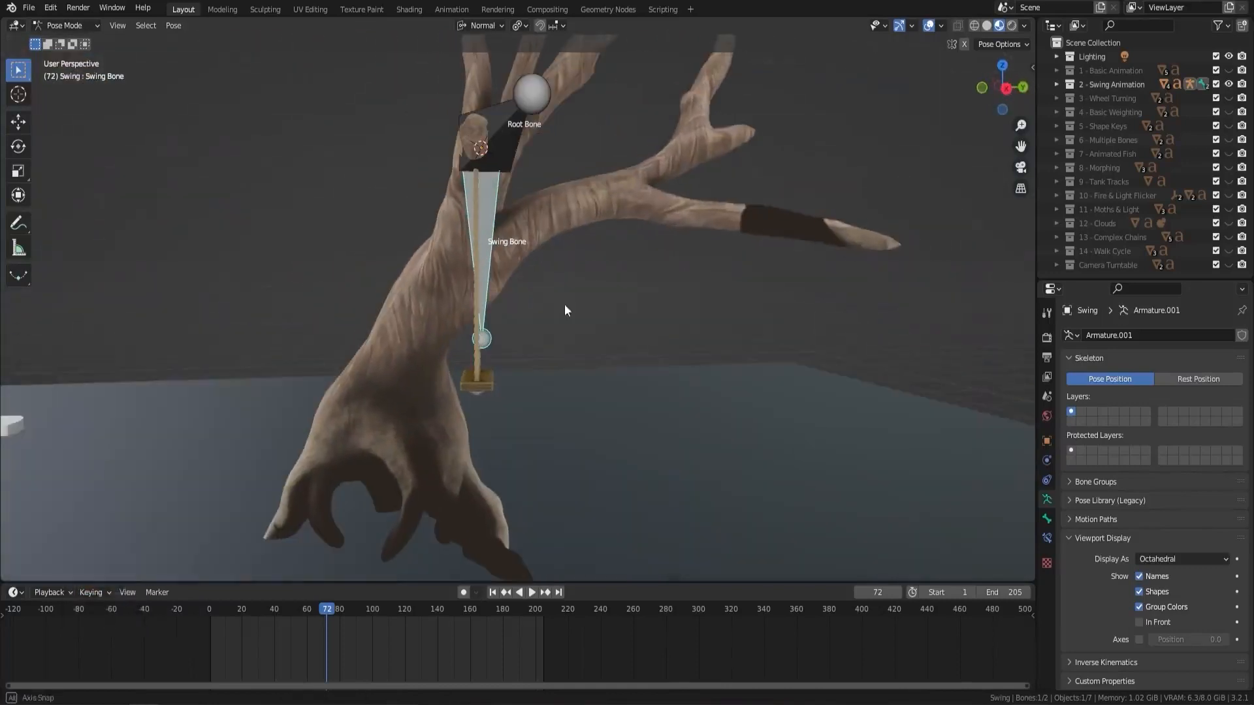
{"action": "key", "text": "shift+ctrl+space"}
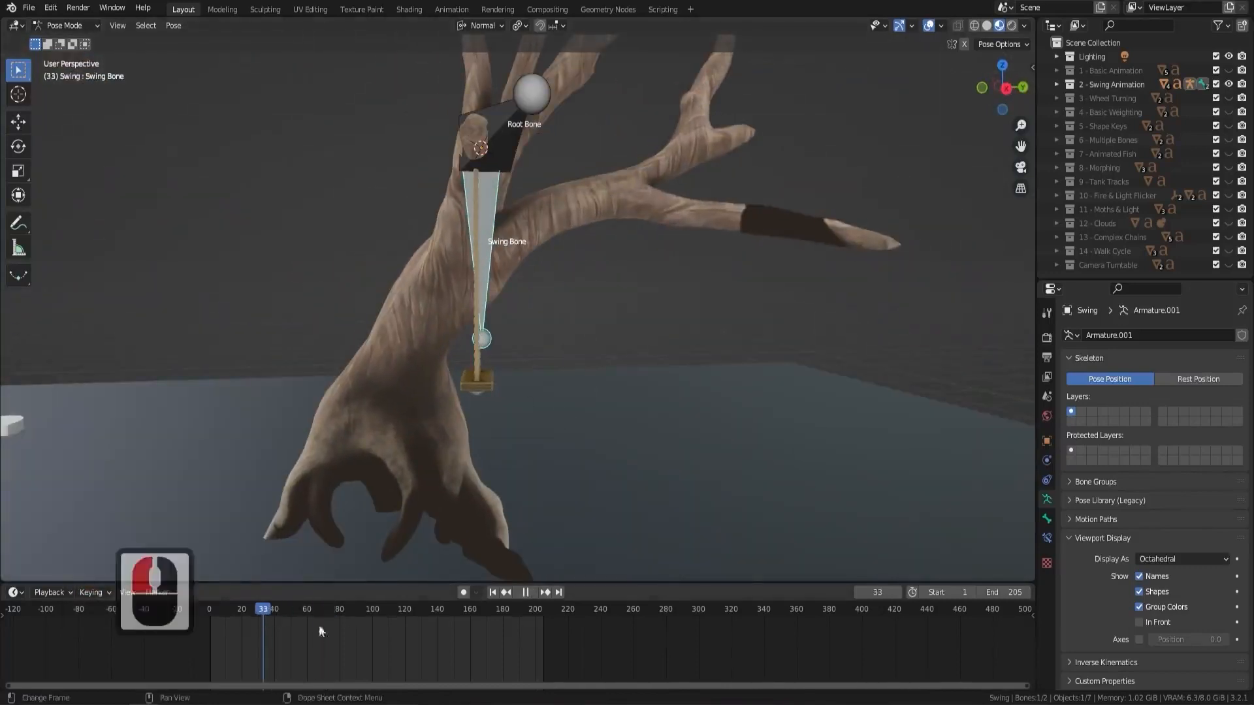
{"action": "left_click", "coordinate": [879, 592]}
{"action": "type", "text": "1"}
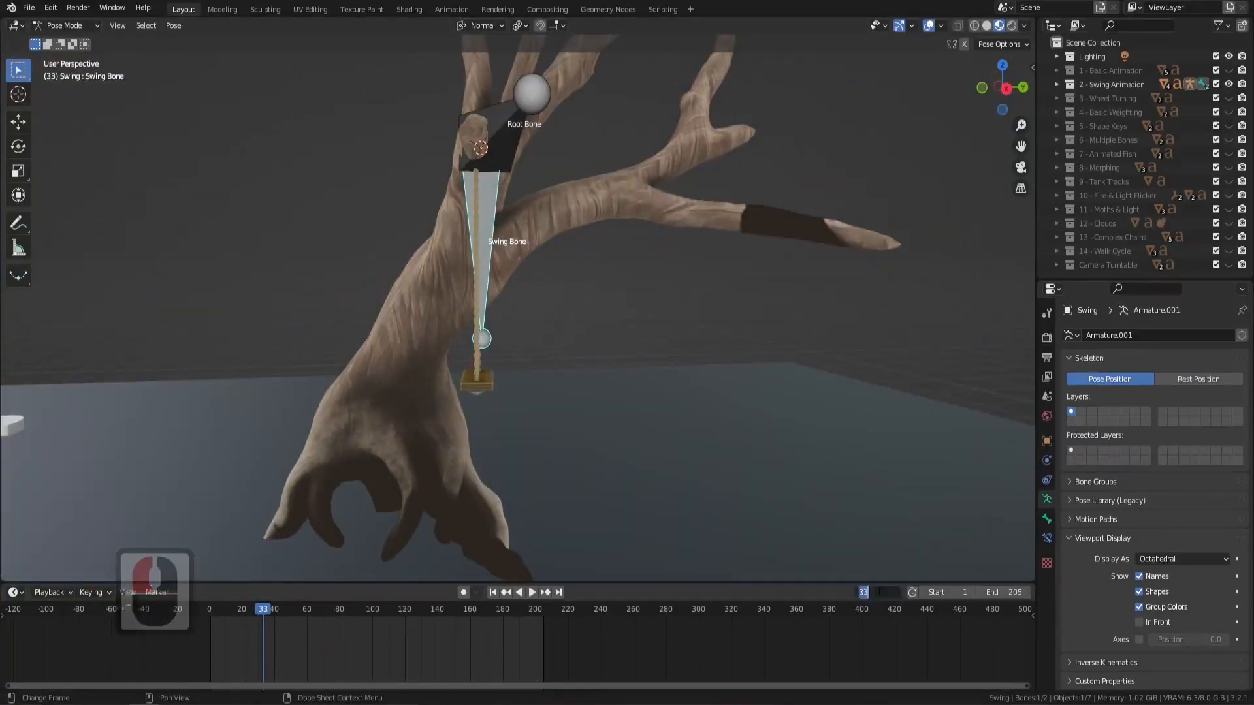
{"action": "key", "text": "Return"}
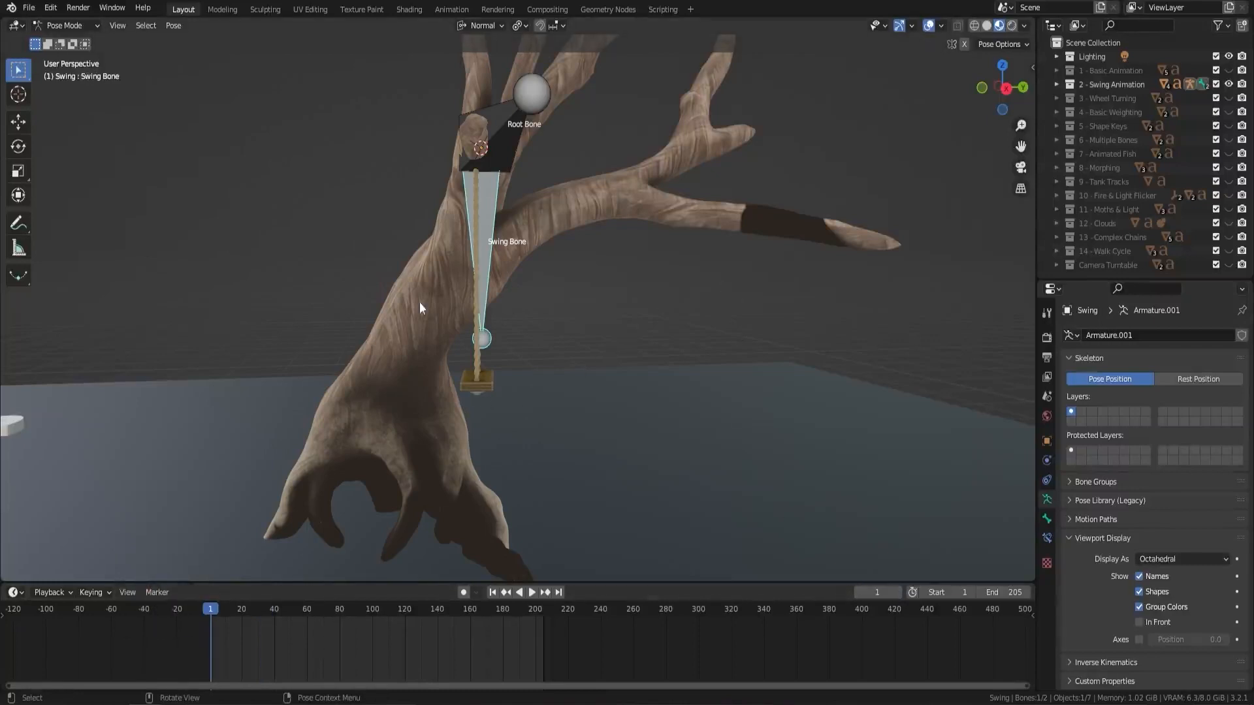
{"action": "middle_click_drag", "start_coordinate": [434, 392], "coordinate": [507, 390]}
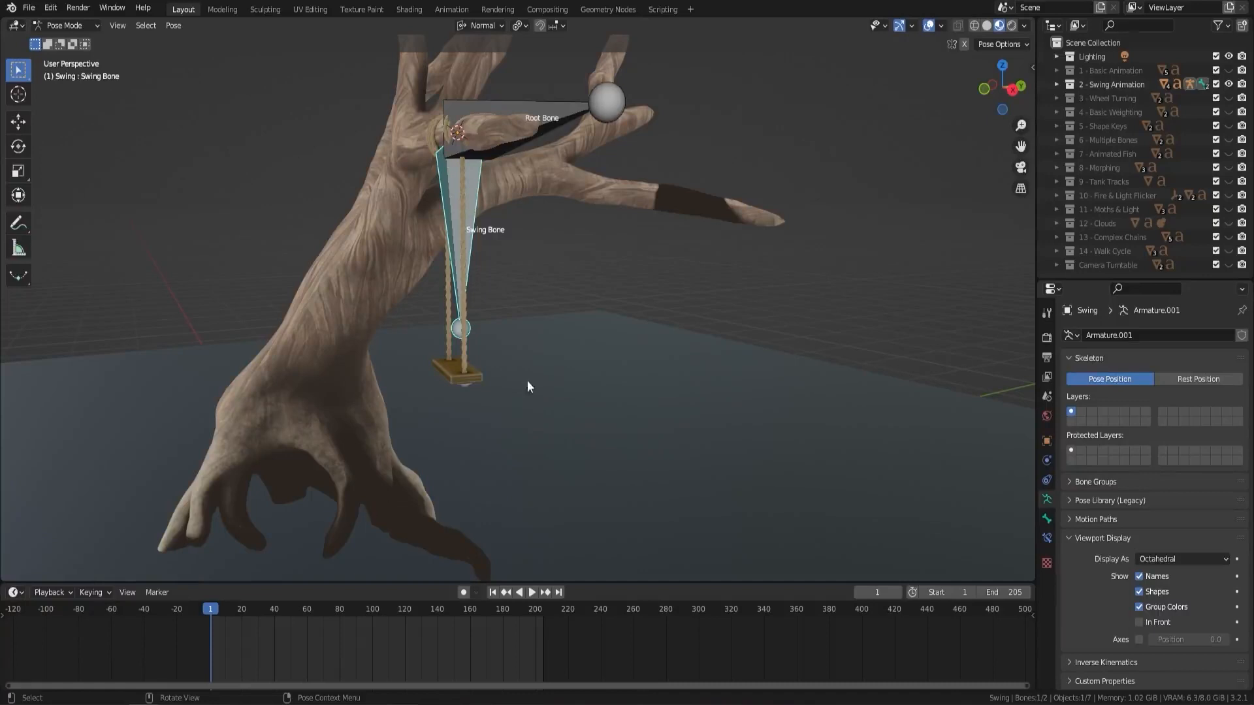
{"action": "key", "text": "r"}
{"action": "key", "text": "y"}
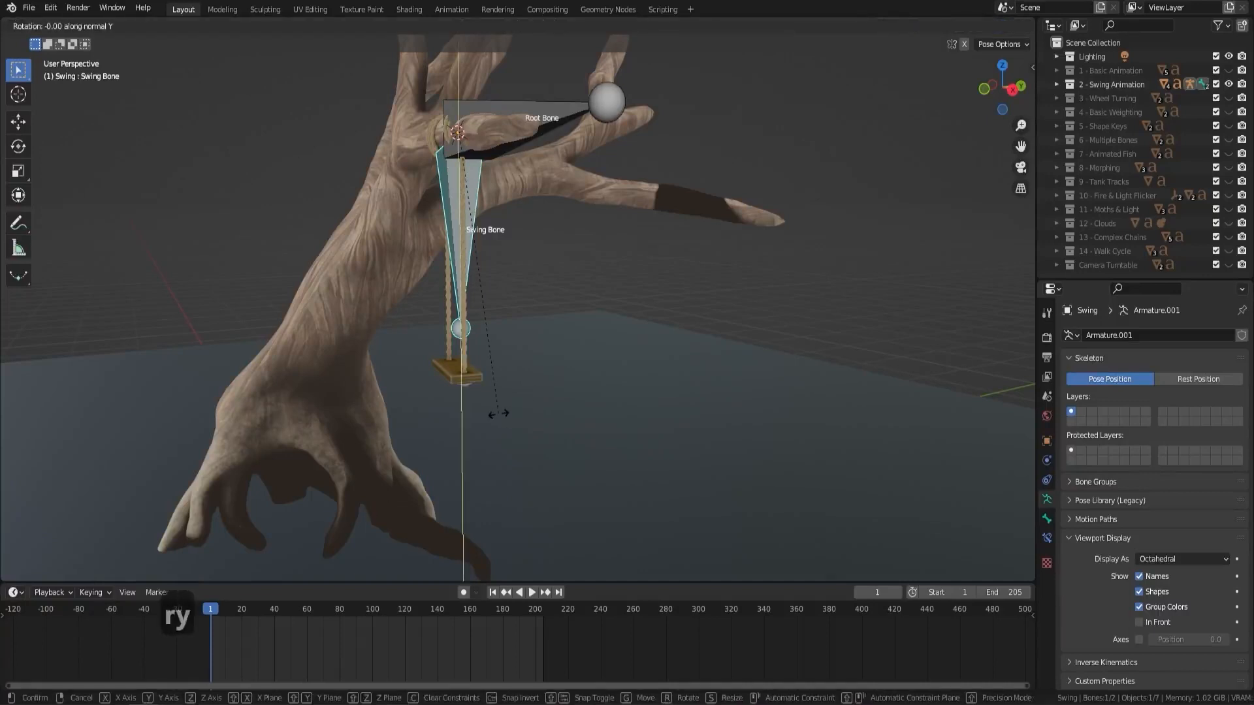
{"action": "key", "text": "x"}
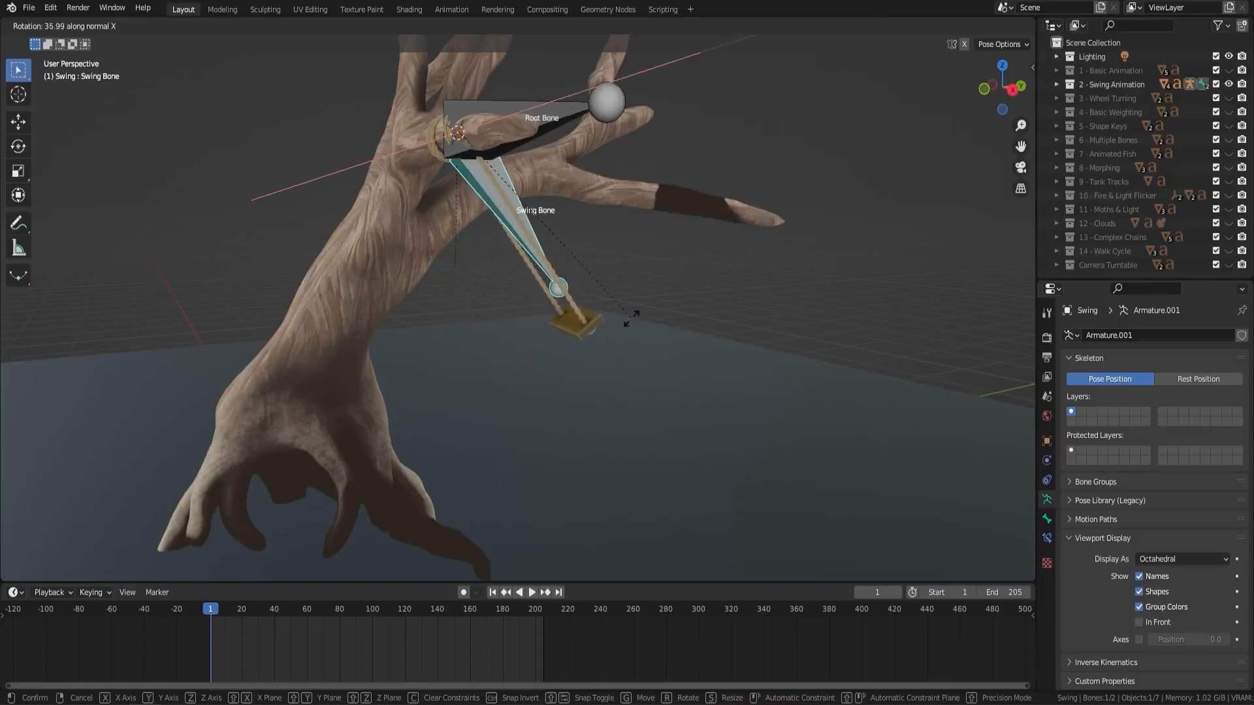
{"action": "right_click", "coordinate": [630, 318]}
Try rotating the Swing Bone about the global X axis in top view, and return the transform orientation to Normal
{"action": "middle_click_drag", "start_coordinate": [436, 85], "coordinate": [487, 102]}
{"action": "left_click", "coordinate": [484, 25]}
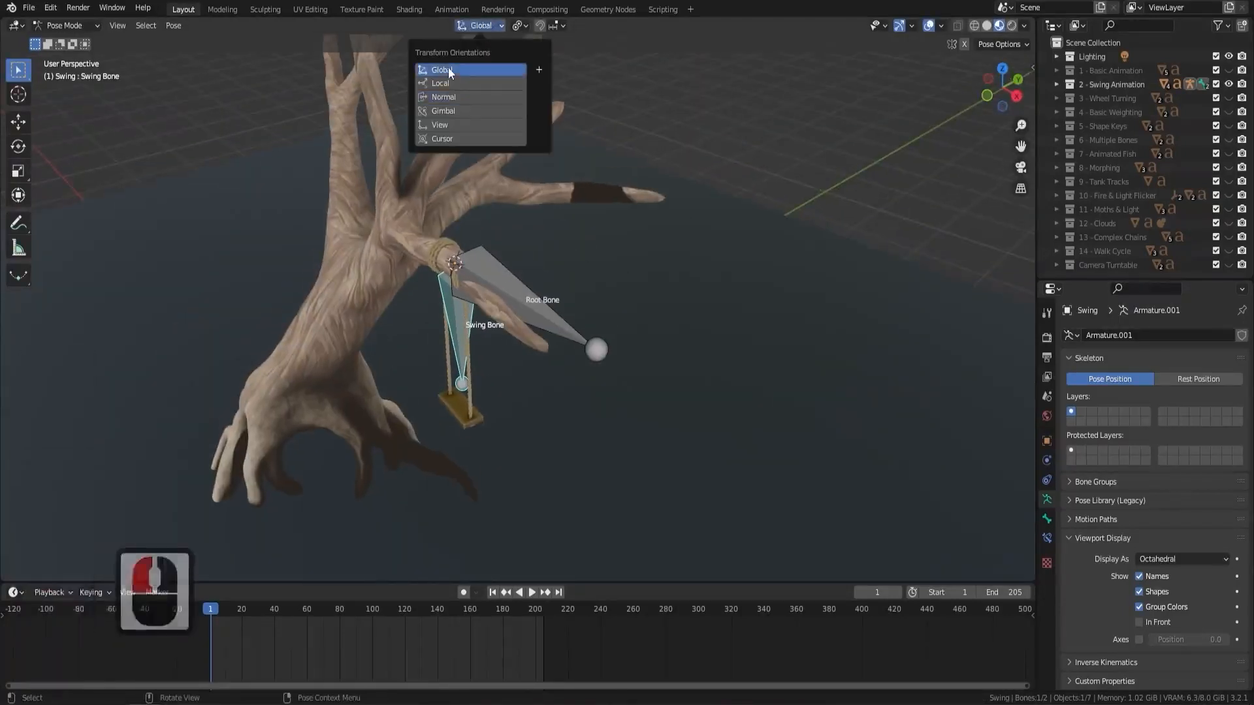
{"action": "left_click", "coordinate": [431, 70]}
{"action": "middle_click_drag", "start_coordinate": [561, 446], "coordinate": [529, 390]}
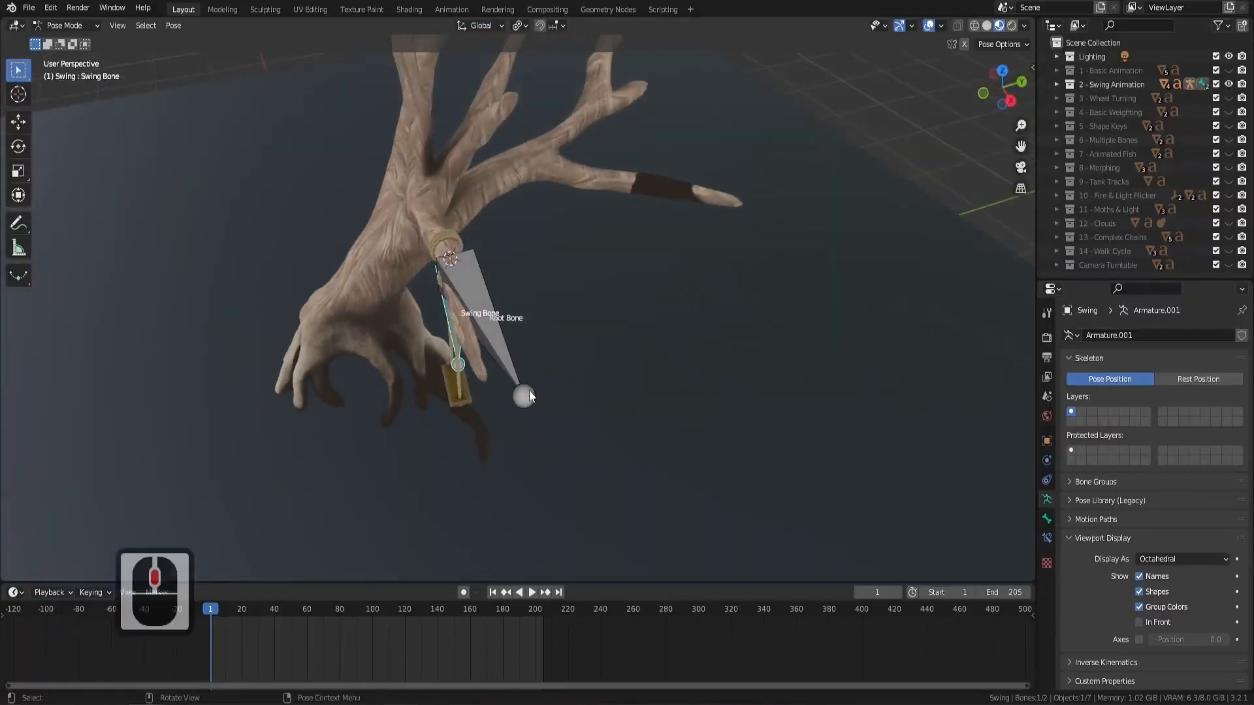
{"action": "key", "text": "KP_7"}
{"action": "key", "text": "r"}
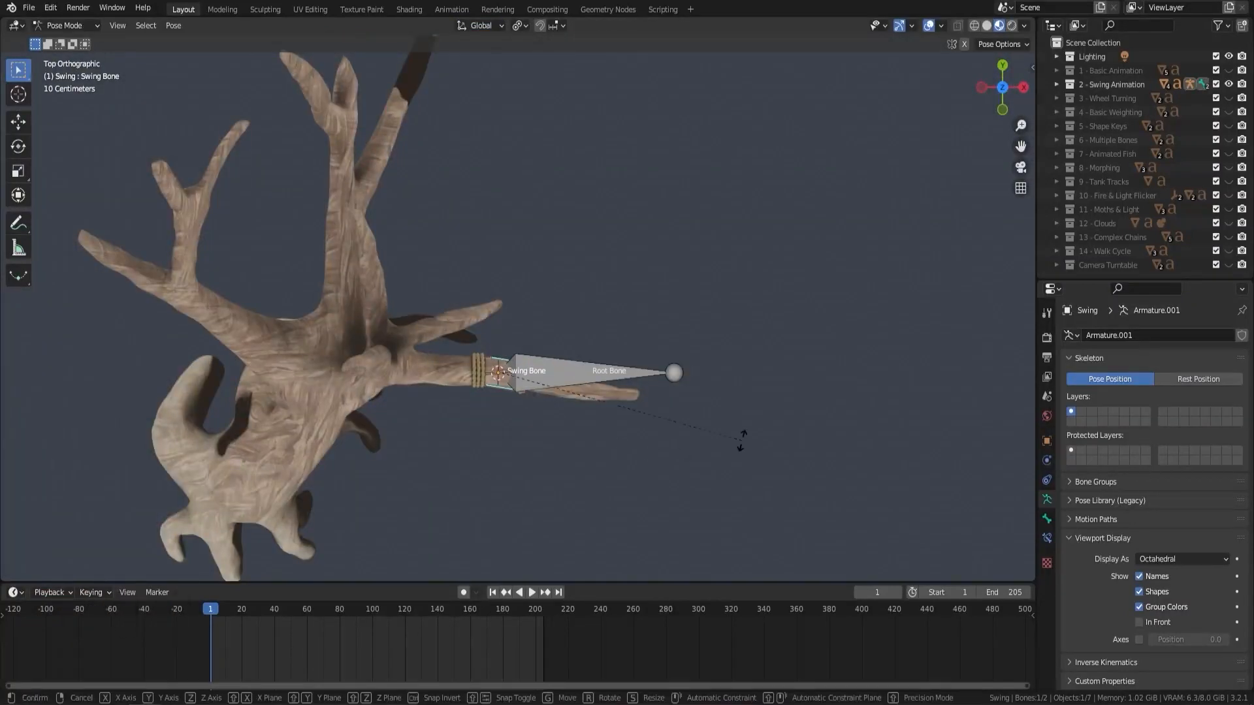
{"action": "key", "text": "x"}
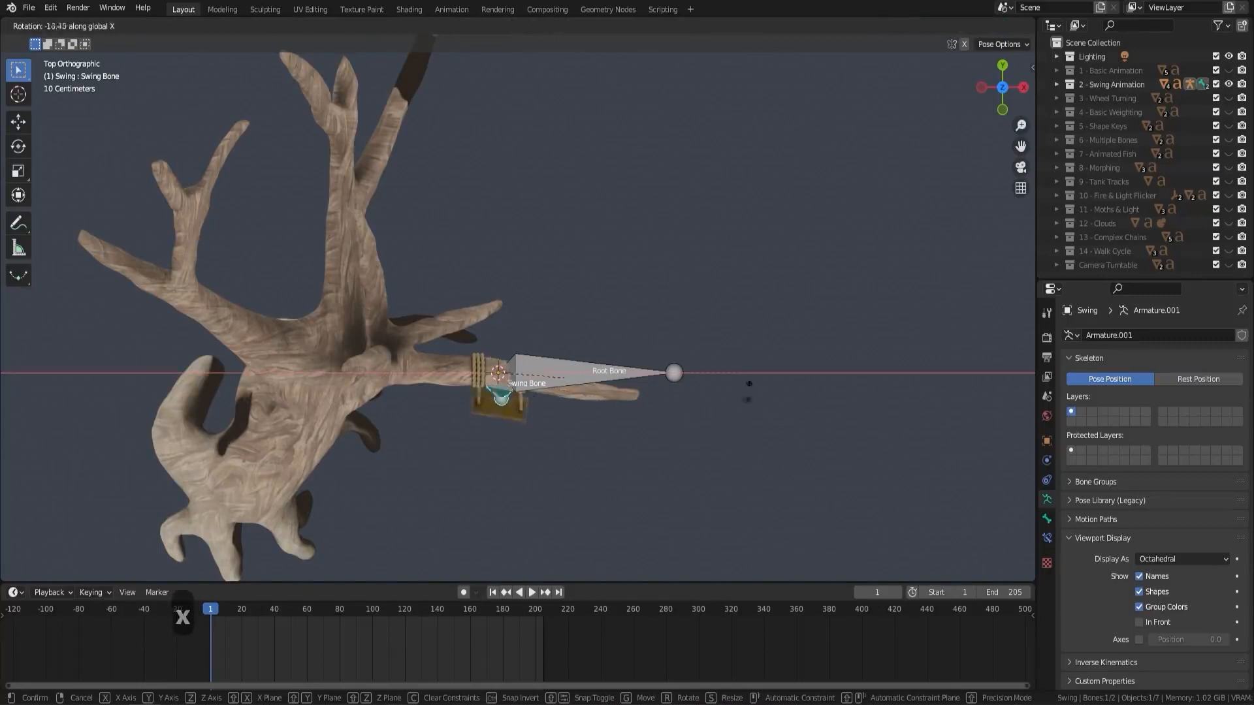
{"action": "right_click", "coordinate": [509, 396]}
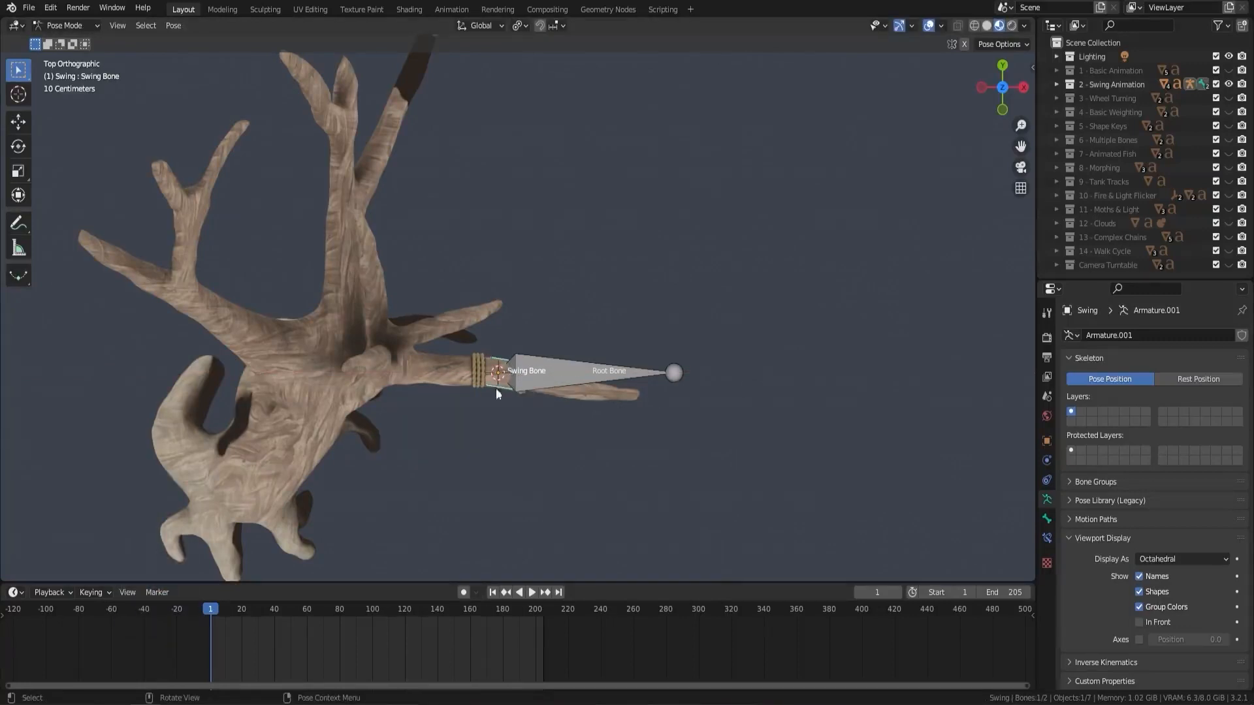
{"action": "middle_click_drag", "start_coordinate": [674, 425], "coordinate": [547, 205]}
{"action": "middle_click_drag", "start_coordinate": [592, 337], "coordinate": [484, 295]}
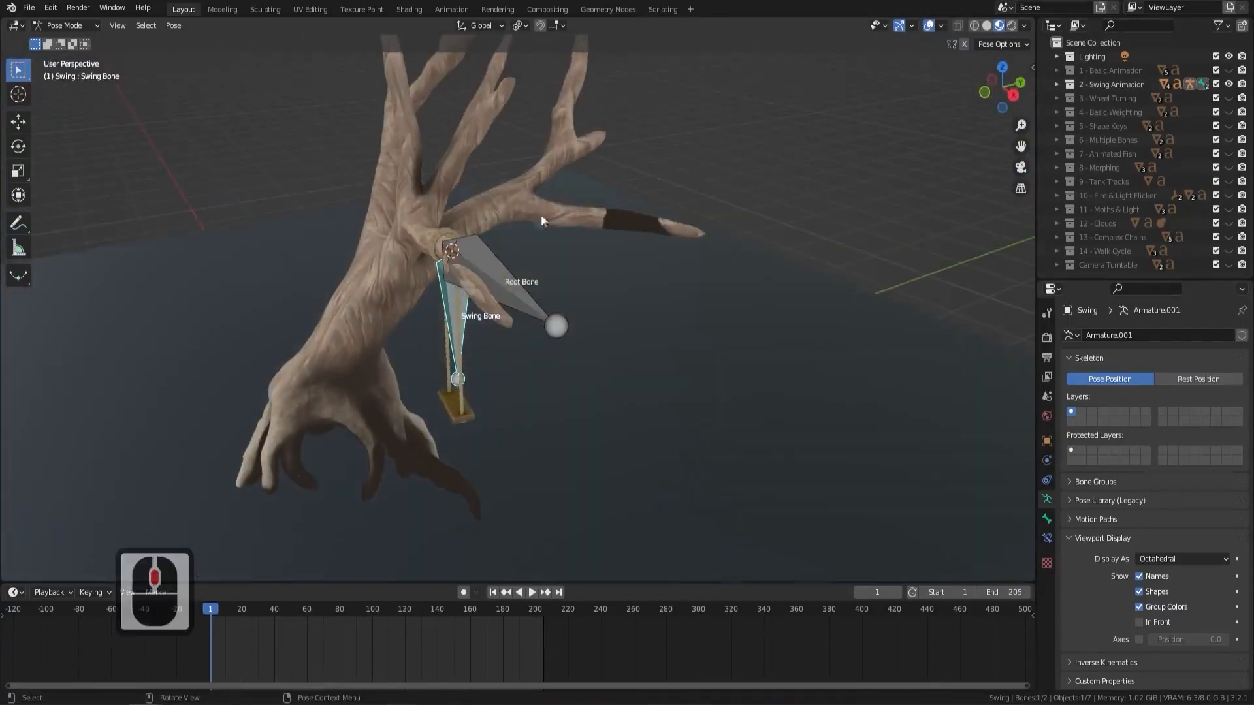
{"action": "left_click", "coordinate": [493, 26]}
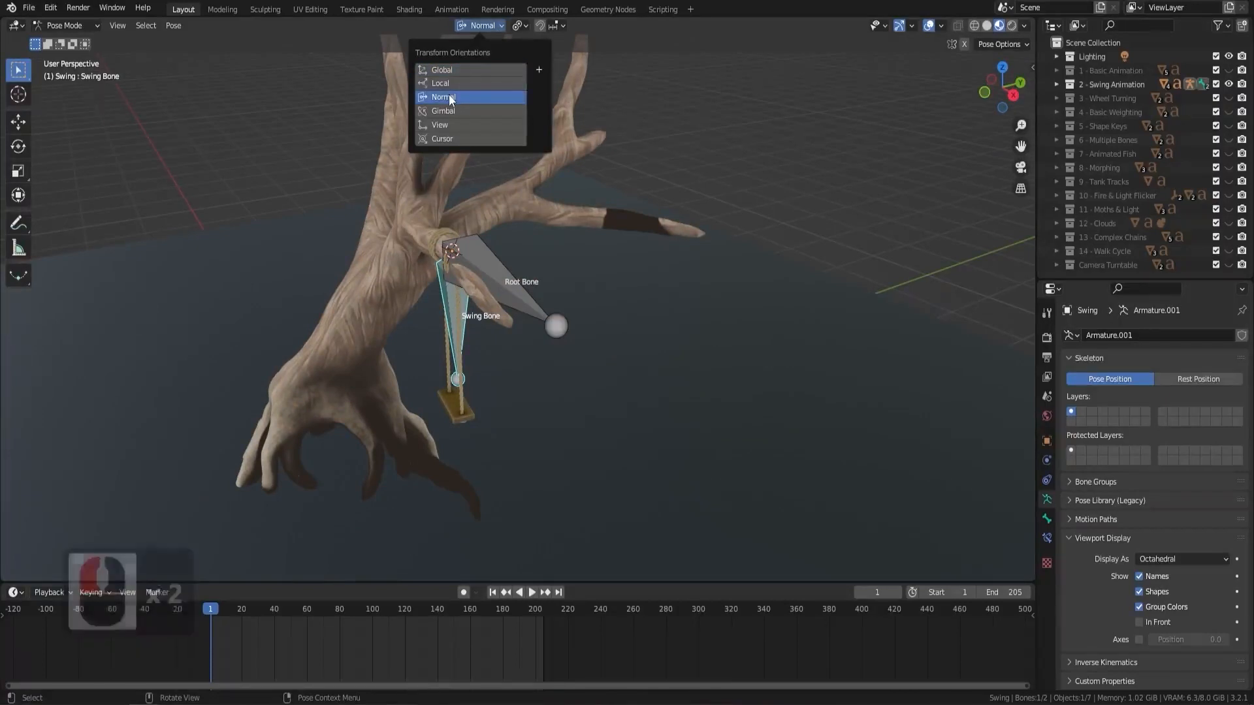
{"action": "left_click", "coordinate": [450, 97]}
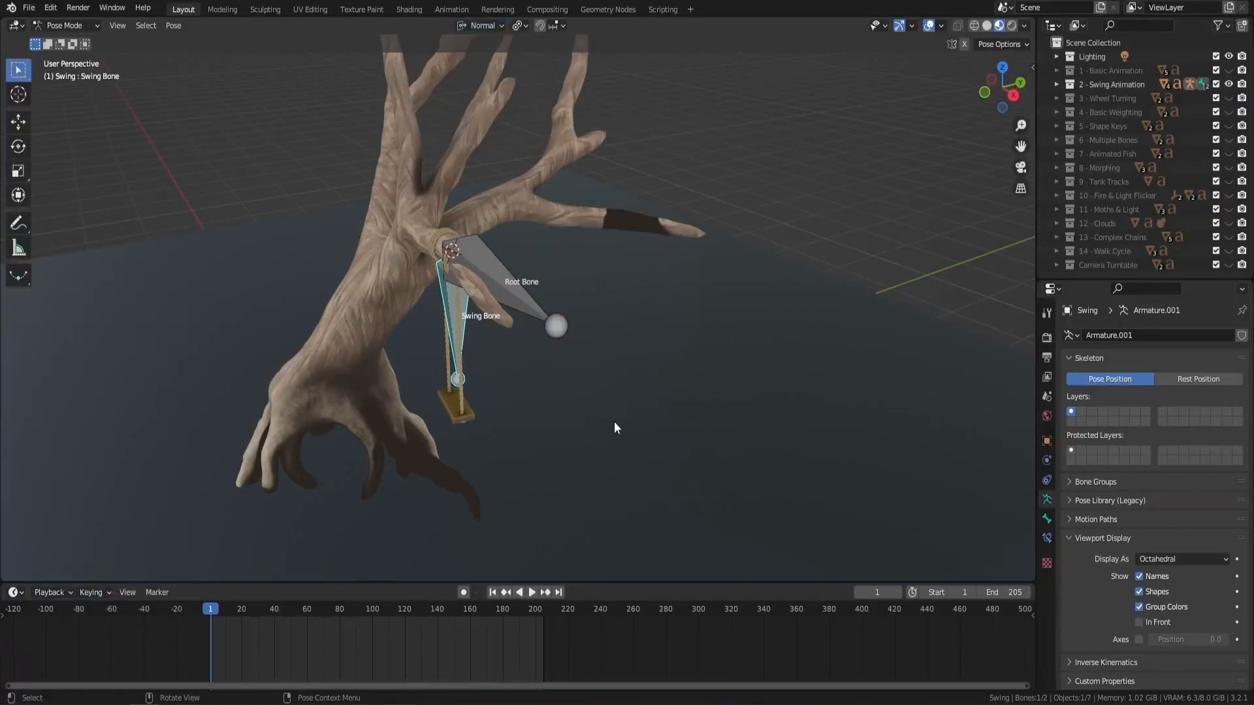
Rotate the Swing Bone about 26.5° around its normal X axis and insert a Location & Rotation keyframe at frame 1
{"action": "key", "text": "r"}
{"action": "key", "text": "x"}
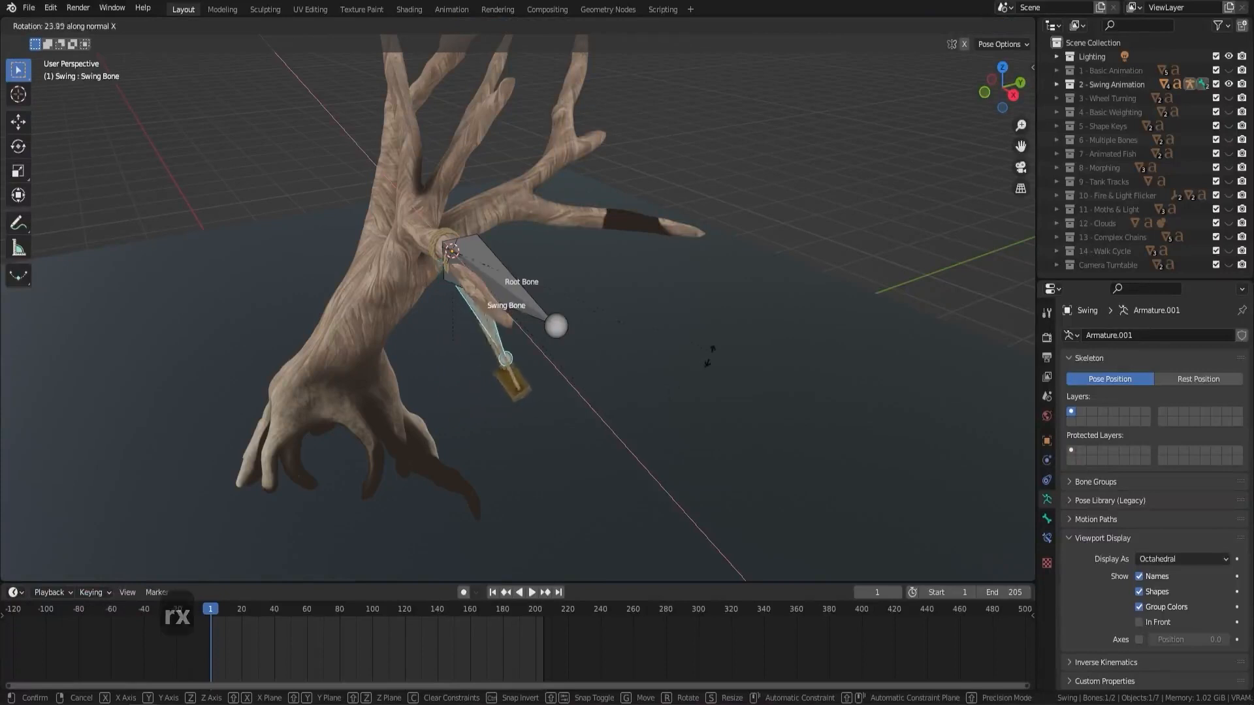
{"action": "left_click", "coordinate": [717, 341]}
{"action": "middle_click_drag", "start_coordinate": [534, 424], "coordinate": [526, 343], "text": "shift"}
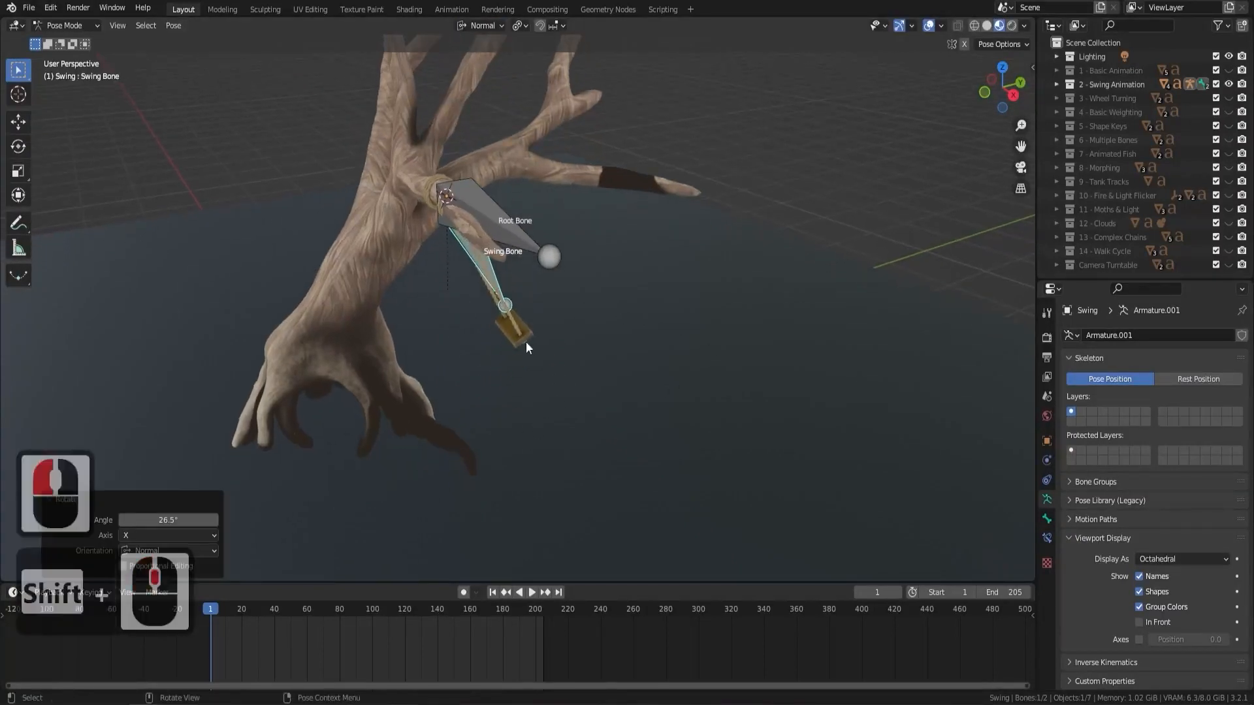
{"action": "key", "text": "i"}
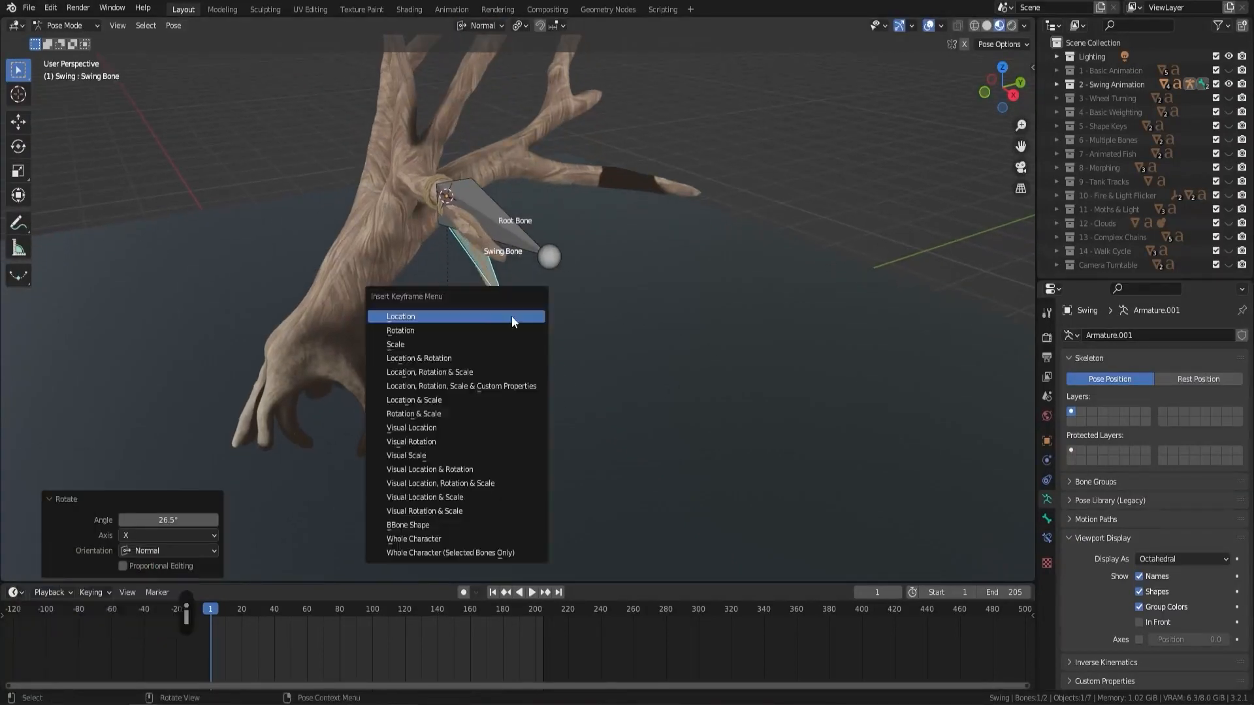
{"action": "left_click", "coordinate": [500, 358]}
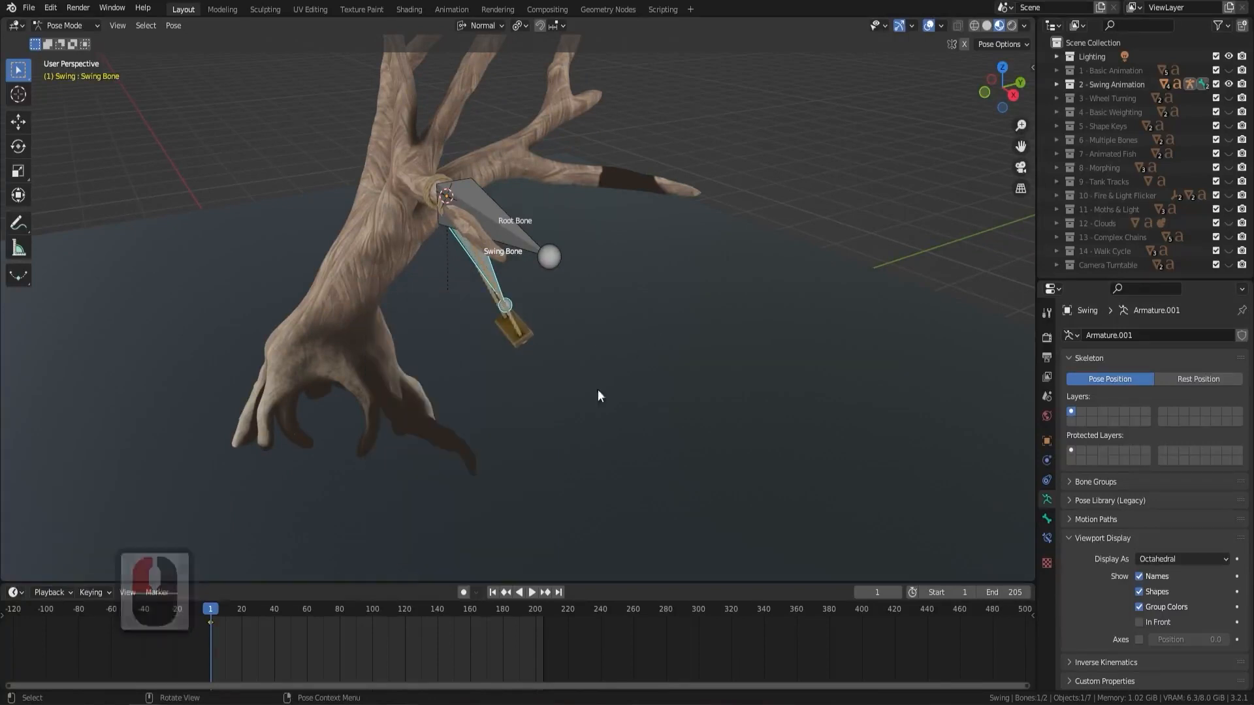
At frame 100, rotate the Swing Bone about -52.7° around its normal X axis and insert a Location & Rotation keyframe
{"action": "middle_click_drag", "start_coordinate": [573, 427], "coordinate": [576, 416], "text": "shift"}
{"action": "left_click", "coordinate": [524, 300]}
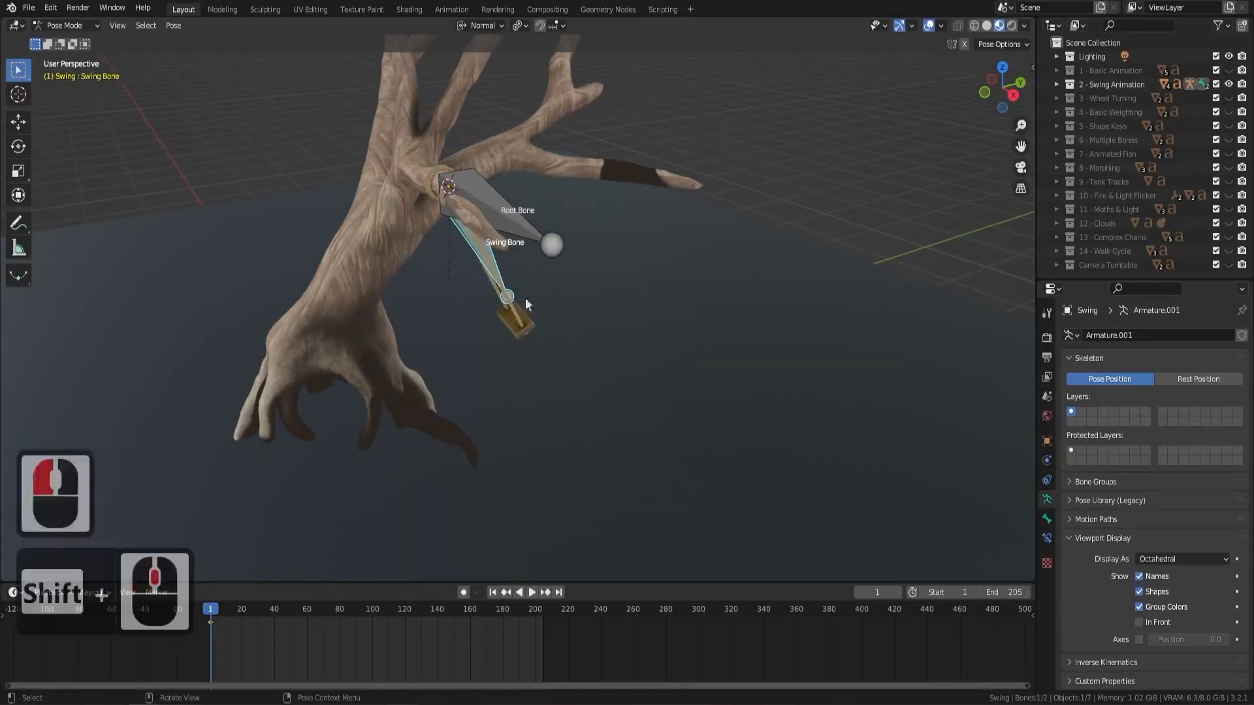
{"action": "middle_click_drag", "start_coordinate": [524, 300], "coordinate": [448, 291]}
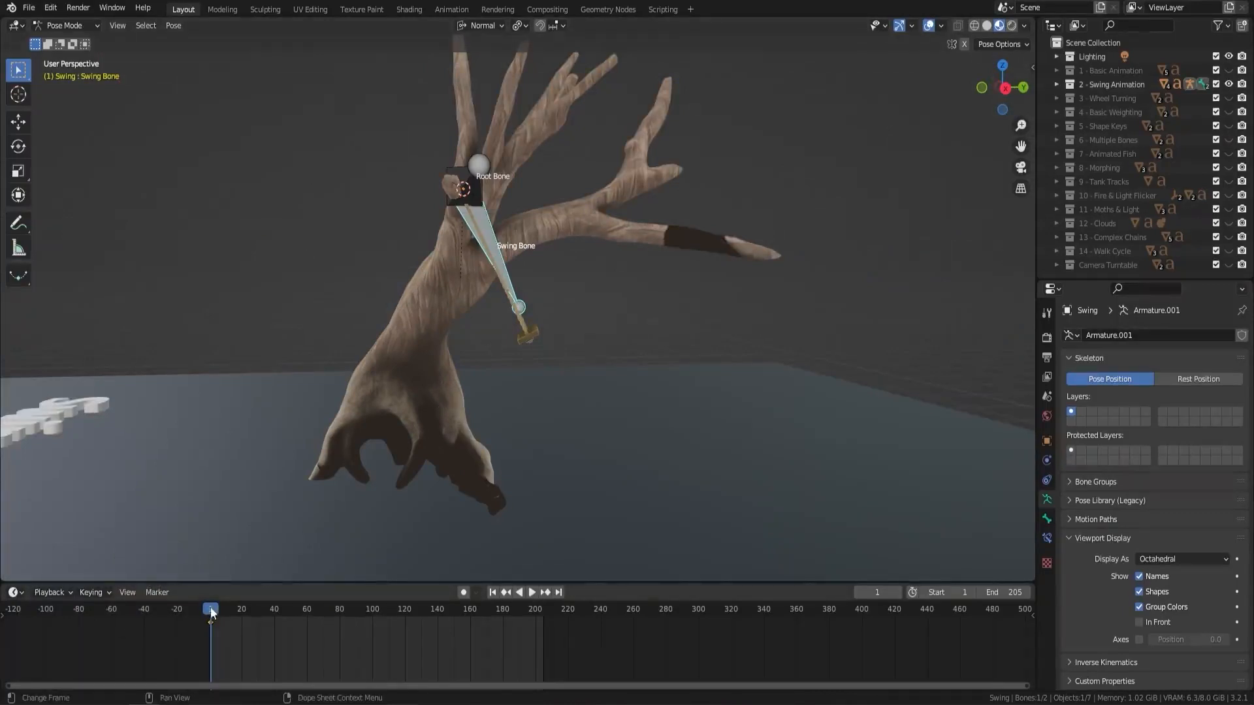
{"action": "left_click_drag", "start_coordinate": [351, 617], "coordinate": [372, 616]}
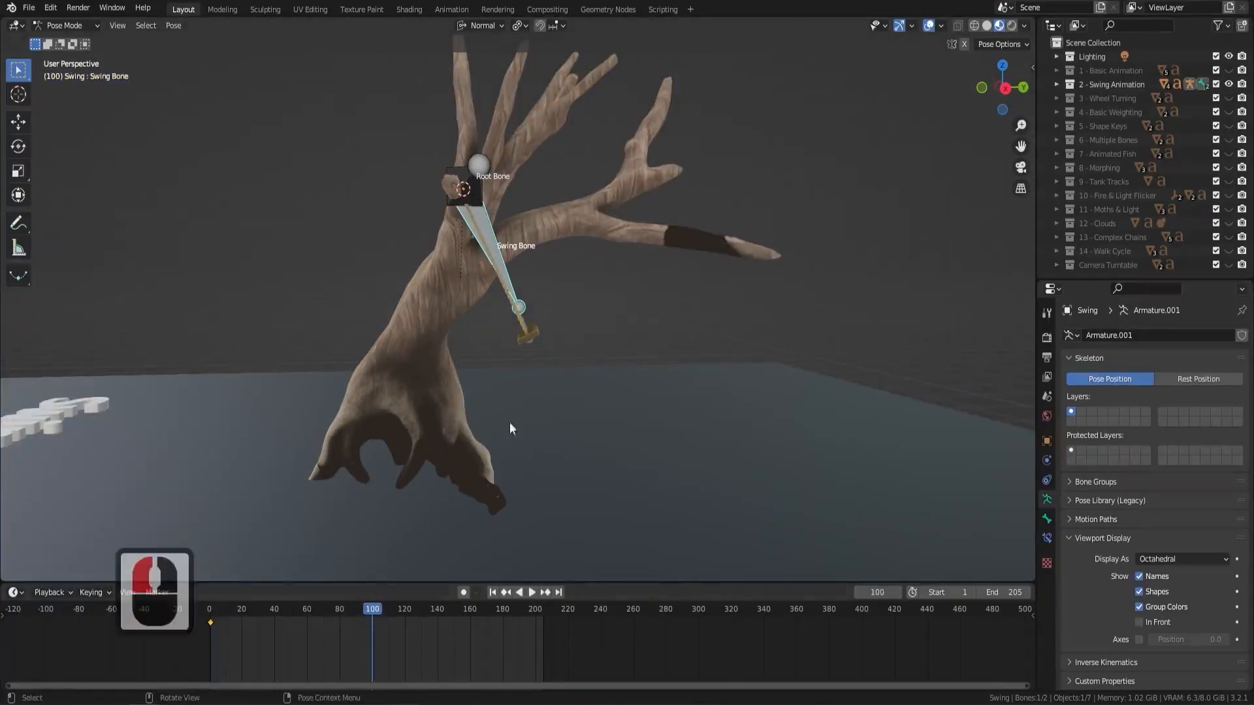
{"action": "key", "text": "r"}
{"action": "key", "text": "x"}
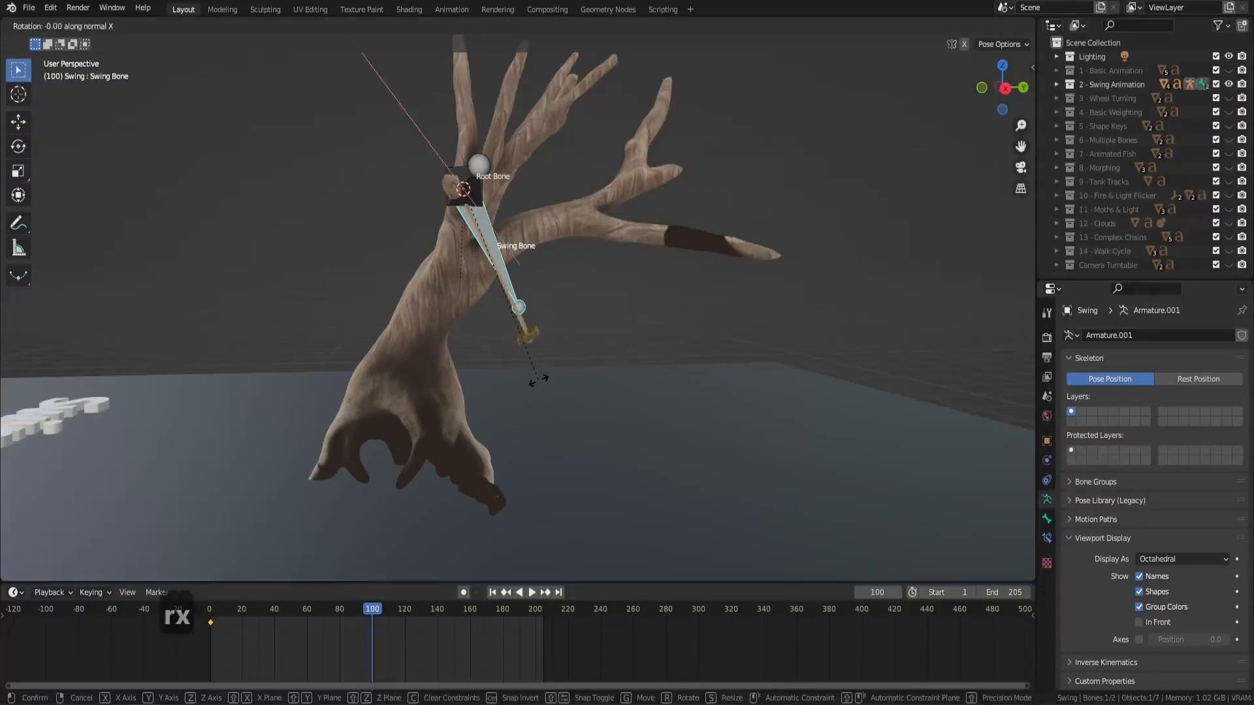
{"action": "left_click", "coordinate": [360, 388]}
{"action": "key", "text": "i"}
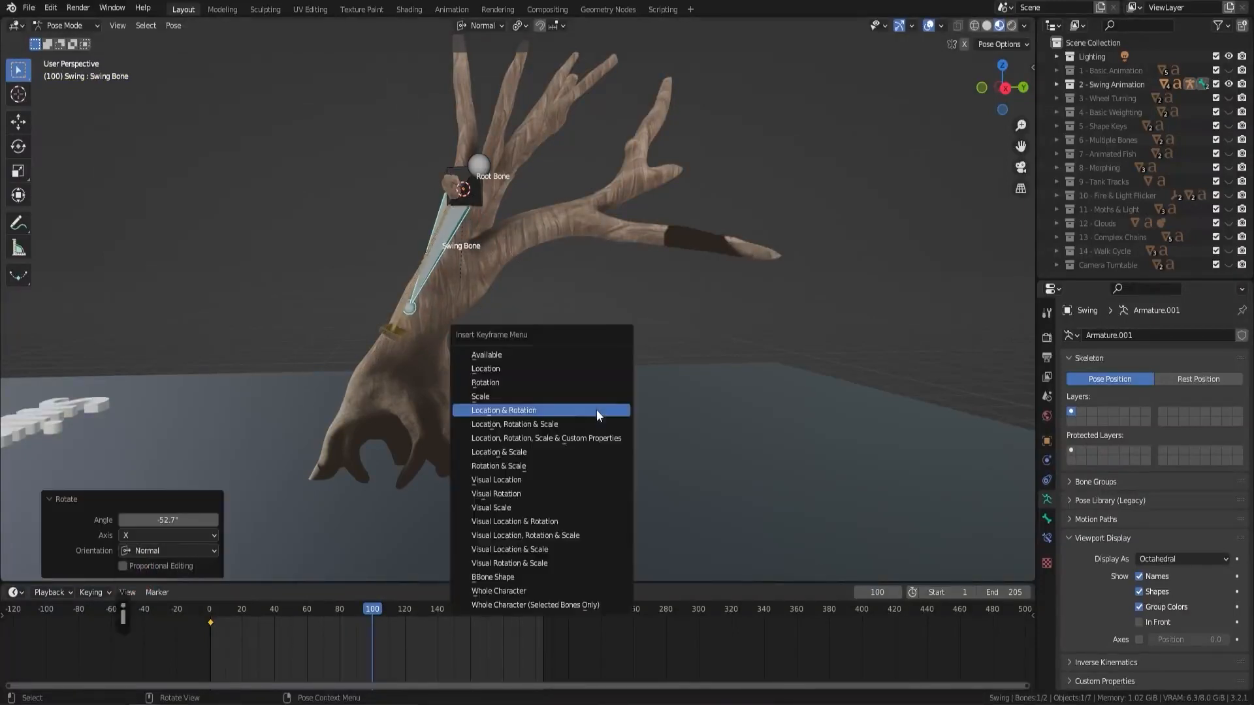
{"action": "left_click", "coordinate": [559, 421]}
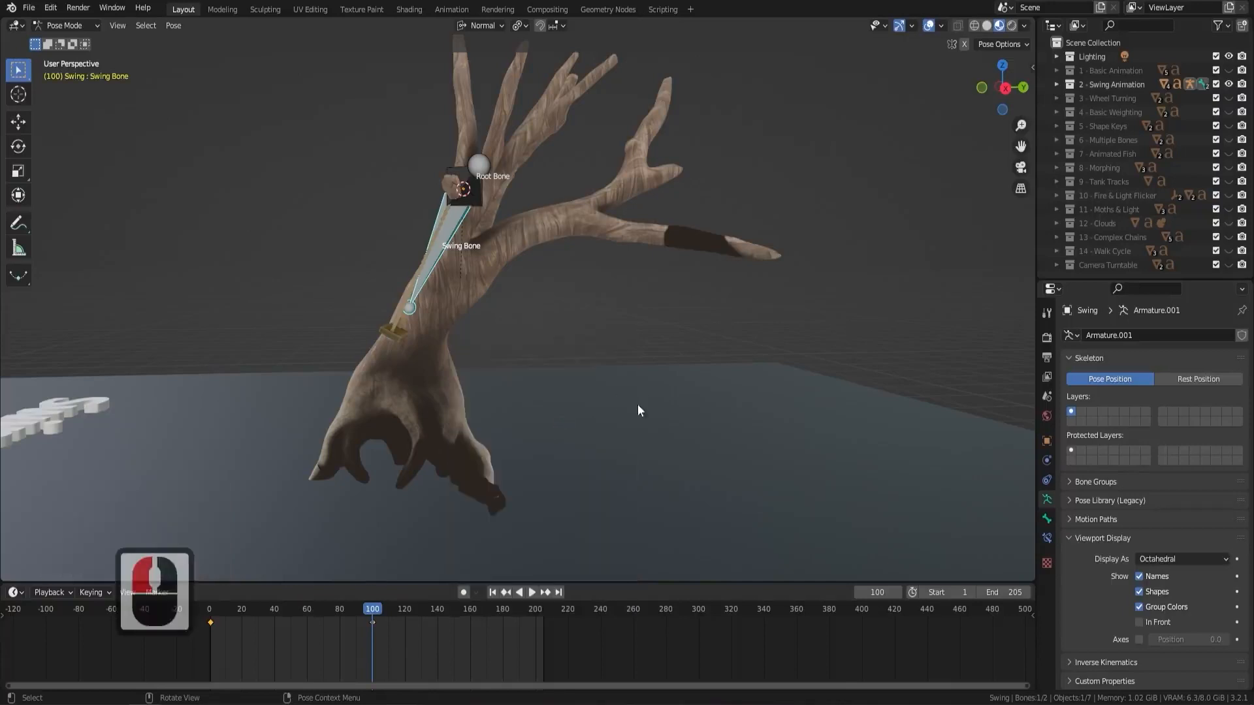
Play the swing animation from the start of the timeline and stop it past the second keyframe
{"action": "left_click_drag", "start_coordinate": [384, 625], "coordinate": [199, 613]}
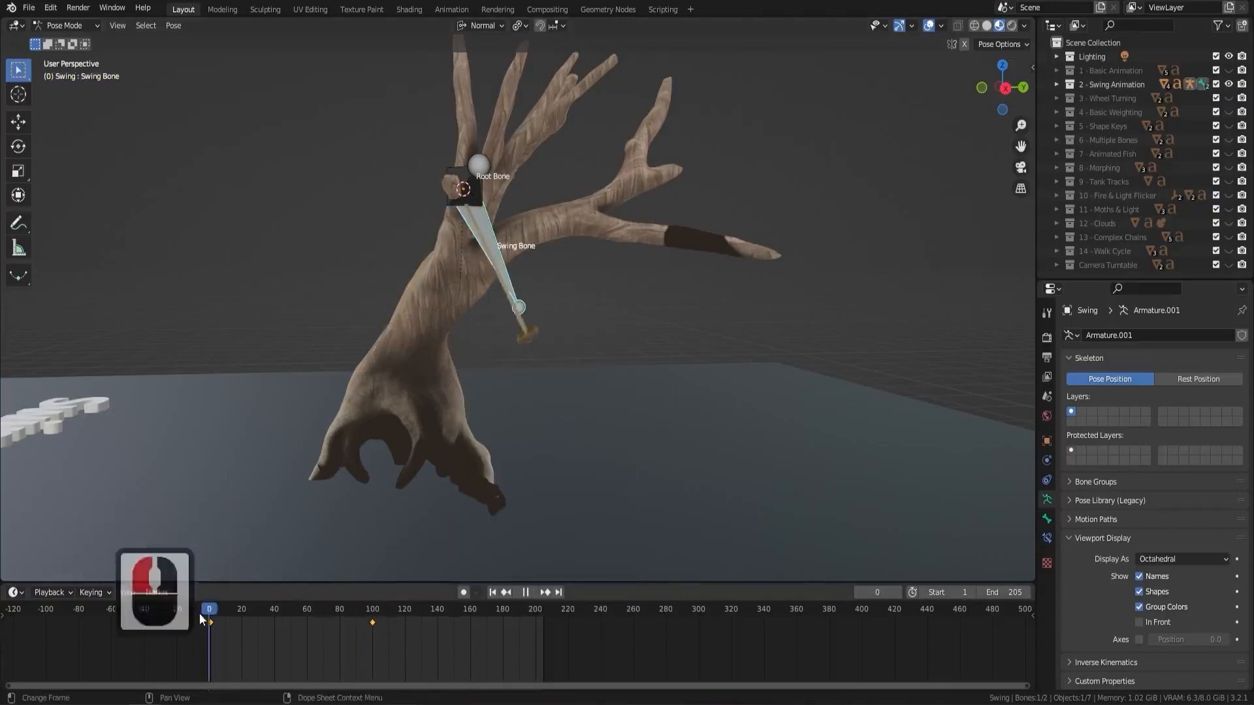
{"action": "key", "text": "space"}
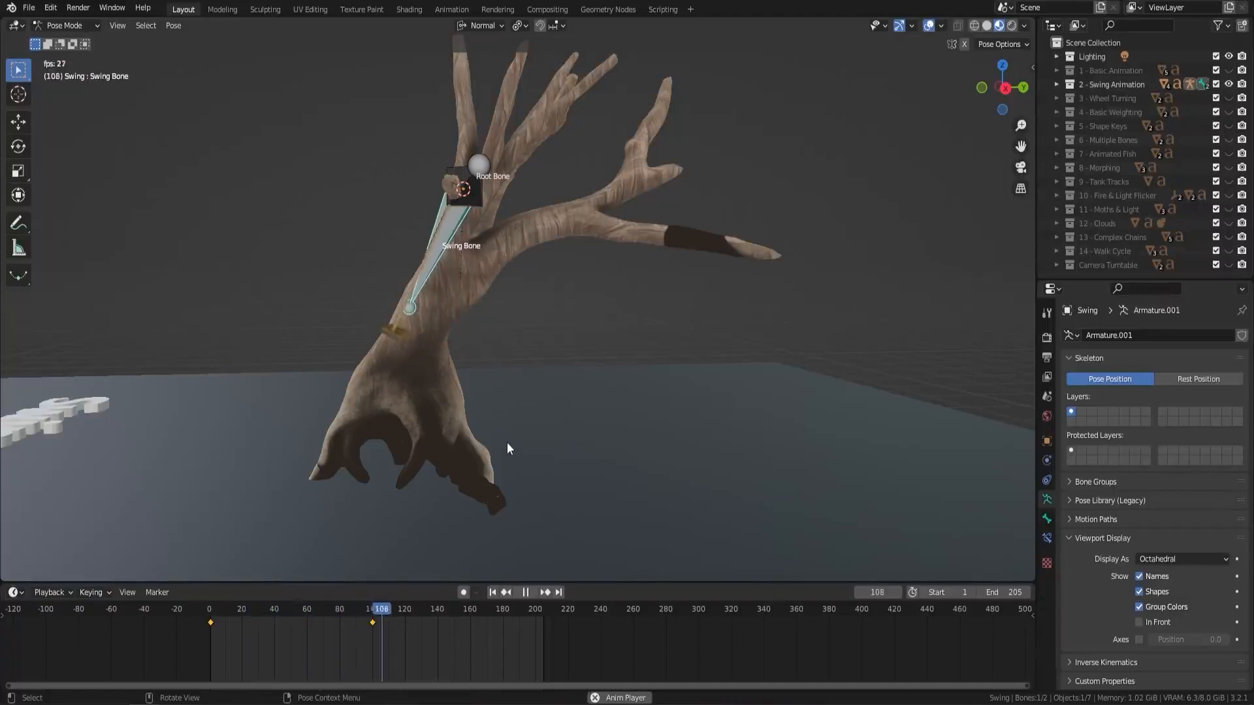
{"action": "key", "text": "space"}
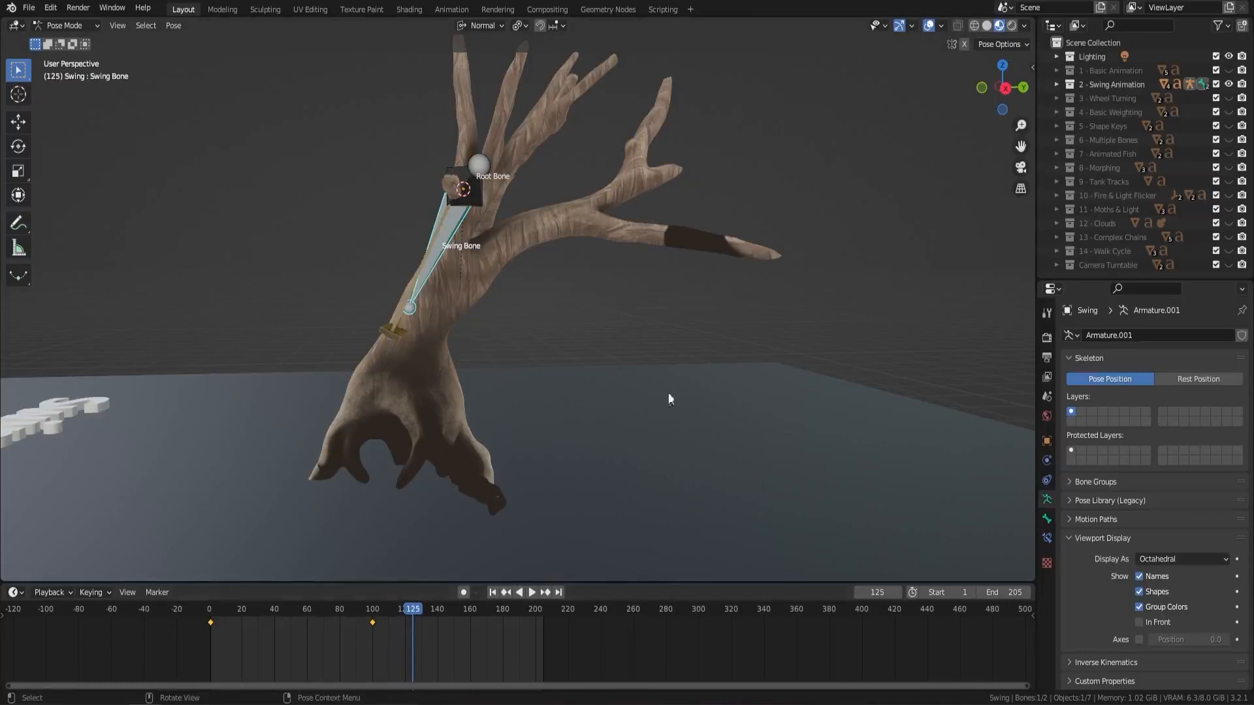
Set the end frame of the animation to 200
{"action": "left_click", "coordinate": [996, 592]}
{"action": "type", "text": "200"}
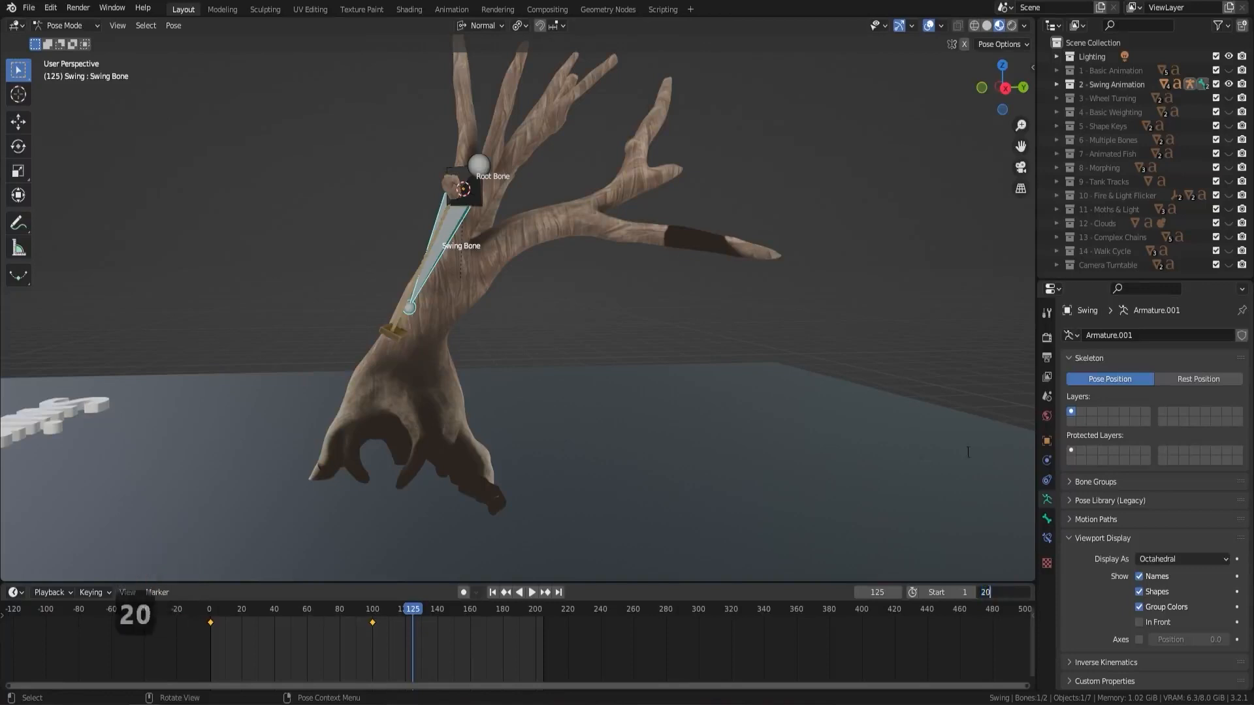
{"action": "key", "text": "Return"}
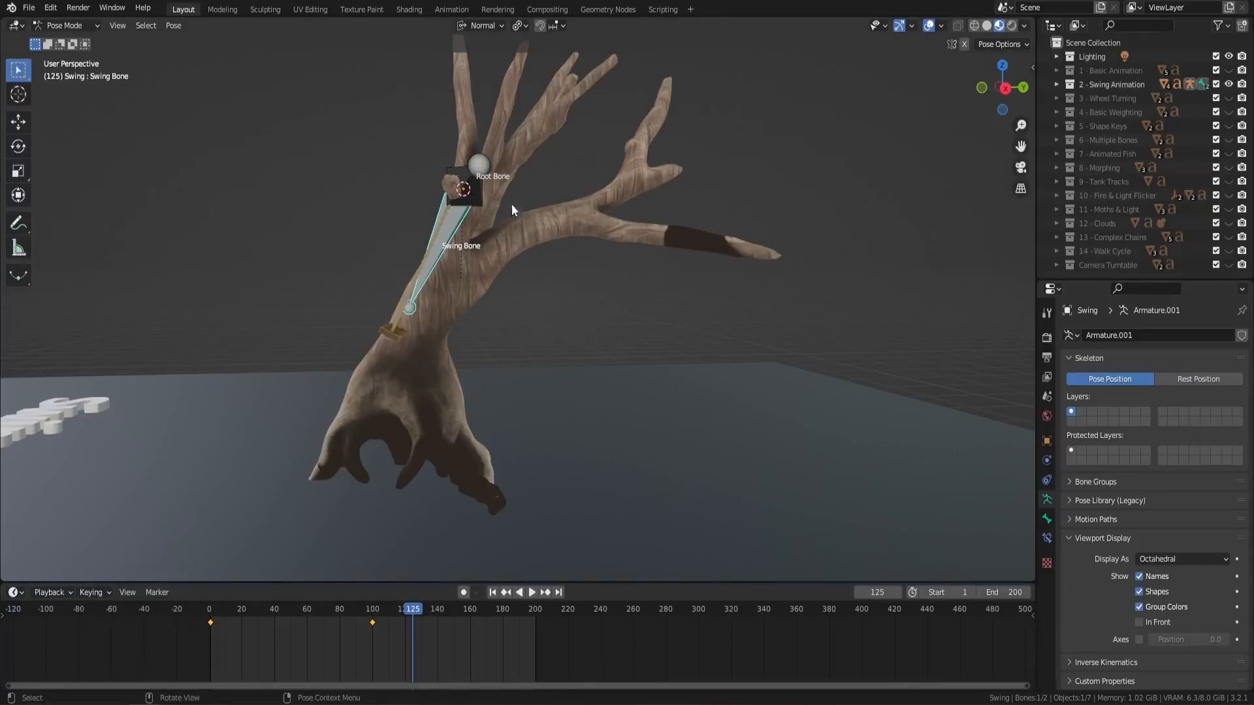
Duplicate the frame 1 keyframe to frame 200 and play the looping swing animation
{"action": "left_click", "coordinate": [211, 622]}
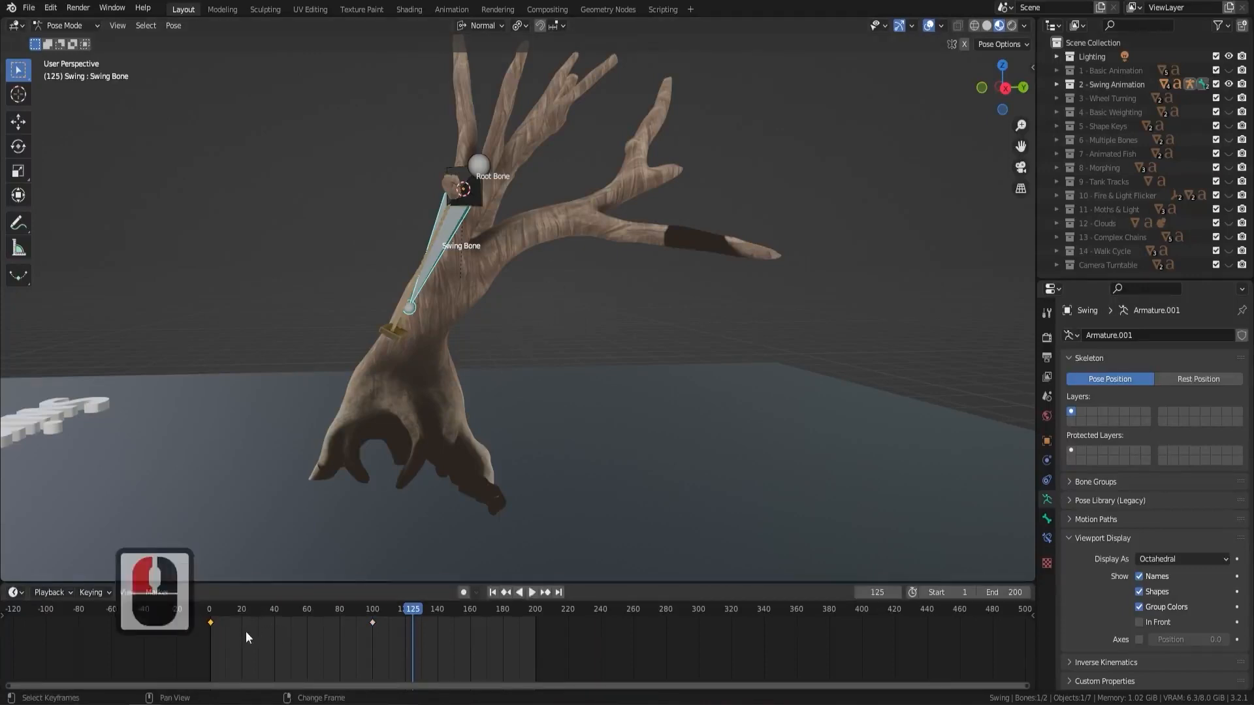
{"action": "key", "text": "shift+d"}
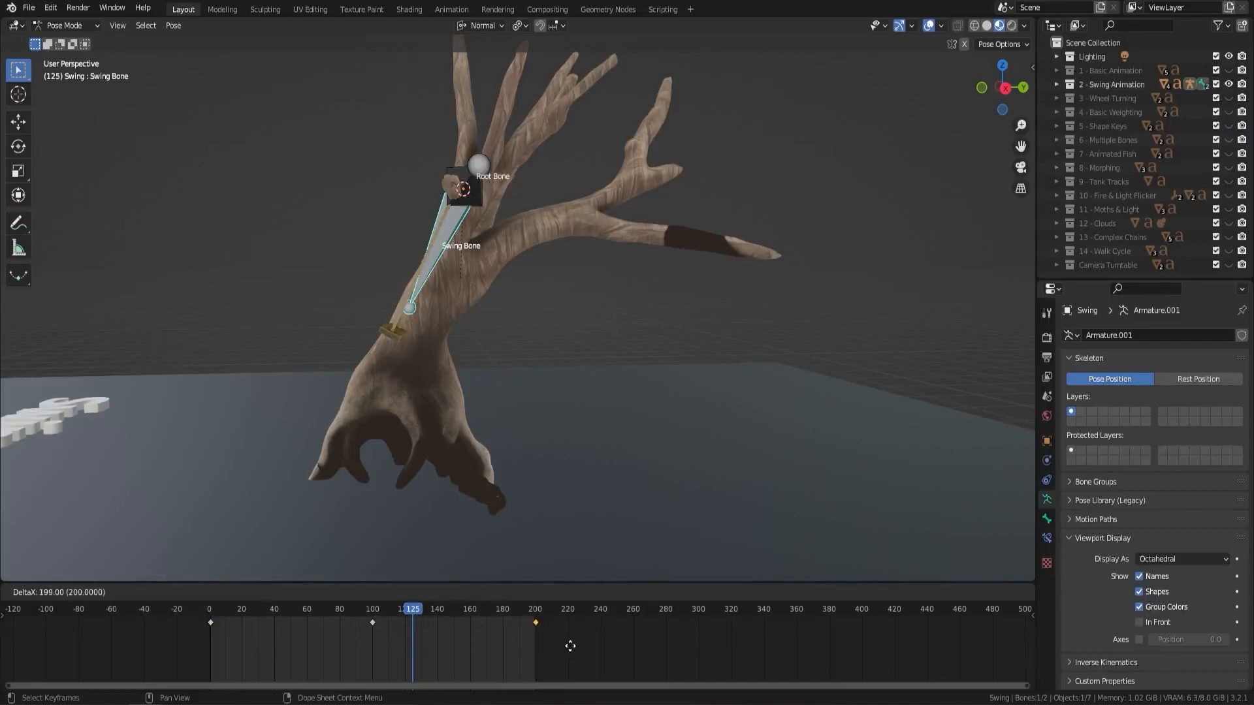
{"action": "left_click", "coordinate": [570, 646]}
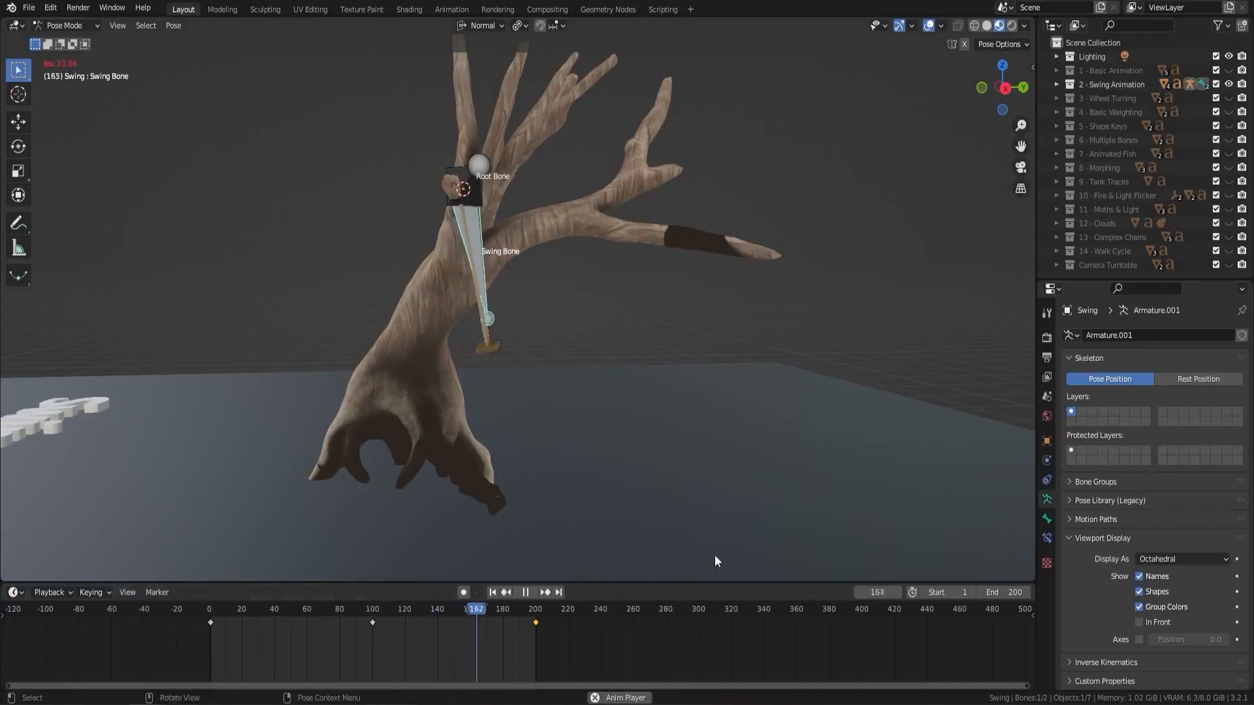
{"action": "middle_click_drag", "start_coordinate": [617, 449], "coordinate": [614, 417]}
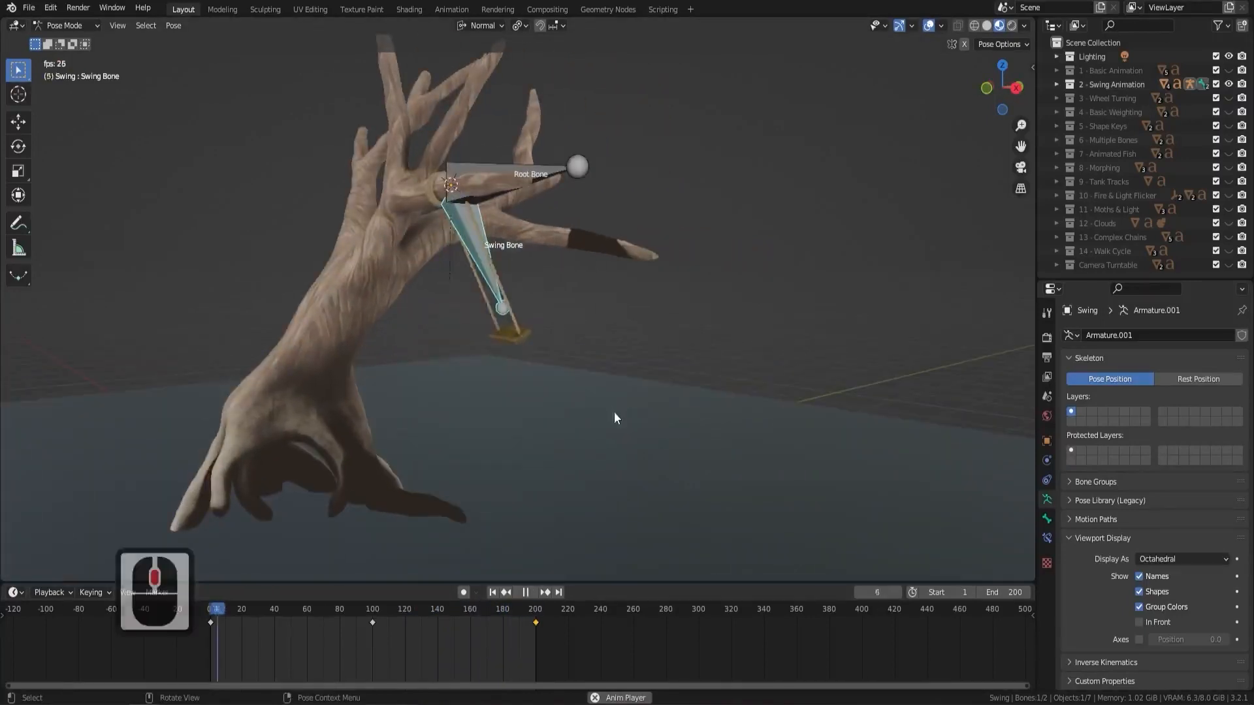
Watch the looping swing from the side, stop the playback and scrub the timeline to frame 54
{"action": "middle_click_drag", "start_coordinate": [406, 370], "coordinate": [522, 369]}
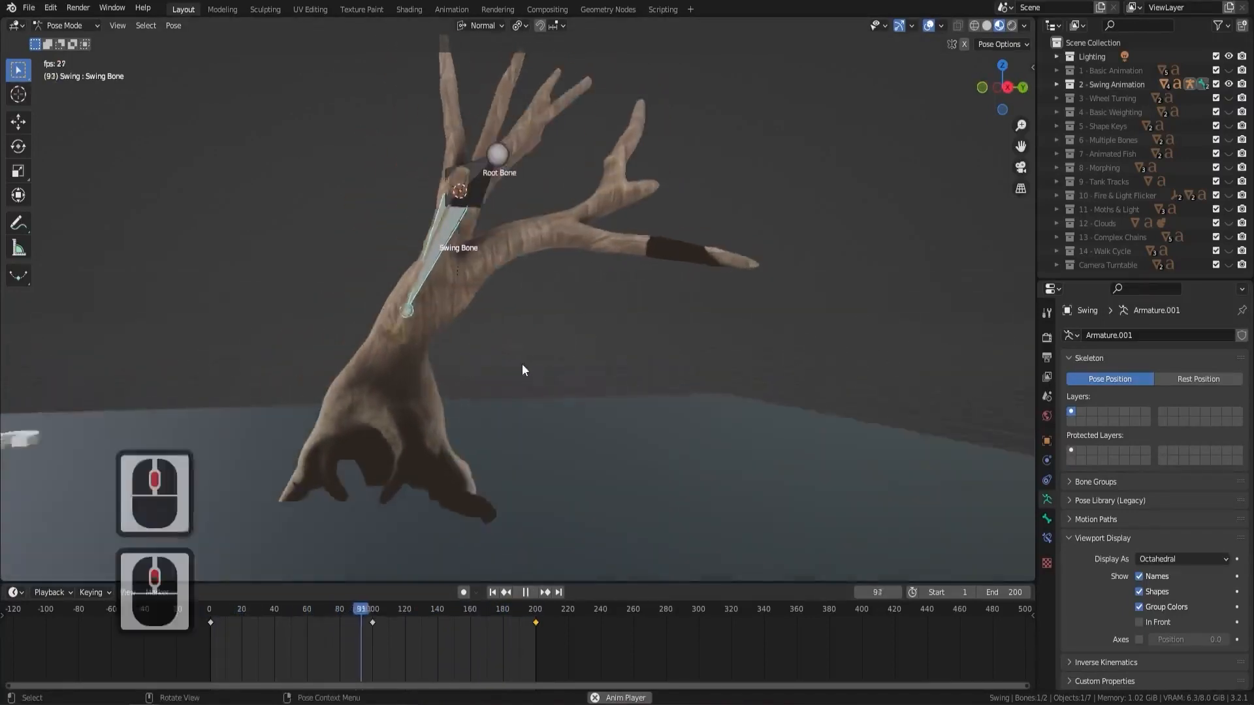
{"action": "scroll", "coordinate": [524, 370], "scroll_direction": "up", "scroll_amount": 2}
{"action": "key", "text": "space"}
{"action": "left_click_drag", "start_coordinate": [370, 607], "coordinate": [339, 597]}
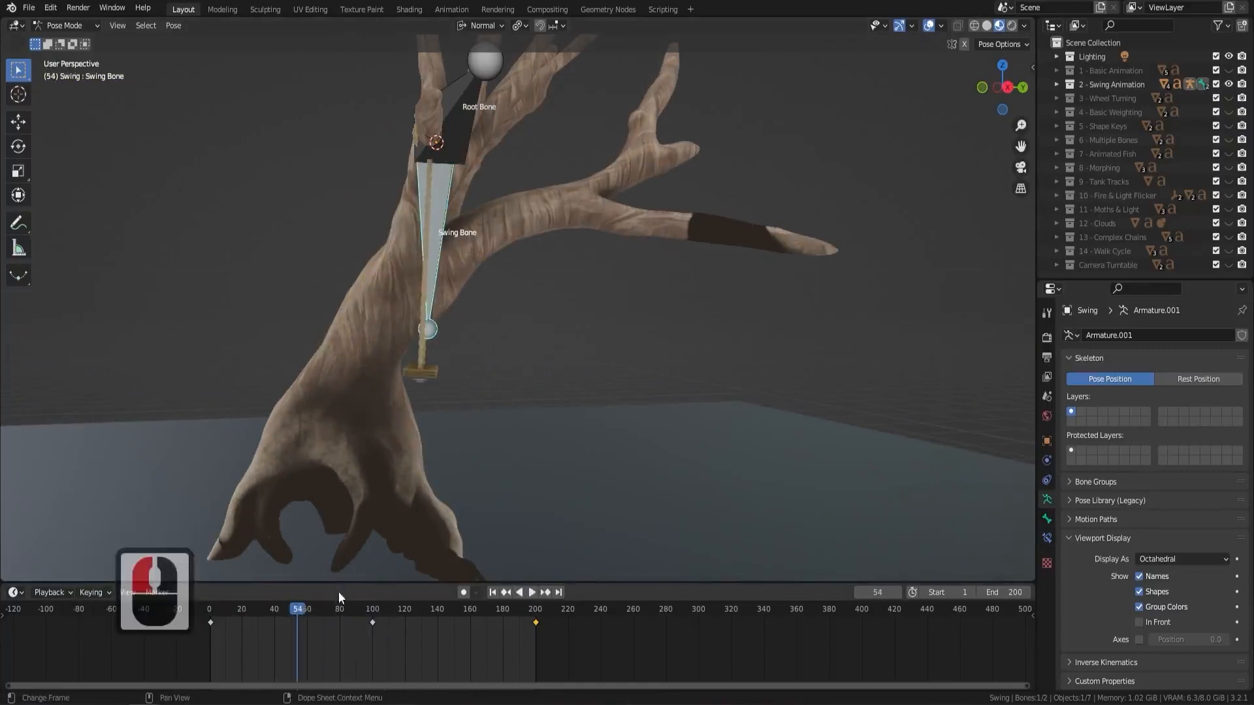
Set the interpolation mode of all the swing keyframes to Constant and play the animation
{"action": "key", "text": "a"}
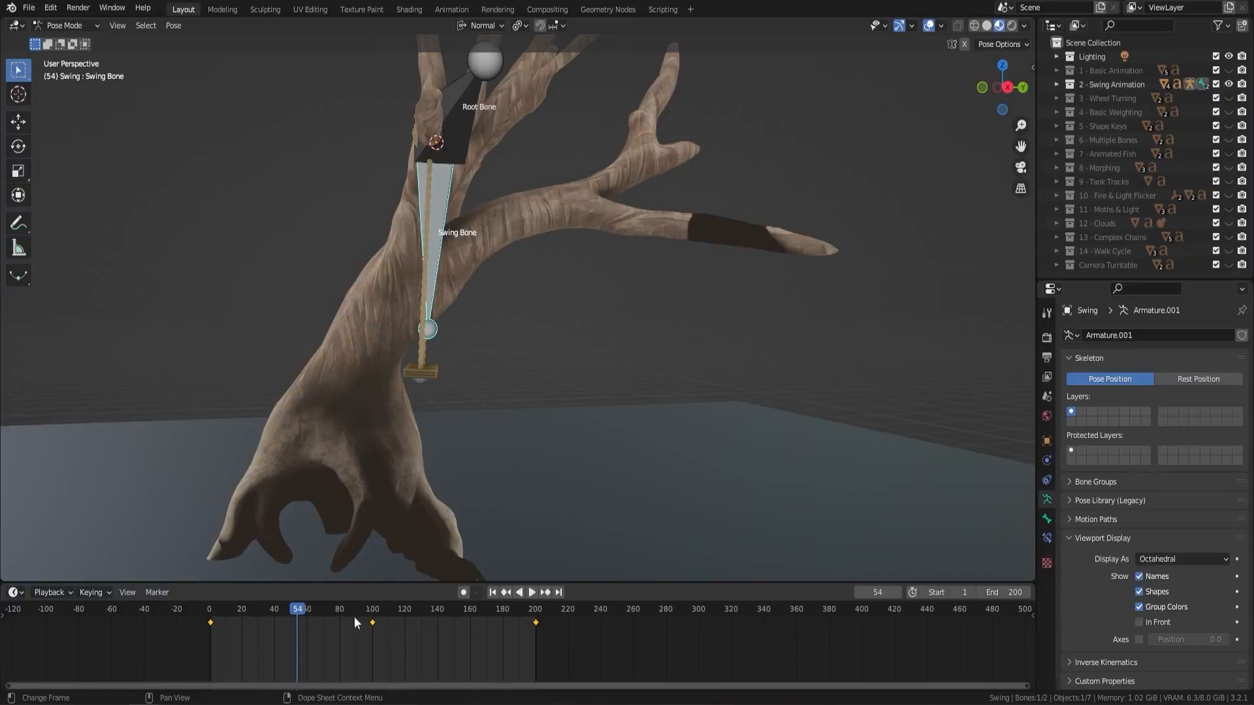
{"action": "right_click", "coordinate": [353, 626]}
{"action": "mouse_move", "coordinate": [316, 593]}
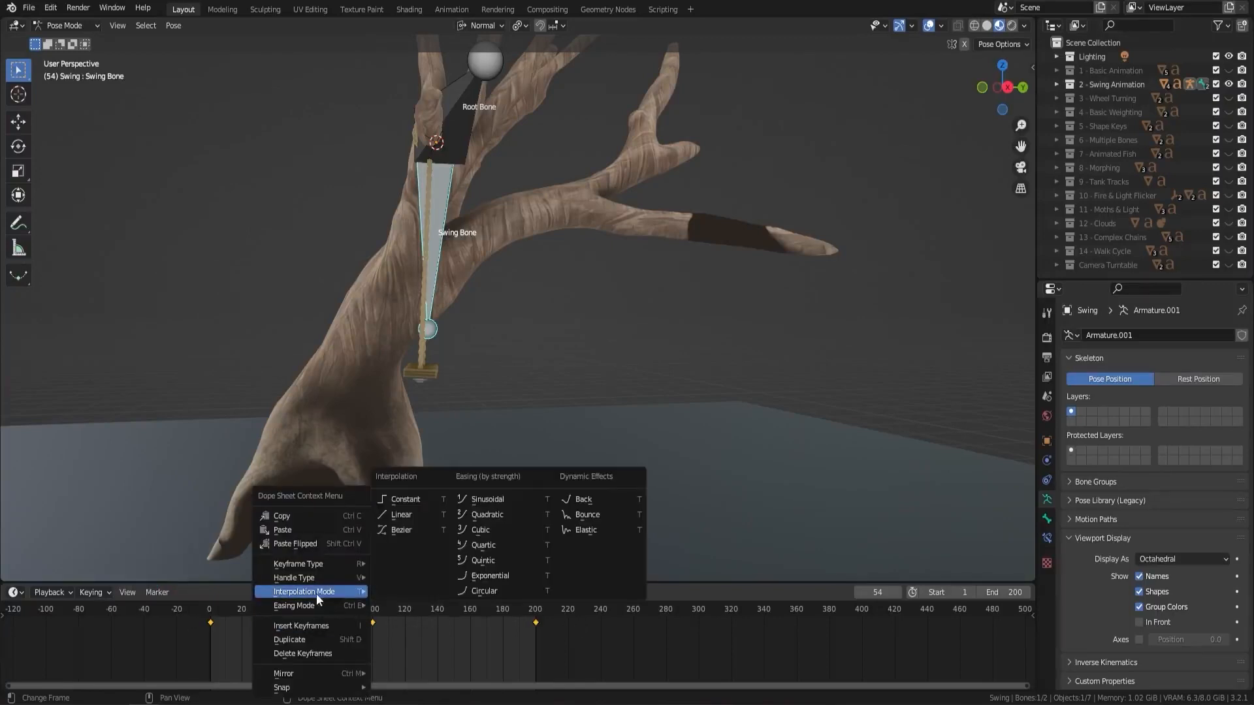
{"action": "left_click", "coordinate": [410, 499]}
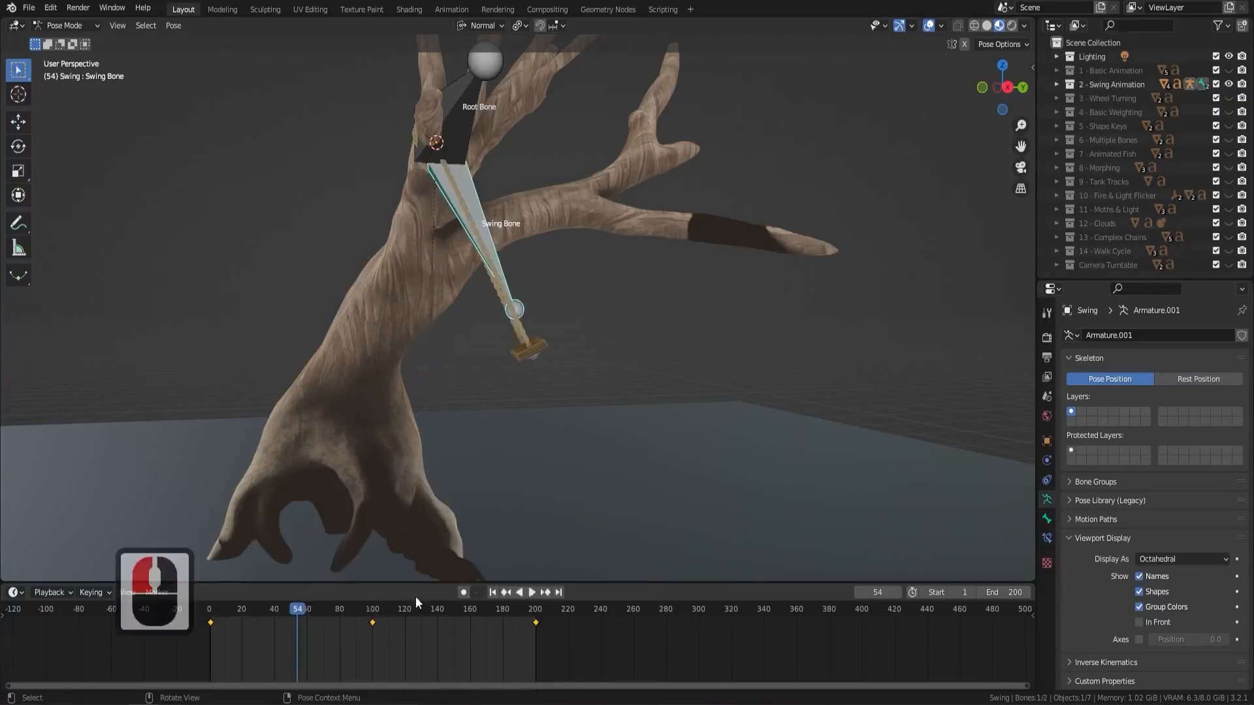
{"action": "key", "text": "space"}
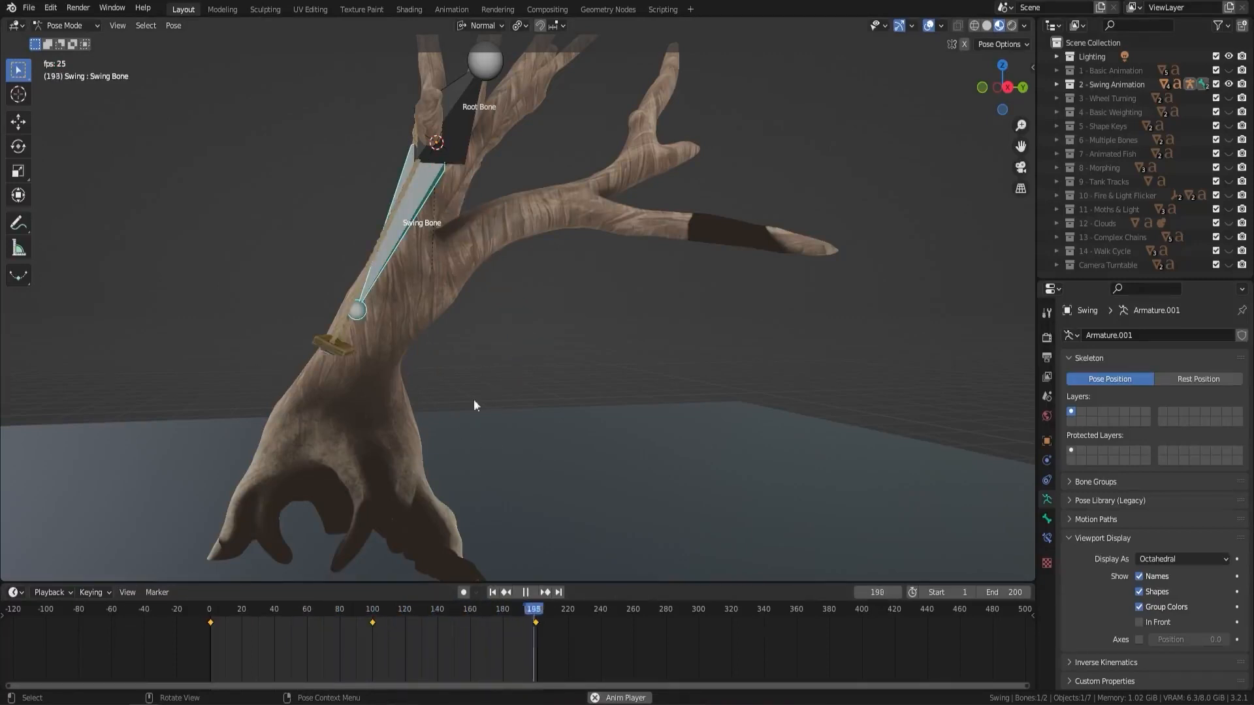
{"action": "key", "text": "space"}
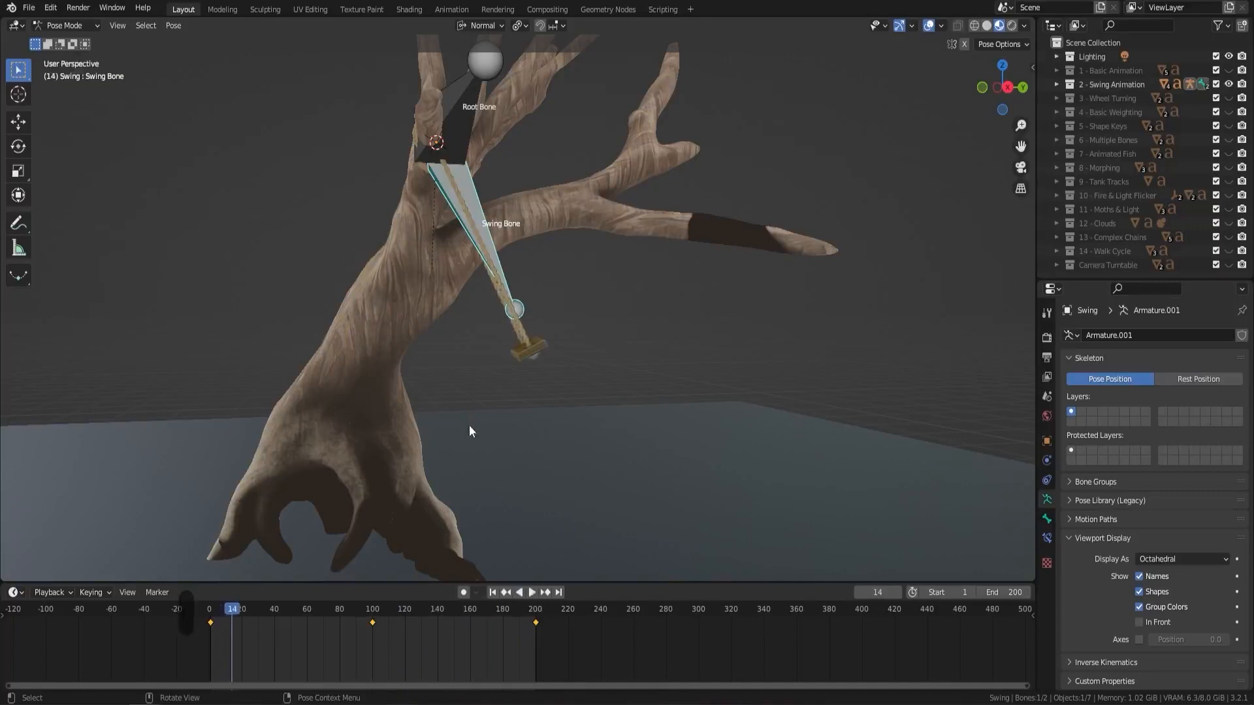
Change the keyframes' interpolation mode to Bezier, play the swing and scrub back to frame 101
{"action": "right_click", "coordinate": [374, 621]}
{"action": "mouse_move", "coordinate": [357, 592]}
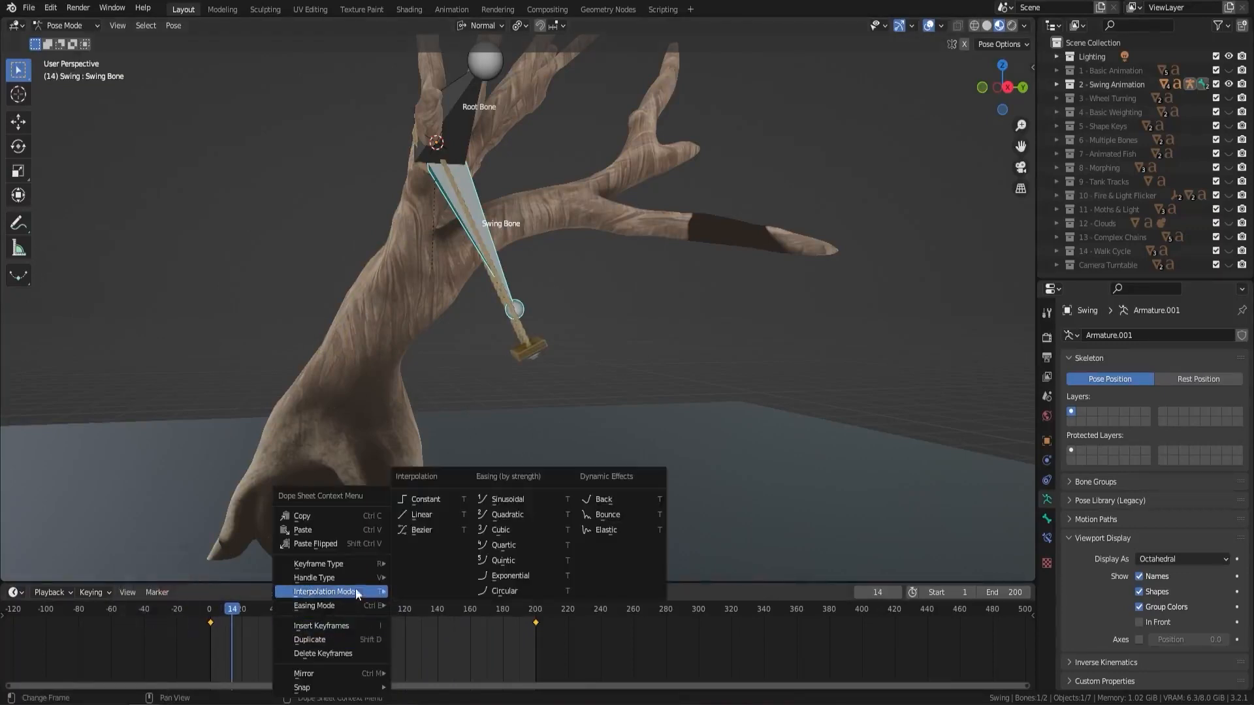
{"action": "left_click", "coordinate": [426, 536]}
{"action": "key", "text": "space"}
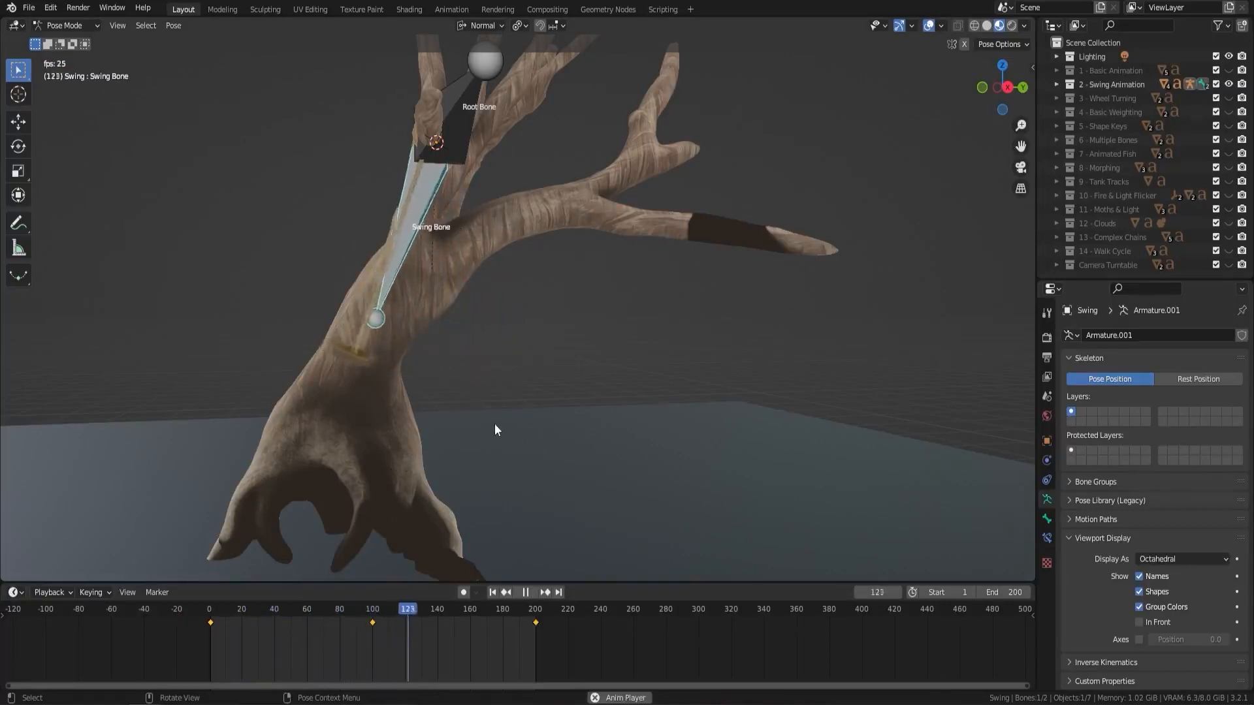
{"action": "left_click_drag", "start_coordinate": [399, 610], "coordinate": [374, 610]}
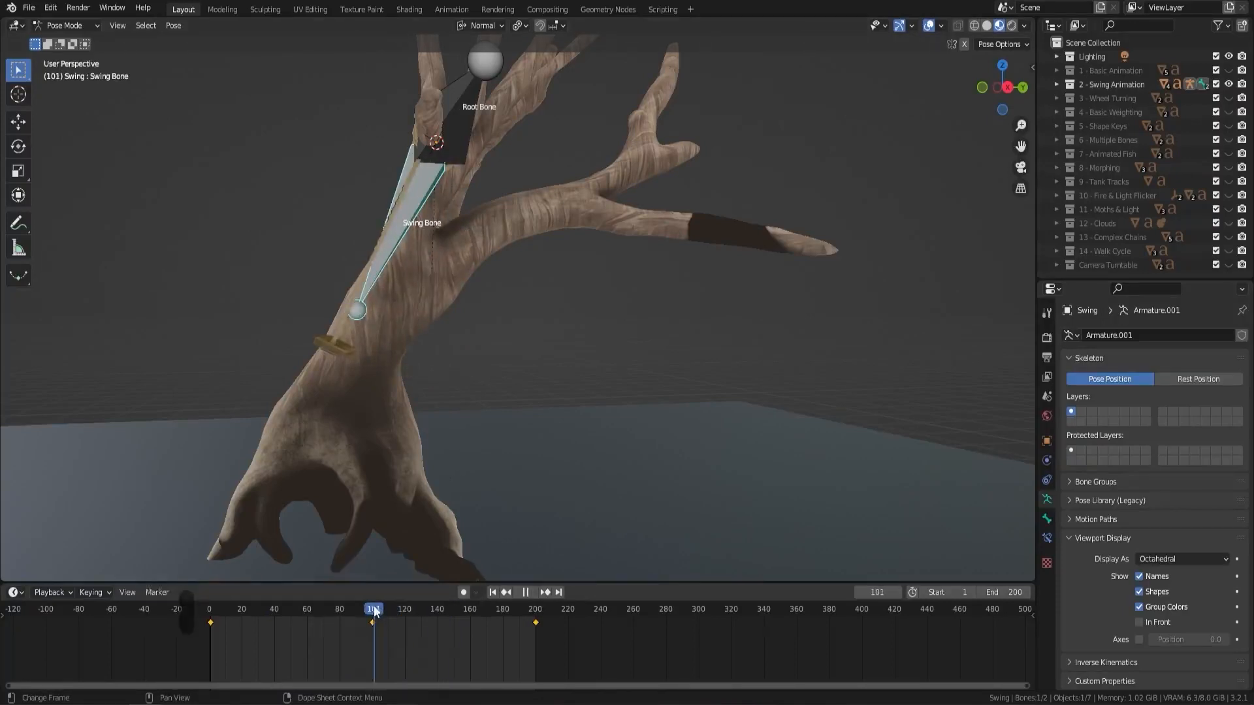
Set the keyframes' interpolation mode to Linear, then play and stop the swing animation
{"action": "right_click", "coordinate": [398, 622]}
{"action": "mouse_move", "coordinate": [371, 590]}
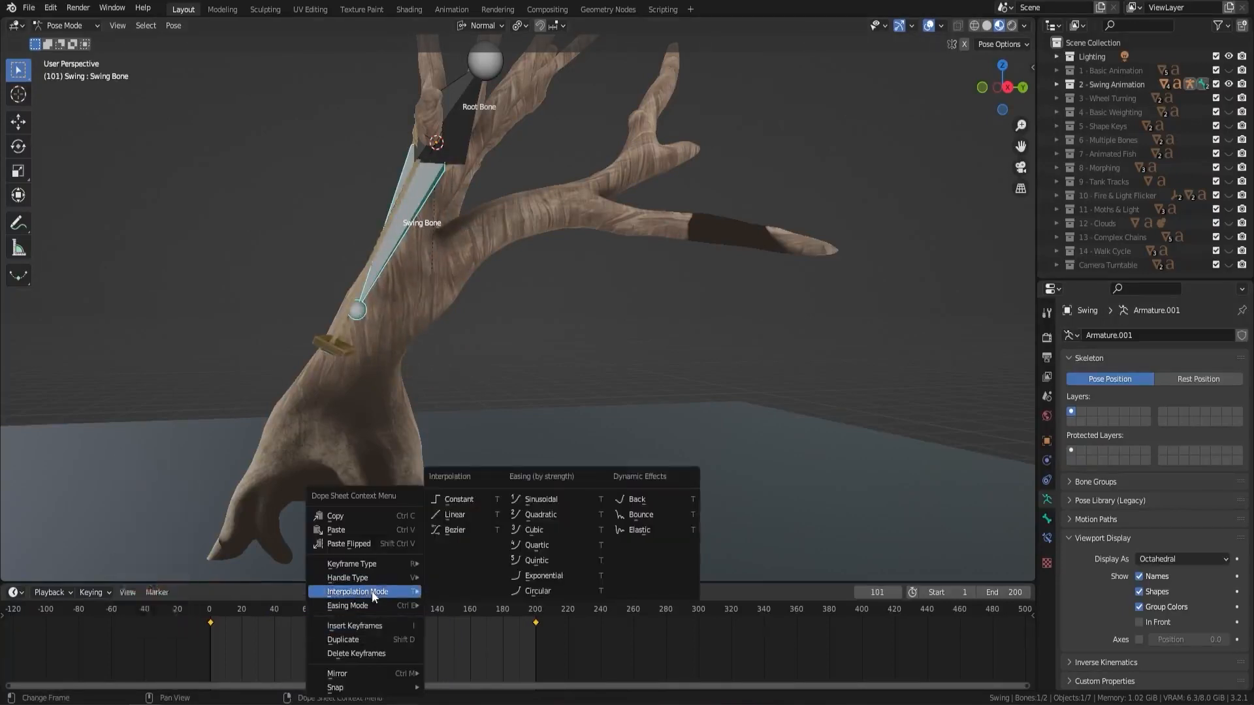
{"action": "left_click", "coordinate": [468, 516]}
{"action": "key", "text": "space"}
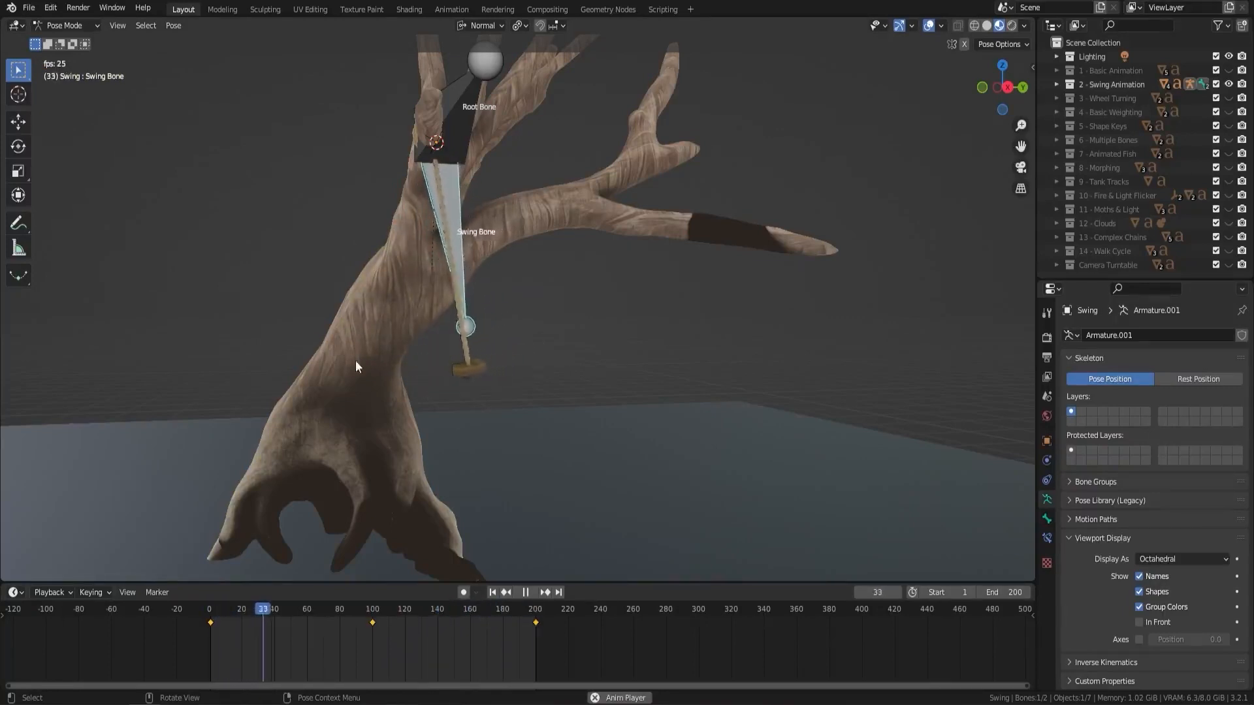
{"action": "key", "text": "space"}
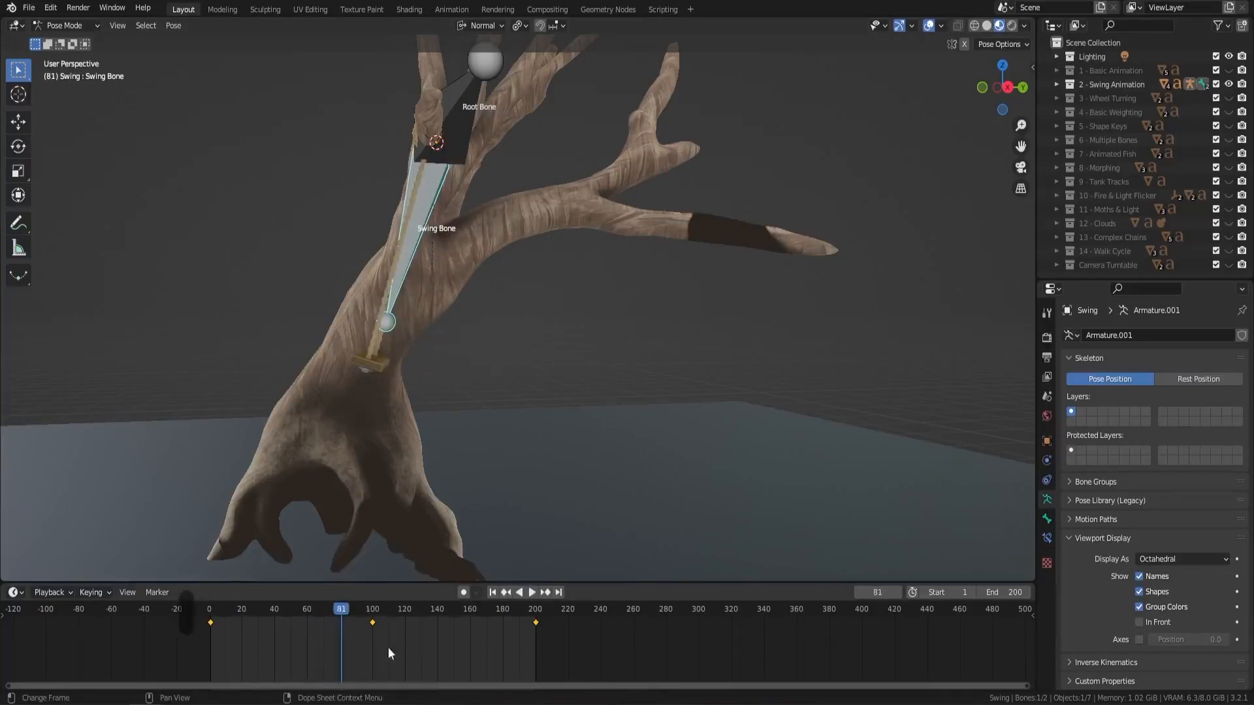
Return all the selected keyframes to Bezier interpolation and check the swing's motion in playback
{"action": "right_click", "coordinate": [398, 640]}
{"action": "mouse_move", "coordinate": [374, 593]}
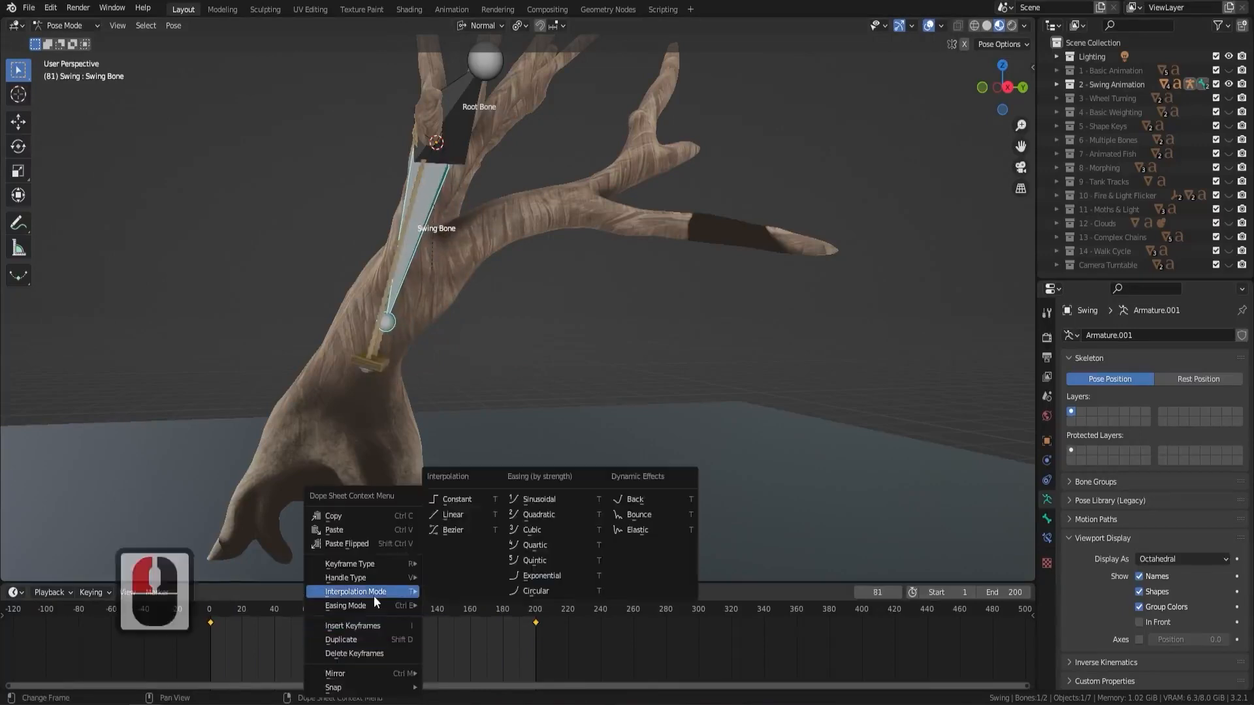
{"action": "left_click", "coordinate": [453, 516]}
{"action": "key", "text": "space"}
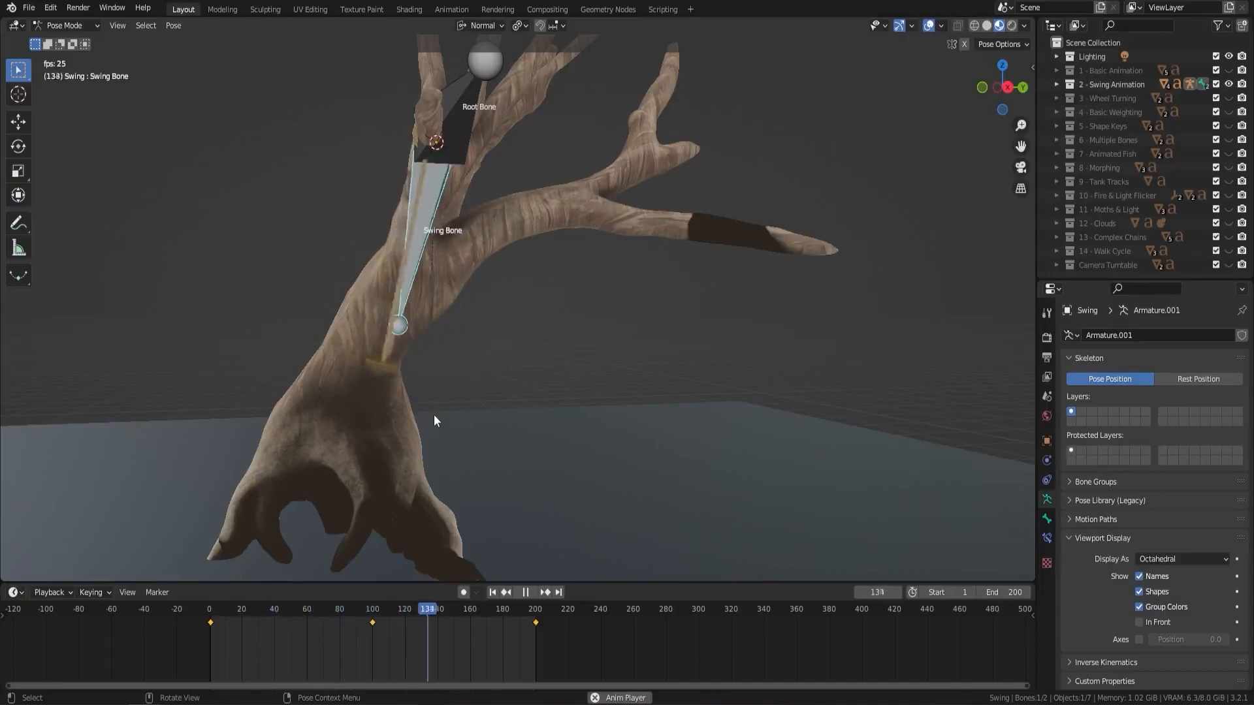
{"action": "key", "text": "Escape"}
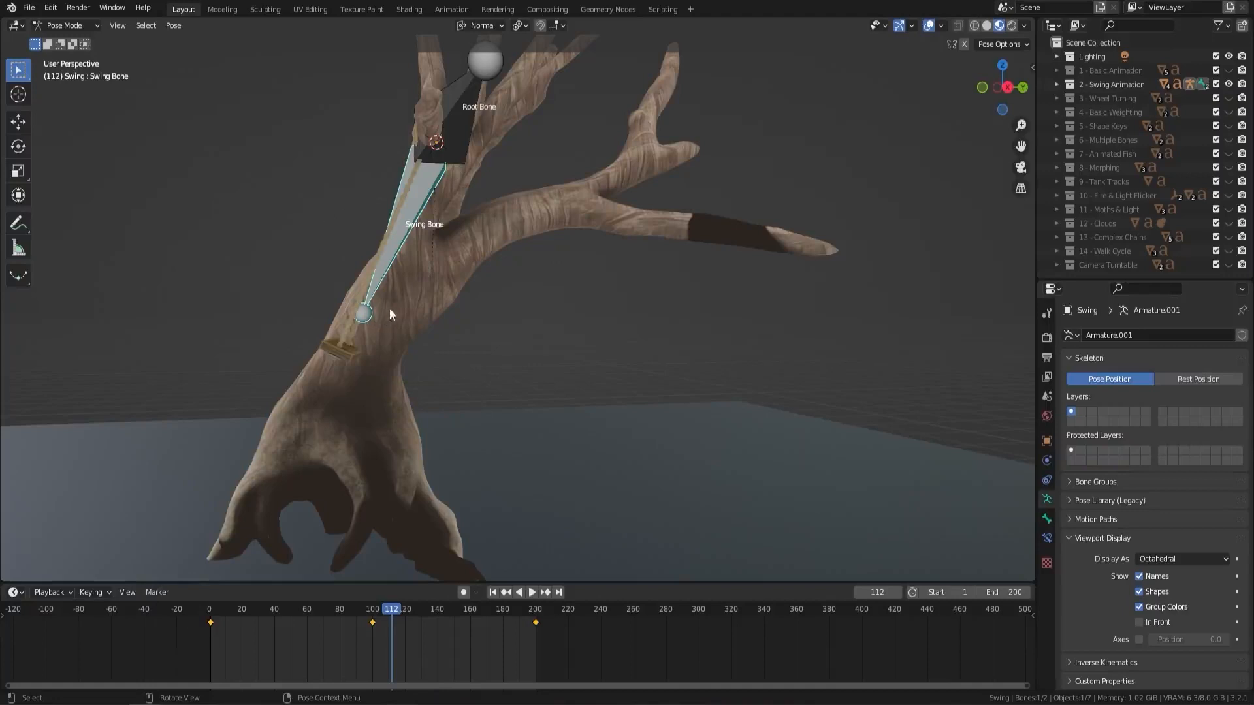
Go to frame 1 and show the Swing Bone's transform values in the viewport sidebar
{"action": "middle_click_drag", "start_coordinate": [389, 314], "coordinate": [418, 382]}
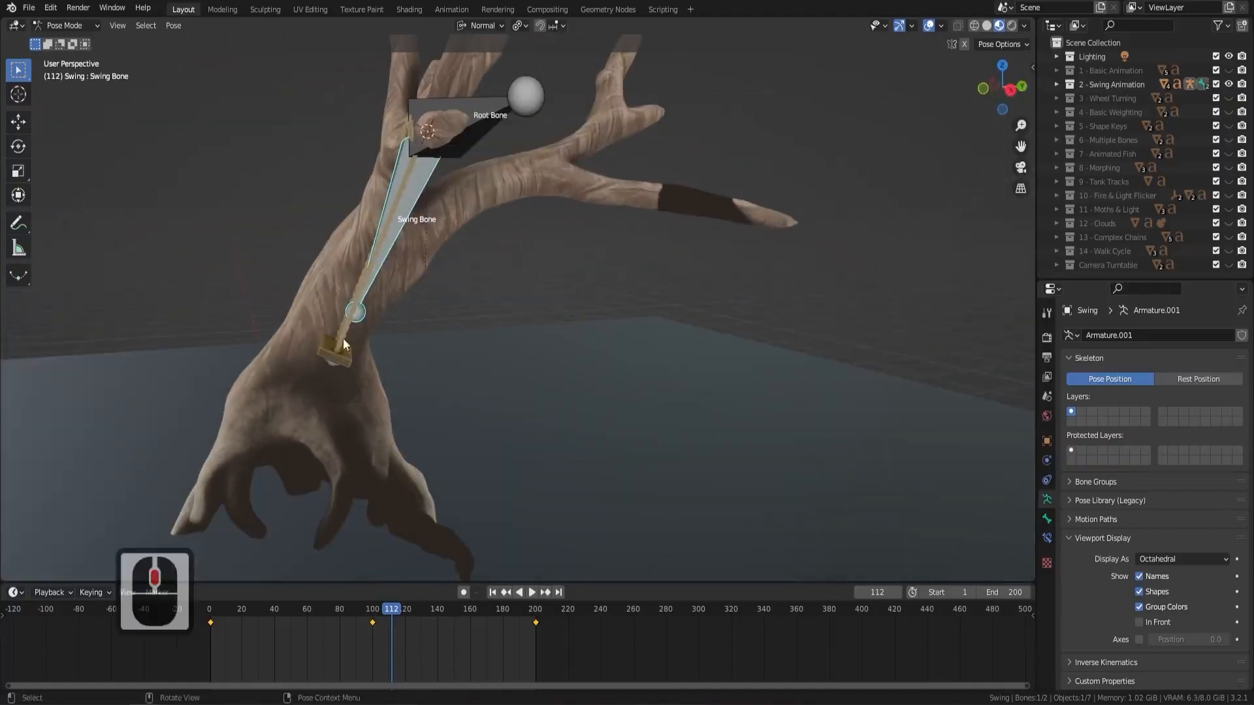
{"action": "left_click_drag", "start_coordinate": [395, 614], "coordinate": [210, 600]}
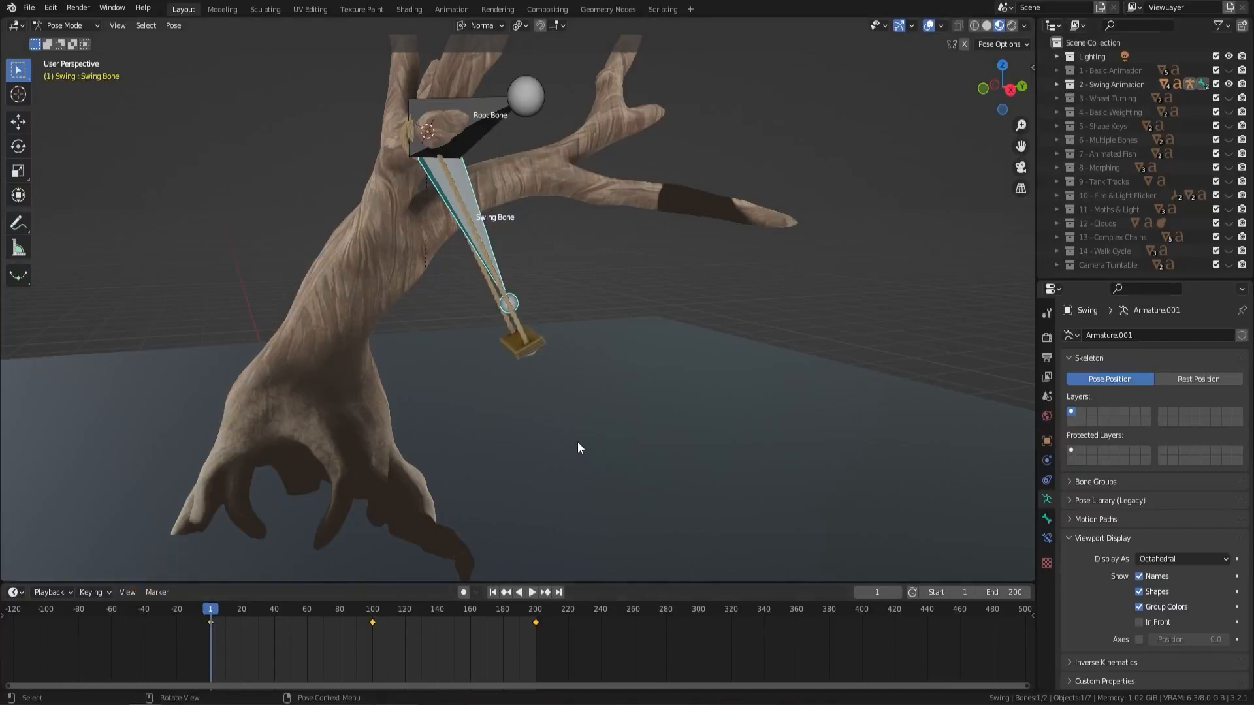
{"action": "key", "text": "n"}
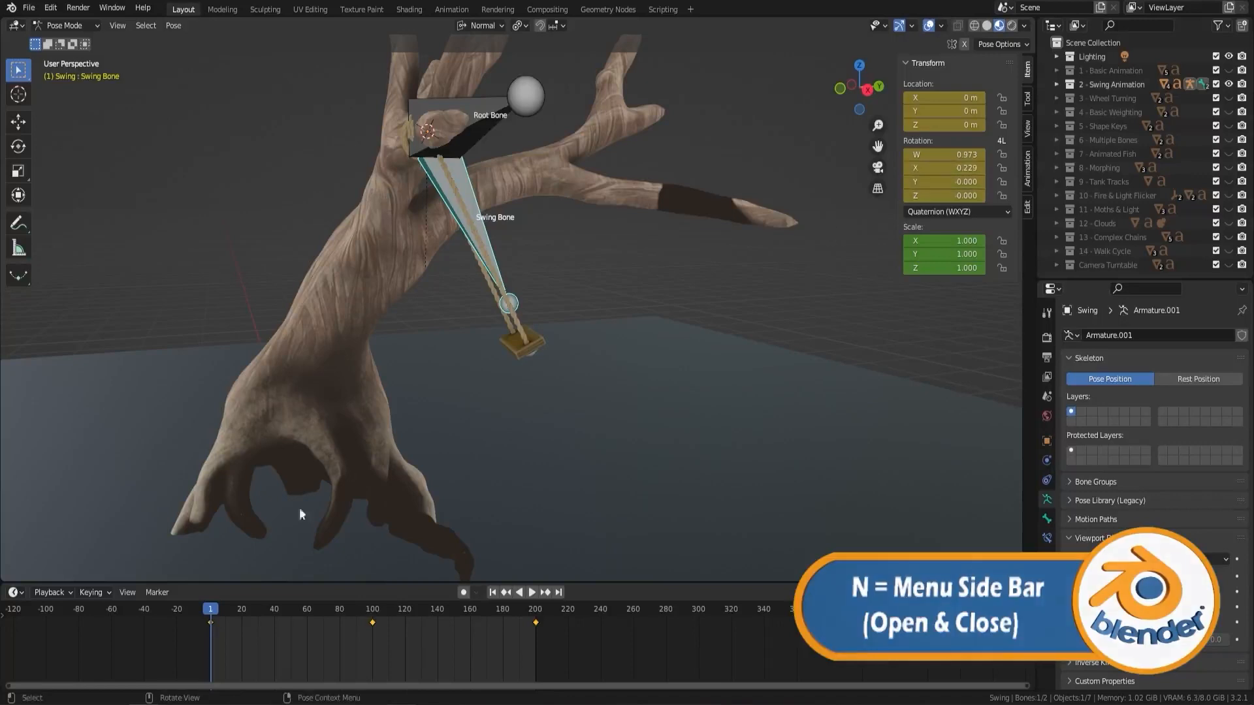
Compare the Swing Bone's rotation values at frame 100 with those at frame 1
{"action": "left_click_drag", "start_coordinate": [210, 611], "coordinate": [371, 632]}
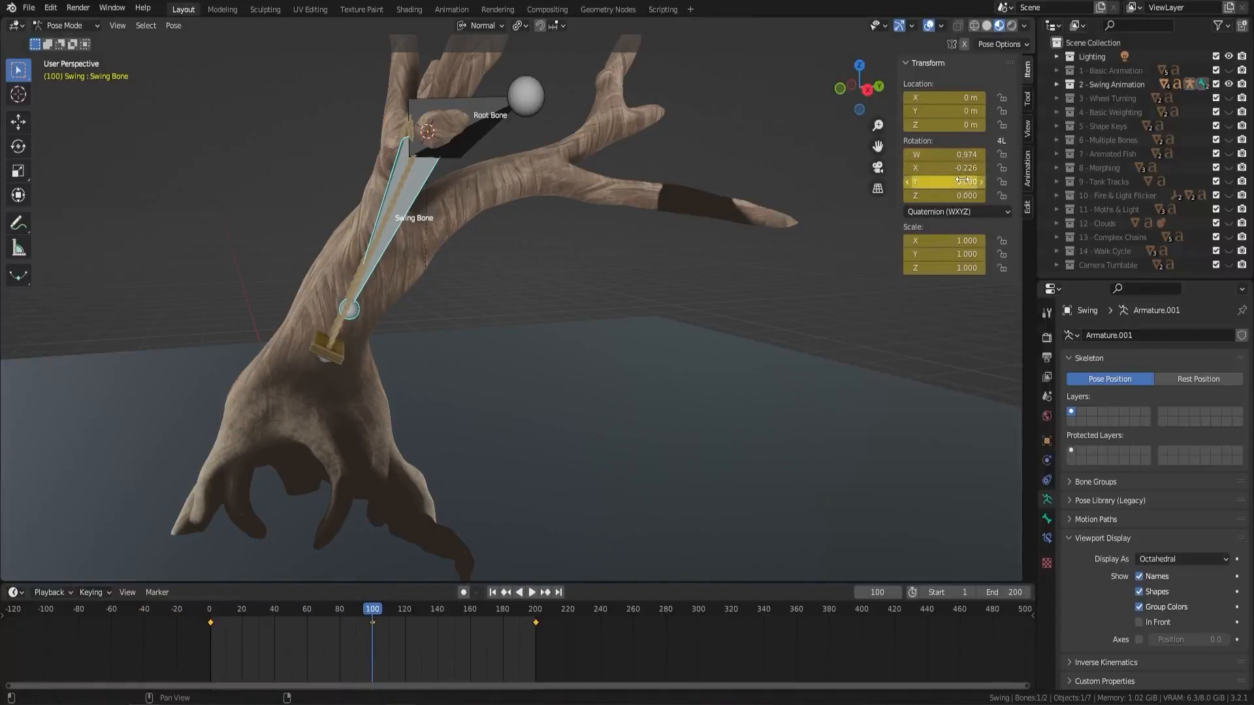
{"action": "left_click_drag", "start_coordinate": [370, 617], "coordinate": [210, 625]}
{"action": "key", "text": "space"}
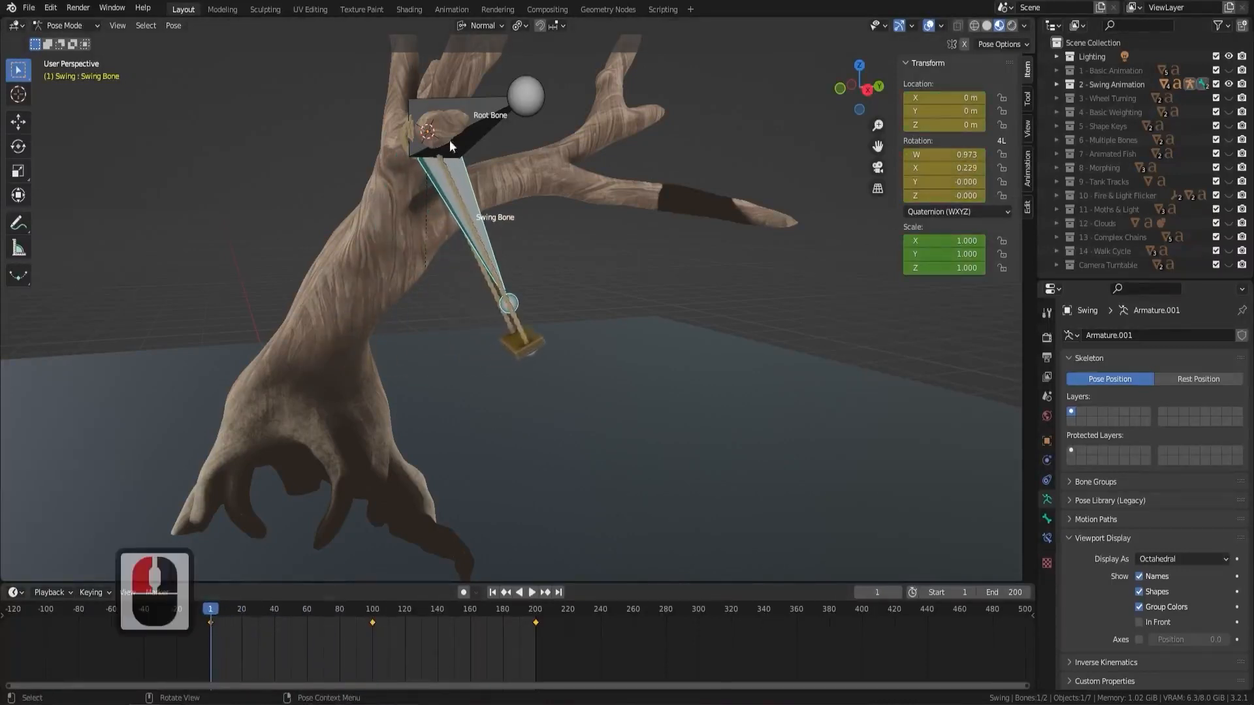
{"action": "key", "text": "Escape"}
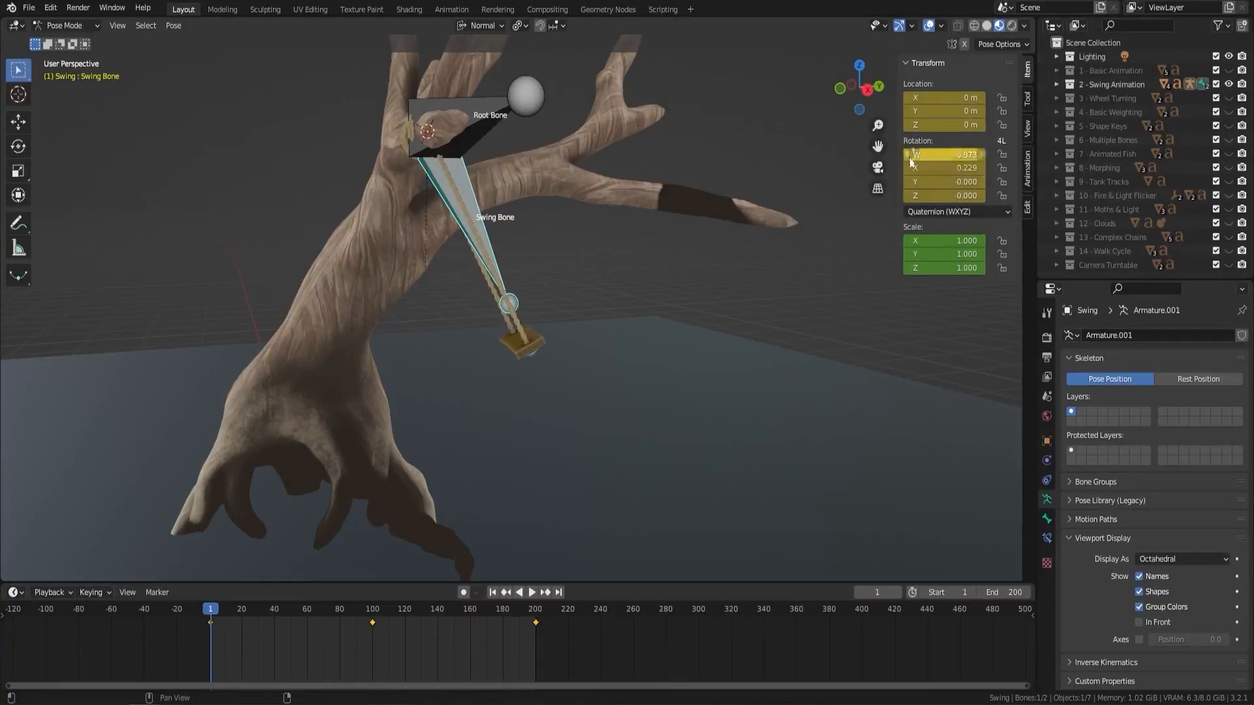
Copy the Swing Bone's X rotation value at frame 1 and move to frame 100
{"action": "left_click", "coordinate": [944, 168]}
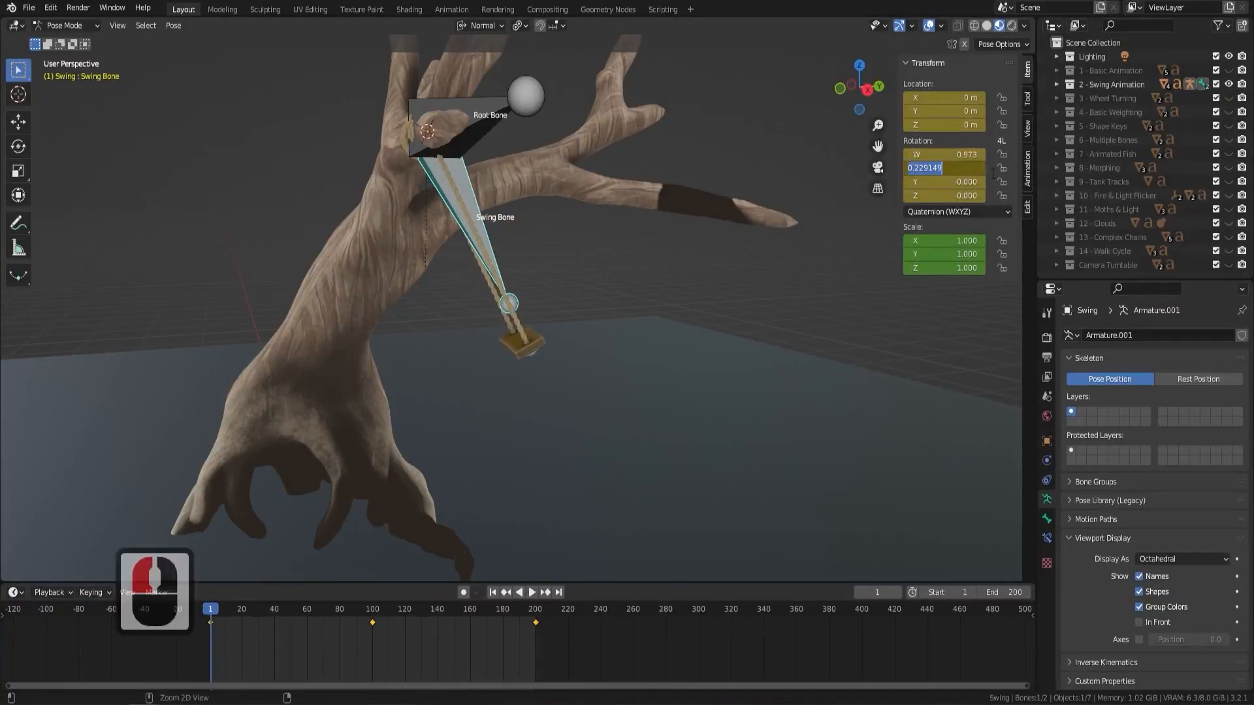
{"action": "key", "text": "ctrl+c"}
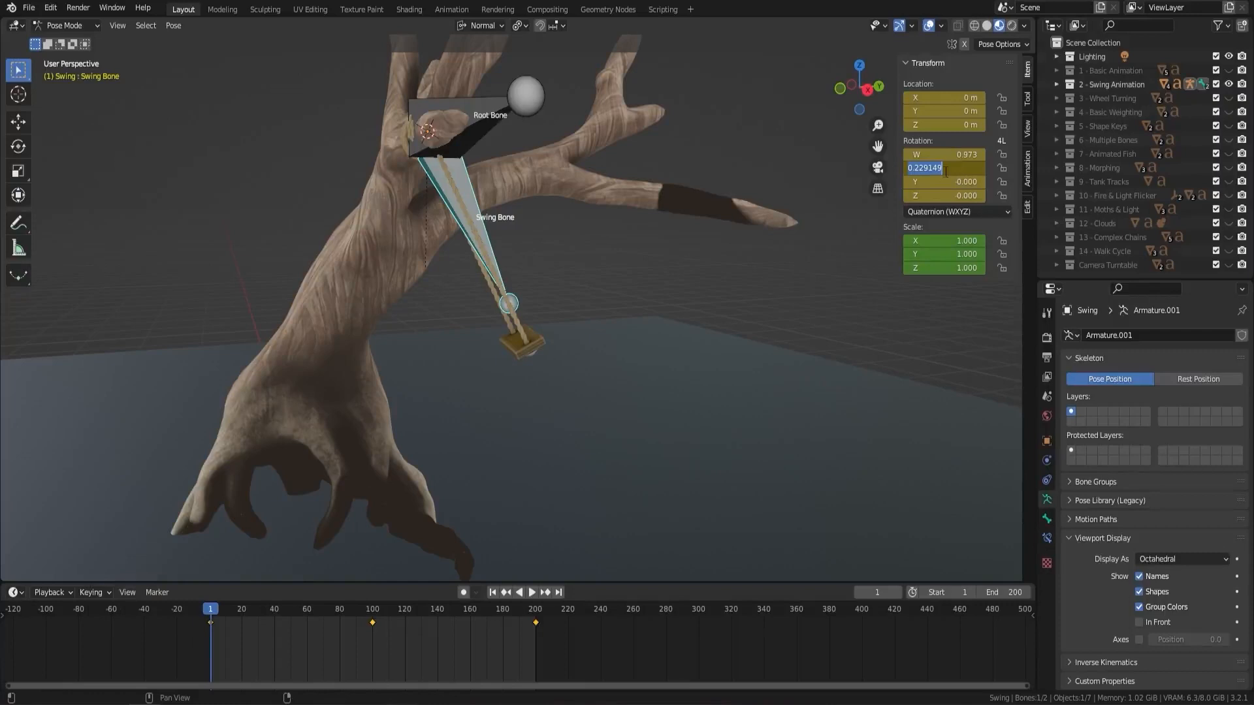
{"action": "key", "text": "Escape"}
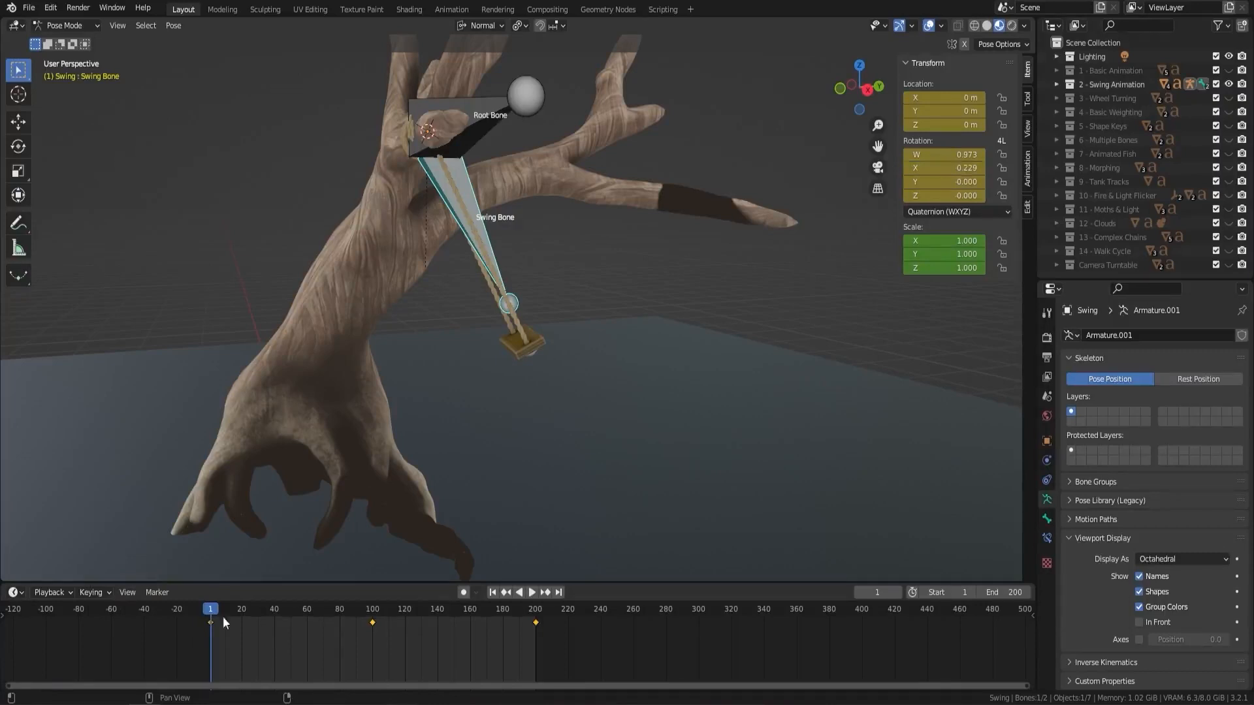
{"action": "left_click_drag", "start_coordinate": [213, 608], "coordinate": [374, 611]}
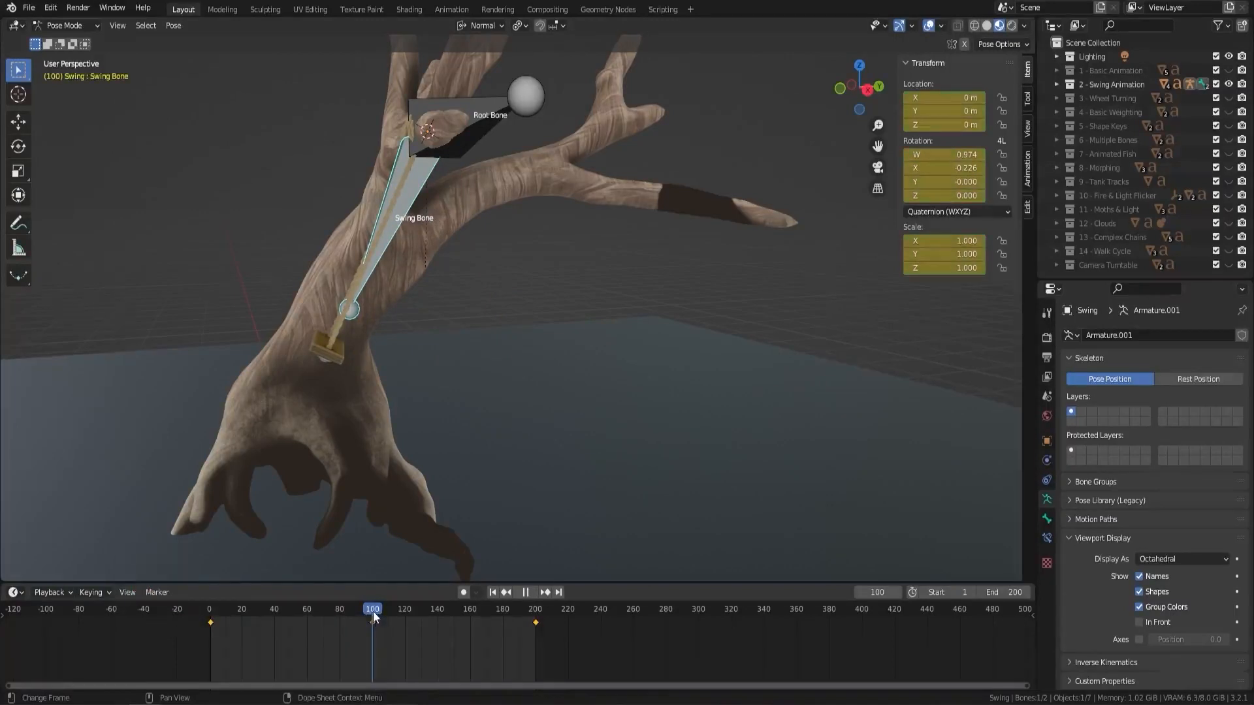
Try entering -0.229149 as the bone's X rotation at frame 100 and scrub the timeline without keyframing it
{"action": "left_click", "coordinate": [947, 171]}
{"action": "key", "text": "BackSpace"}
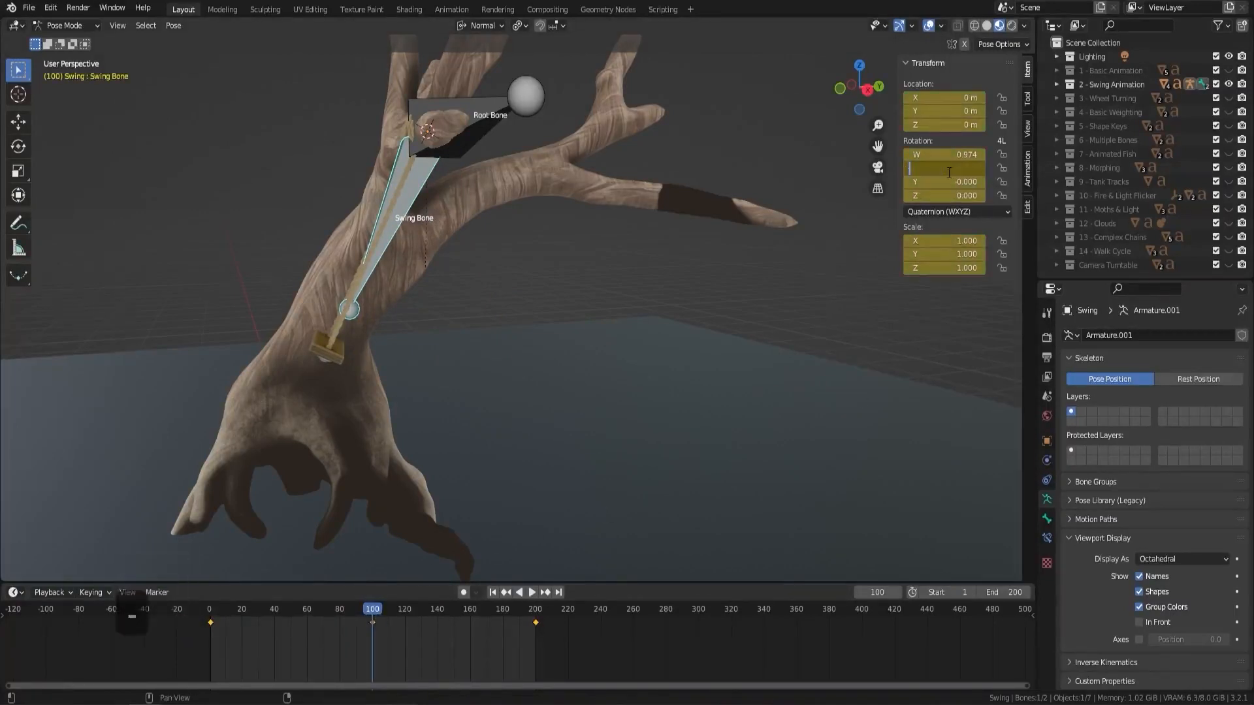
{"action": "key", "text": "ctrl+v"}
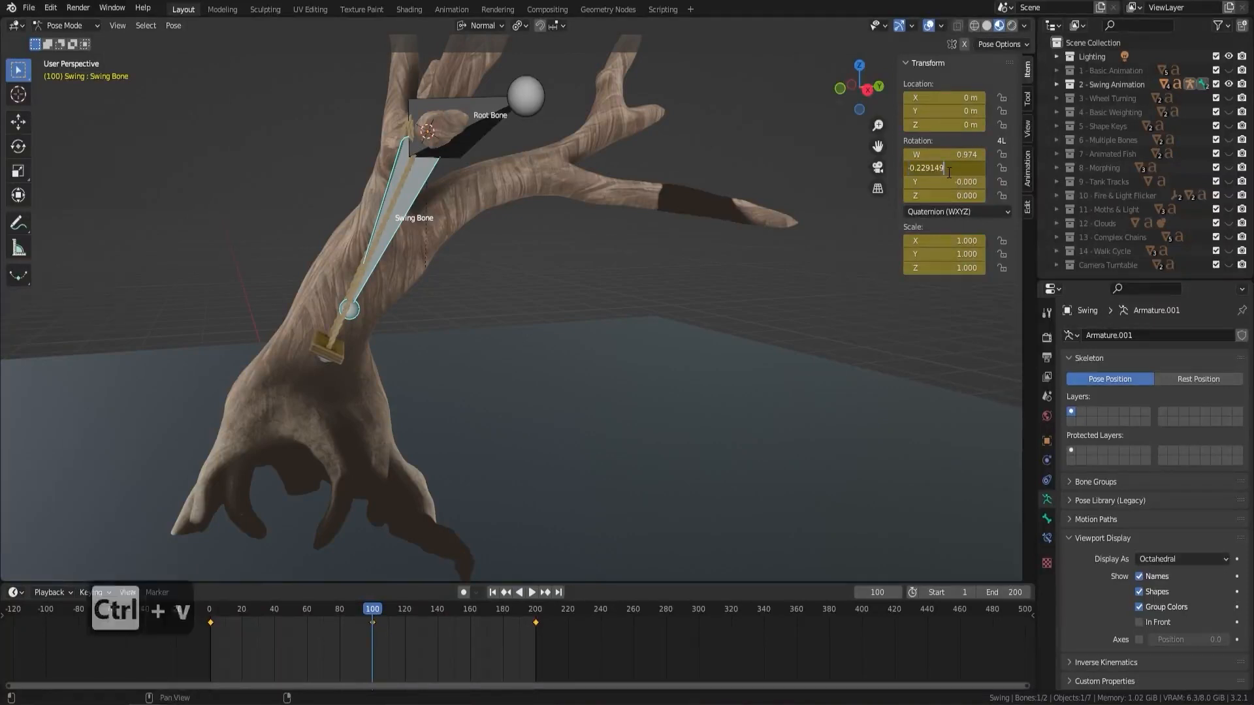
{"action": "key", "text": "Return"}
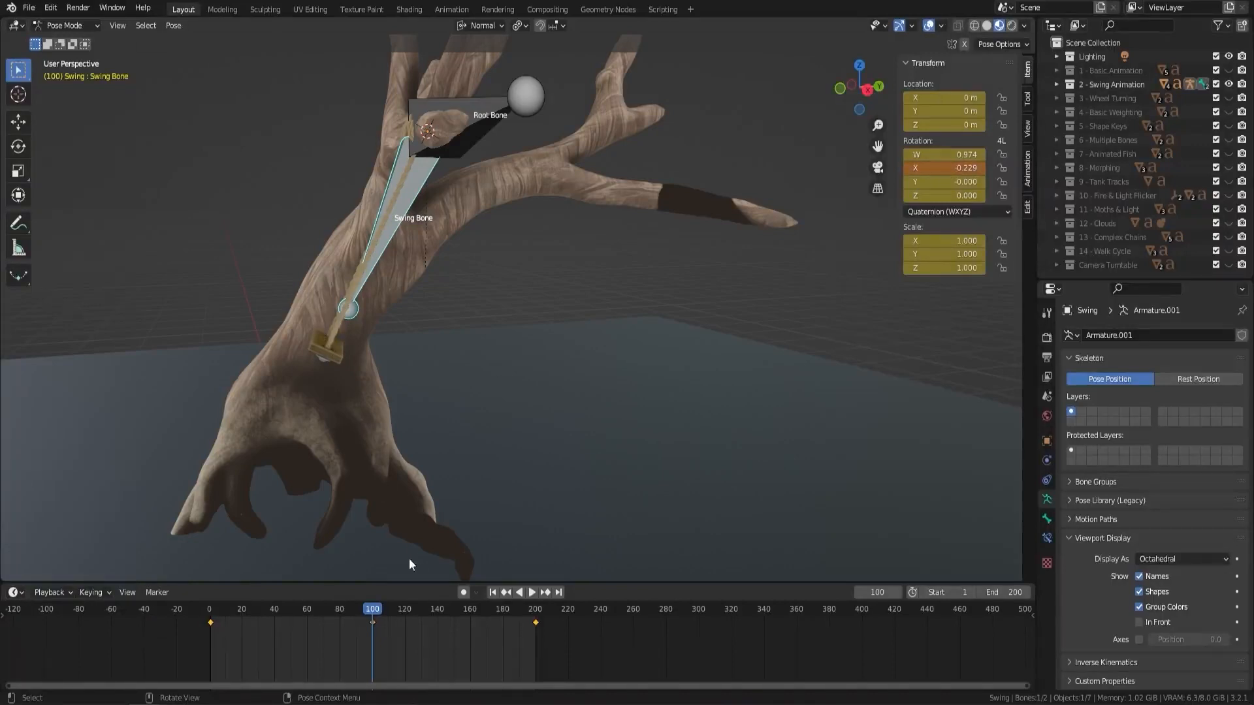
{"action": "left_click_drag", "start_coordinate": [378, 604], "coordinate": [372, 610]}
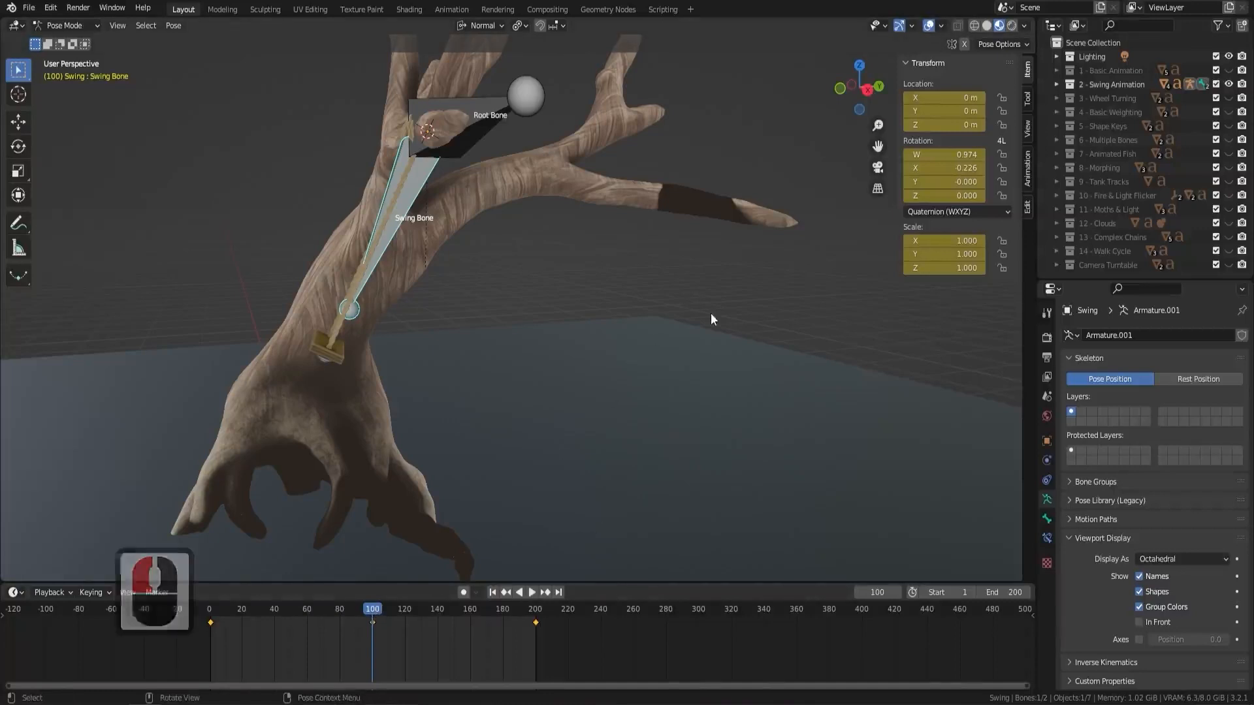
Set the Swing Bone's X rotation at frame 100 to -0.229149, insert a keyframe for it and play the animation
{"action": "left_click", "coordinate": [960, 168]}
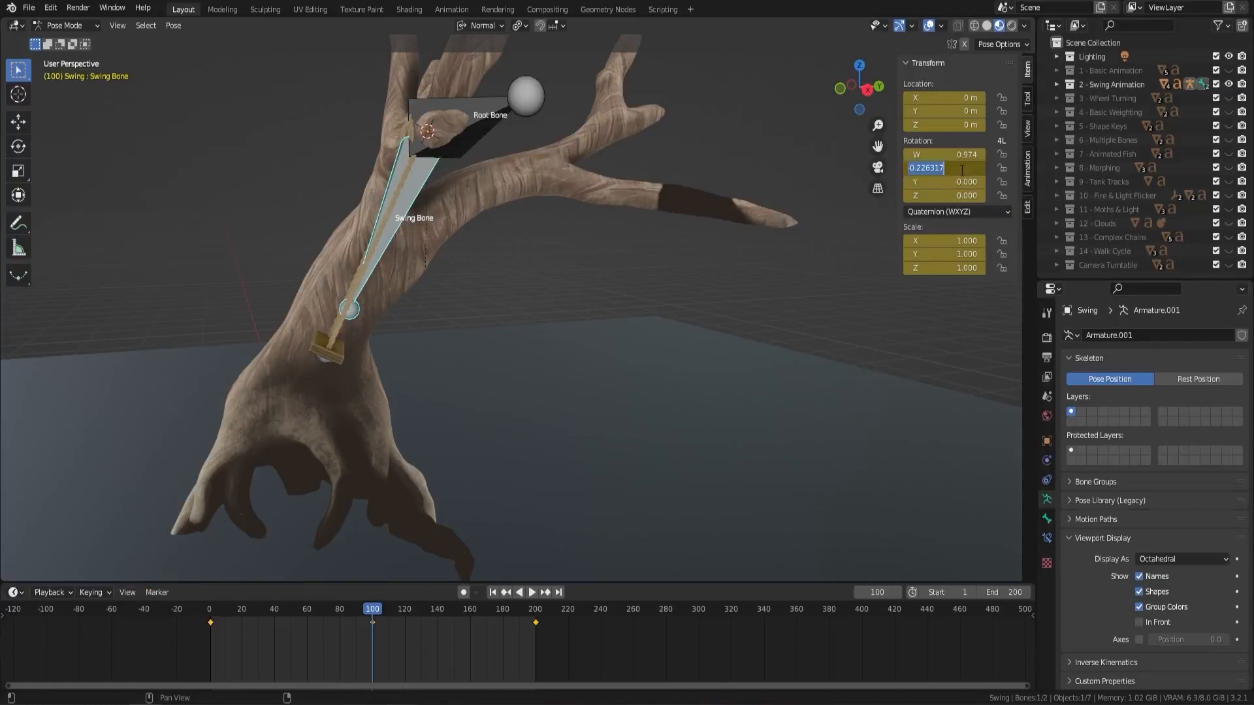
{"action": "key", "text": "ctrl+v"}
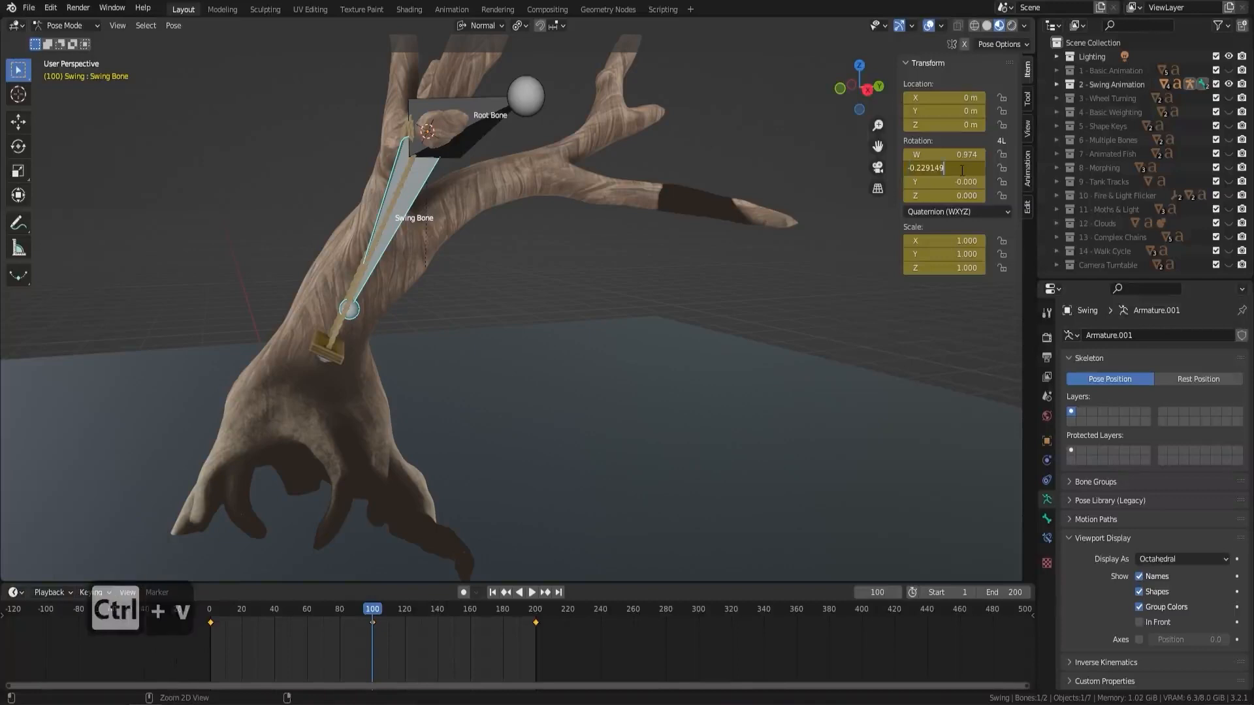
{"action": "key", "text": "Return"}
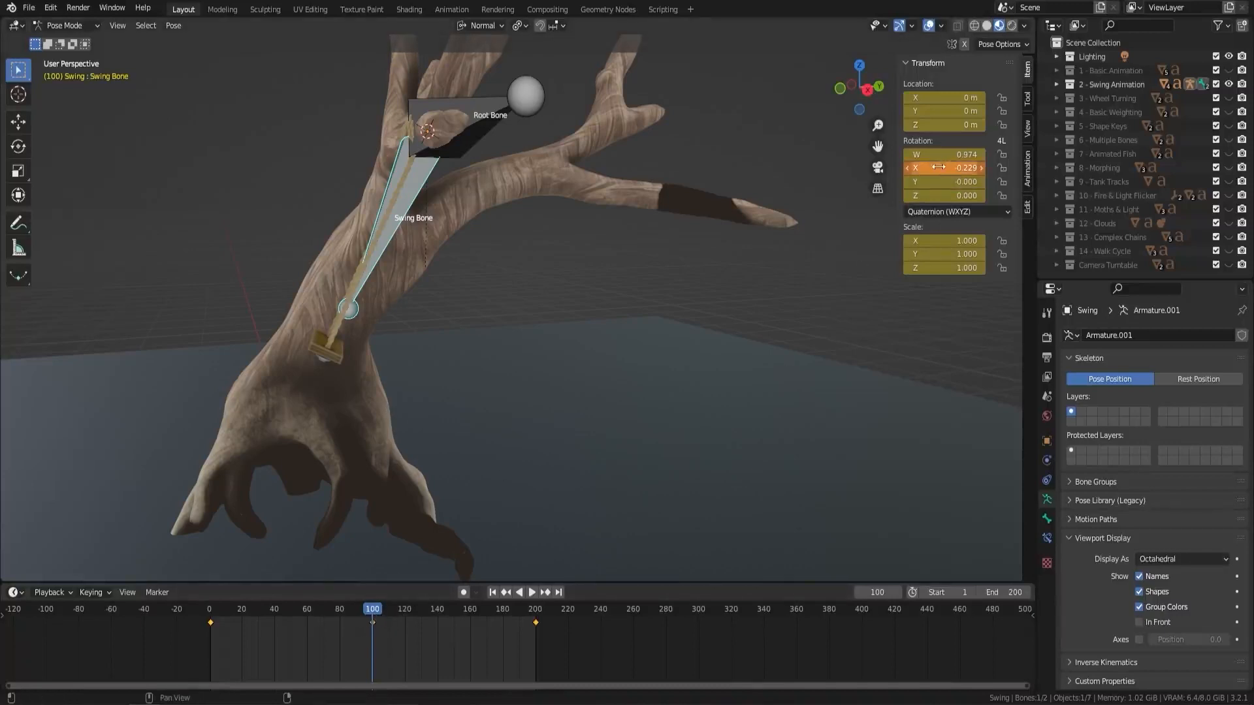
{"action": "key", "text": "i"}
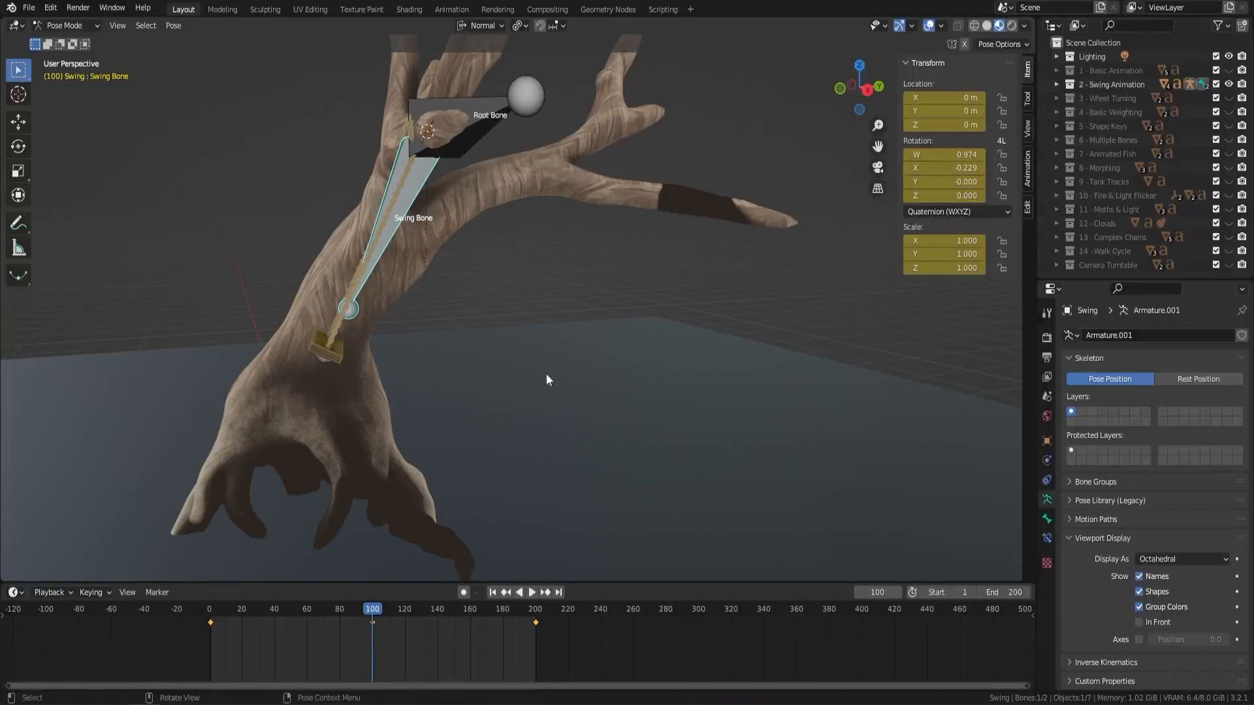
{"action": "key", "text": "i"}
{"action": "left_click", "coordinate": [494, 371]}
{"action": "key", "text": "space"}
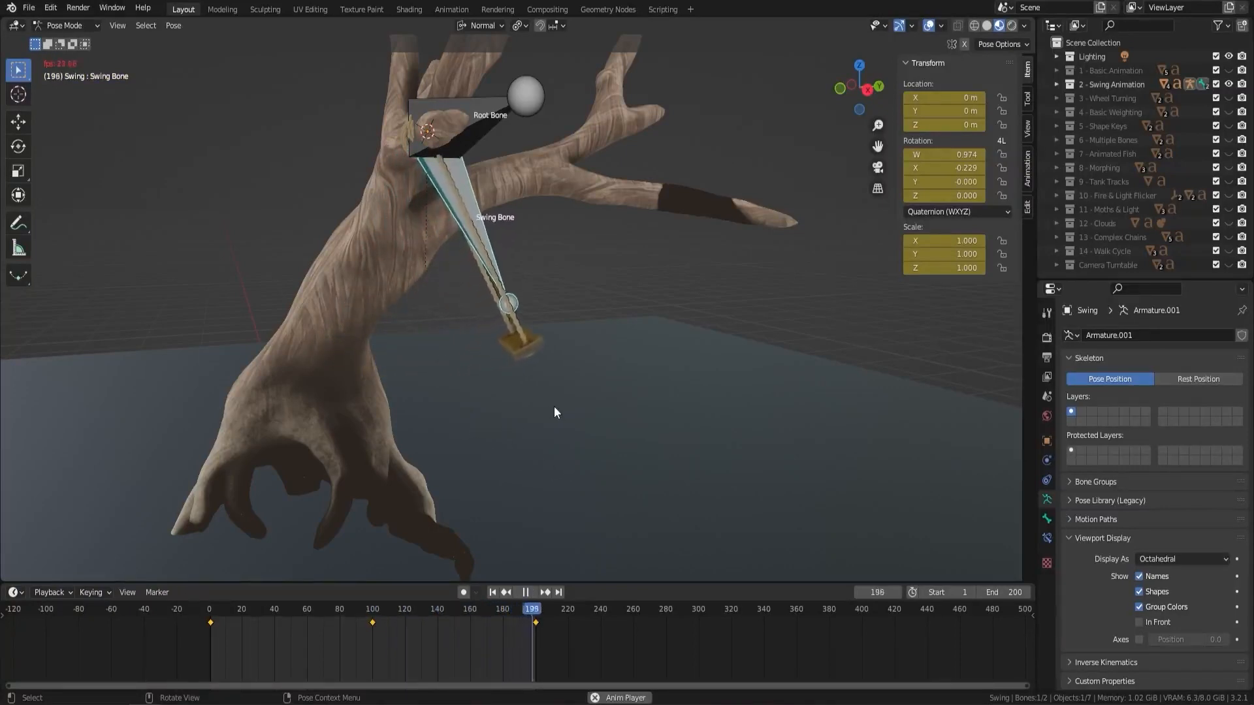
Watch the swing animation from a wider, higher angle and stop playback
{"action": "key", "text": "F9"}
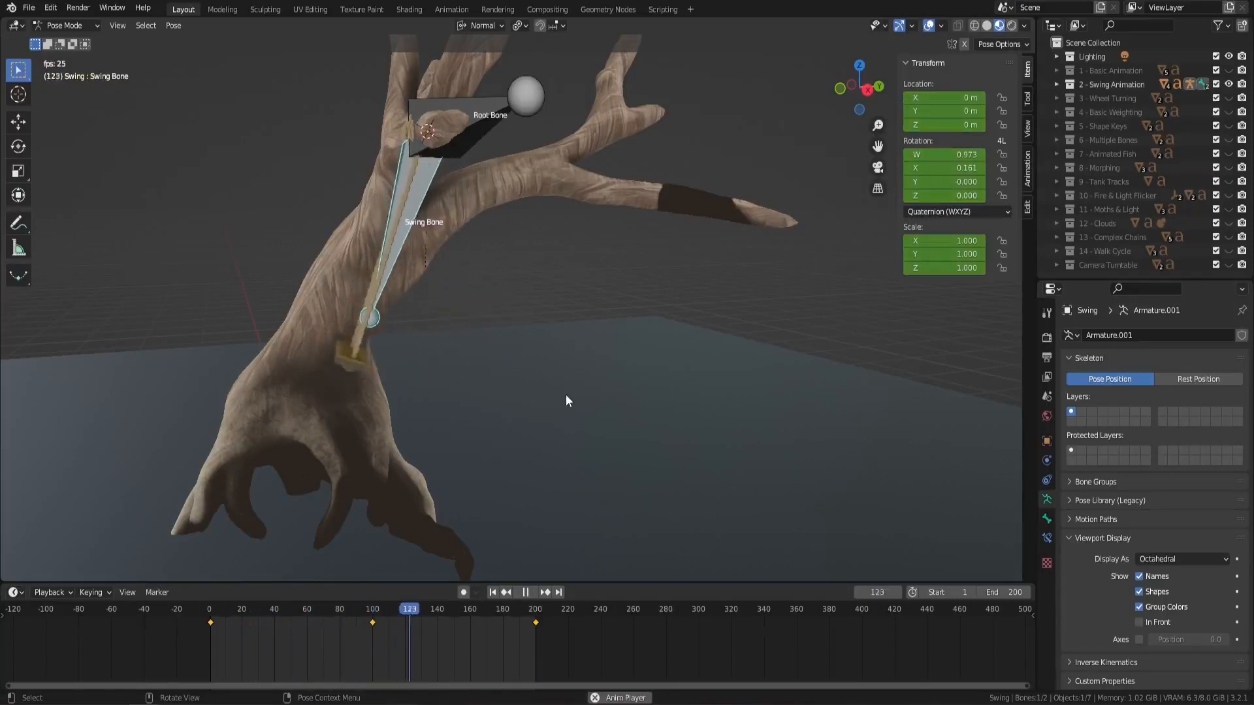
{"action": "middle_click_drag", "start_coordinate": [471, 358], "coordinate": [543, 373]}
{"action": "scroll", "coordinate": [561, 355], "scroll_direction": "down", "scroll_amount": 3}
{"action": "scroll", "coordinate": [543, 374], "scroll_direction": "down", "scroll_amount": 2}
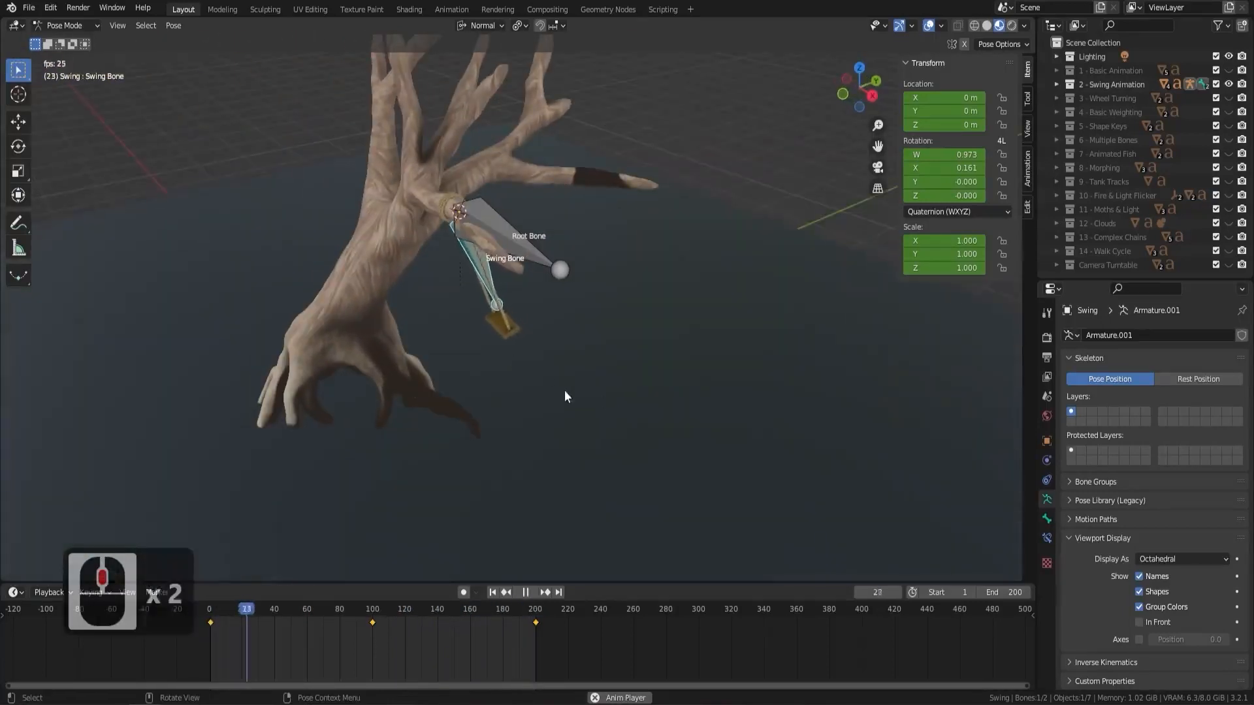
{"action": "key", "text": "space"}
Return to Object Mode and hide the swing's armature
{"action": "left_click", "coordinate": [66, 26]}
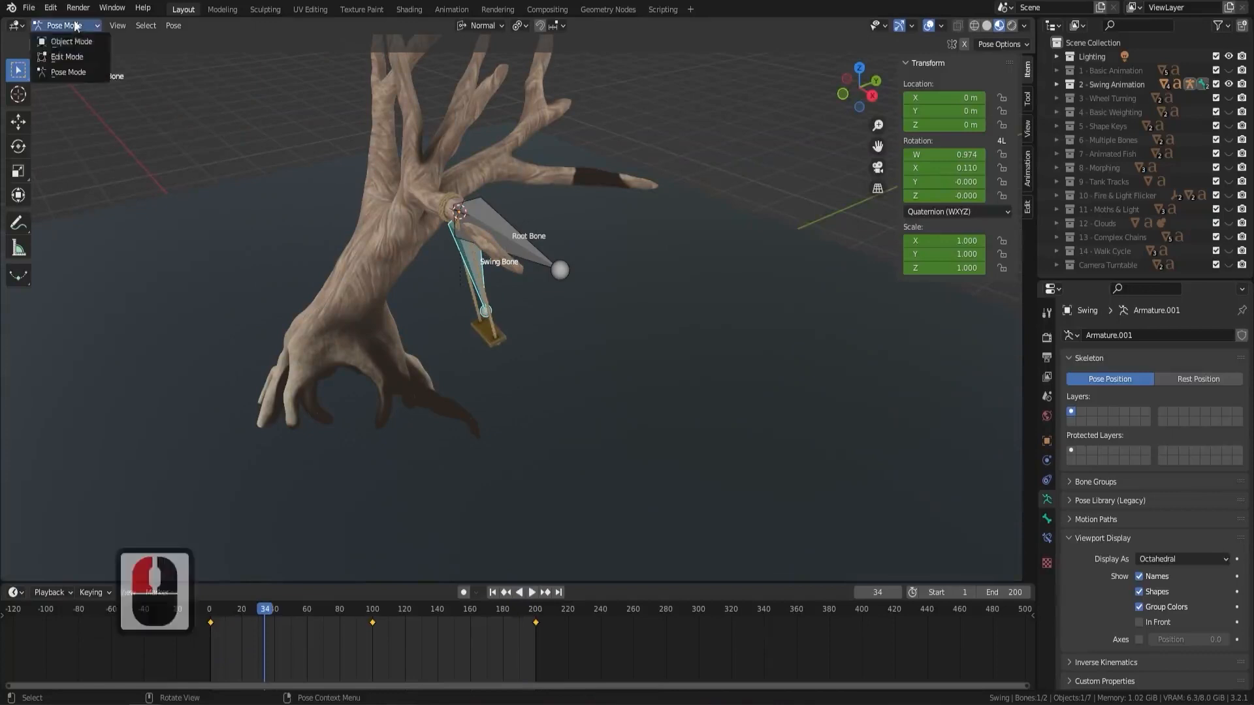
{"action": "left_click", "coordinate": [65, 39]}
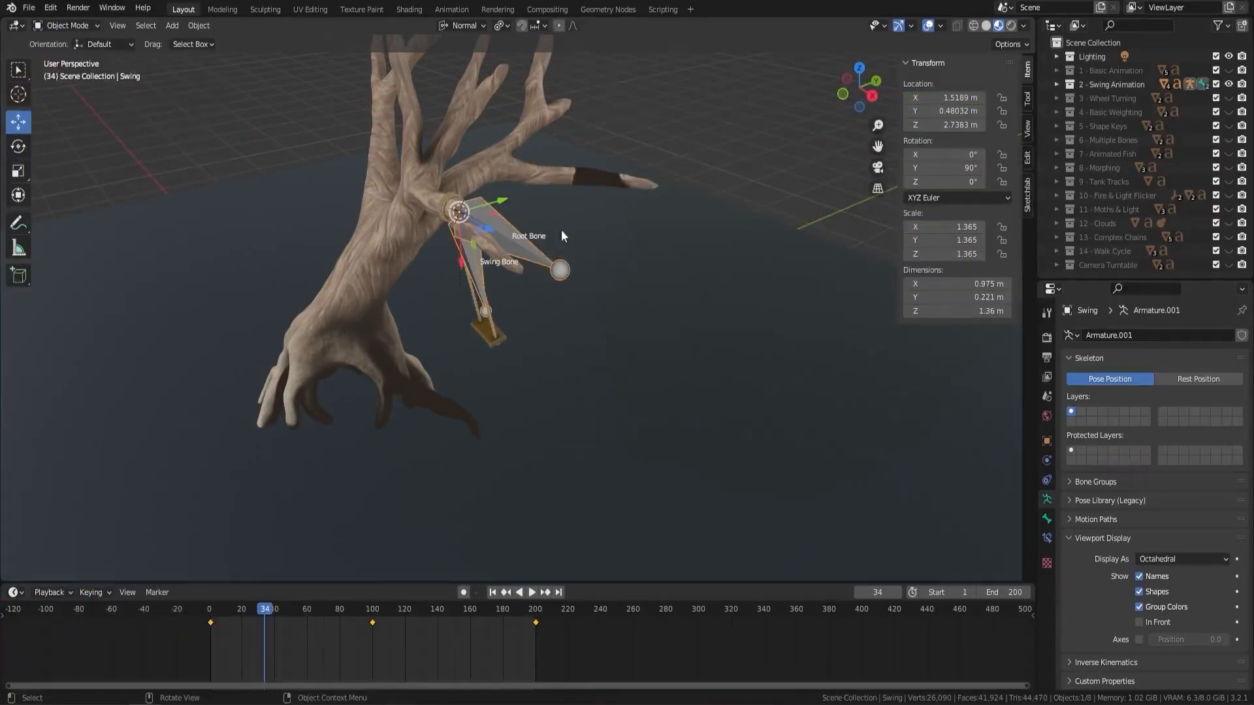
{"action": "key", "text": "h"}
{"action": "middle_click_drag", "start_coordinate": [543, 272], "coordinate": [584, 262]}
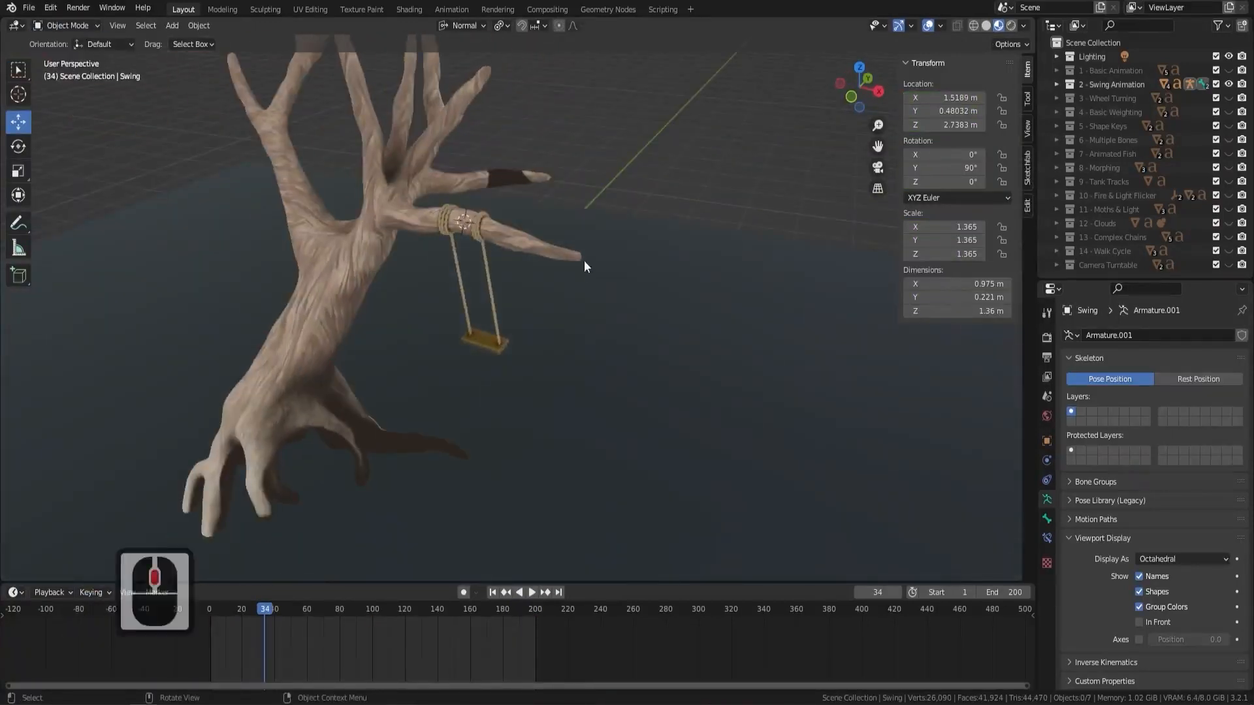
Play the swing animation without the armature, inspect it from several angles and stop playback
{"action": "key", "text": "space"}
{"action": "middle_click_drag", "start_coordinate": [680, 267], "coordinate": [578, 216]}
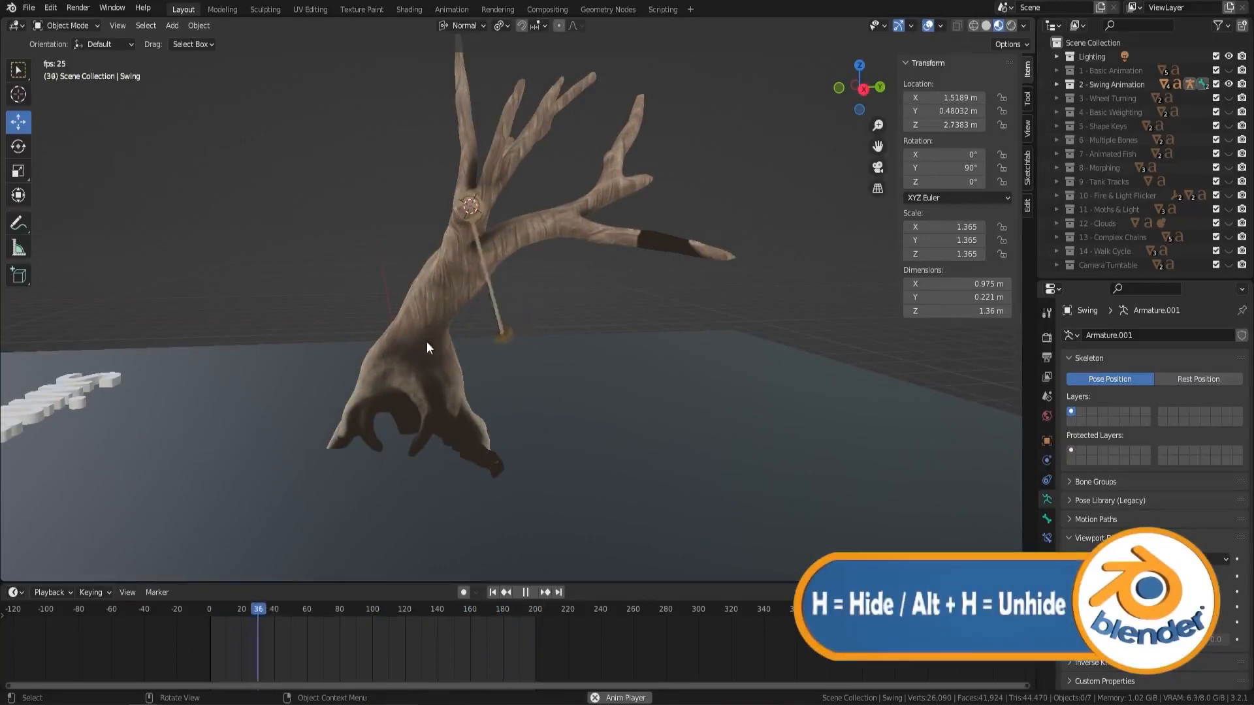
{"action": "middle_click_drag", "start_coordinate": [341, 327], "coordinate": [598, 274]}
{"action": "key", "text": "space"}
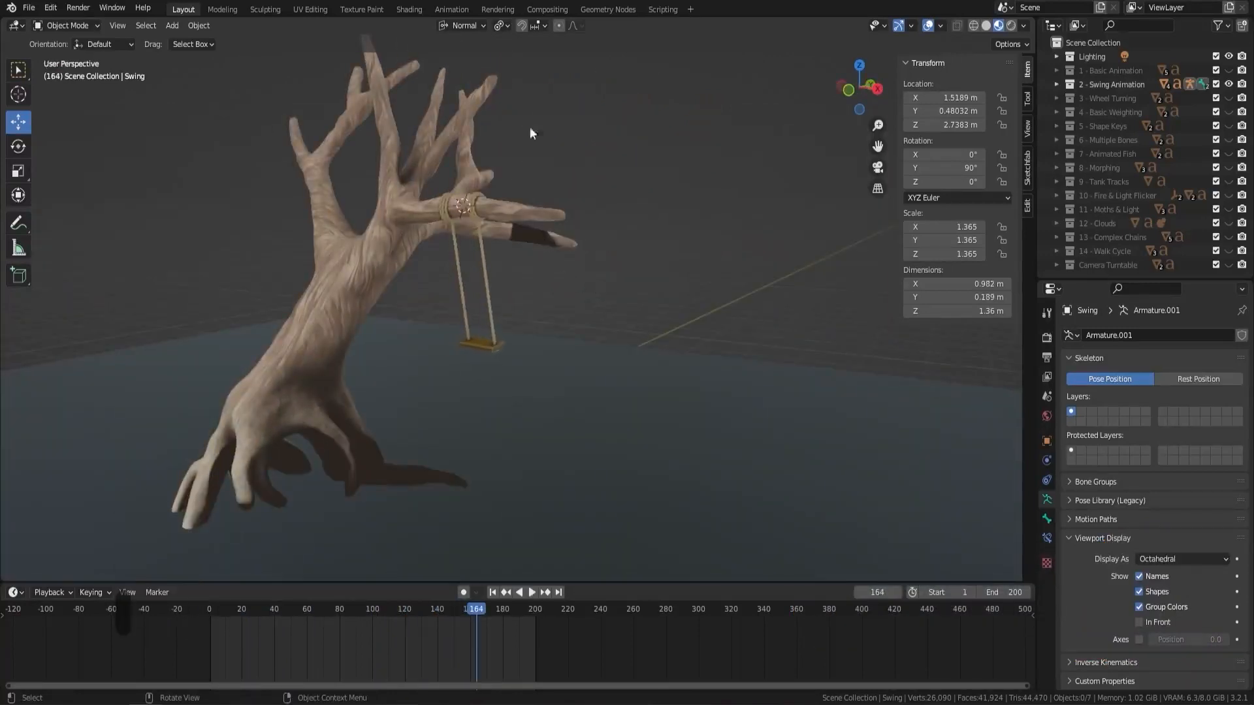
Select the swing mesh and unhide the swing's armature
{"action": "left_click", "coordinate": [88, 26]}
{"action": "left_click", "coordinate": [95, 26]}
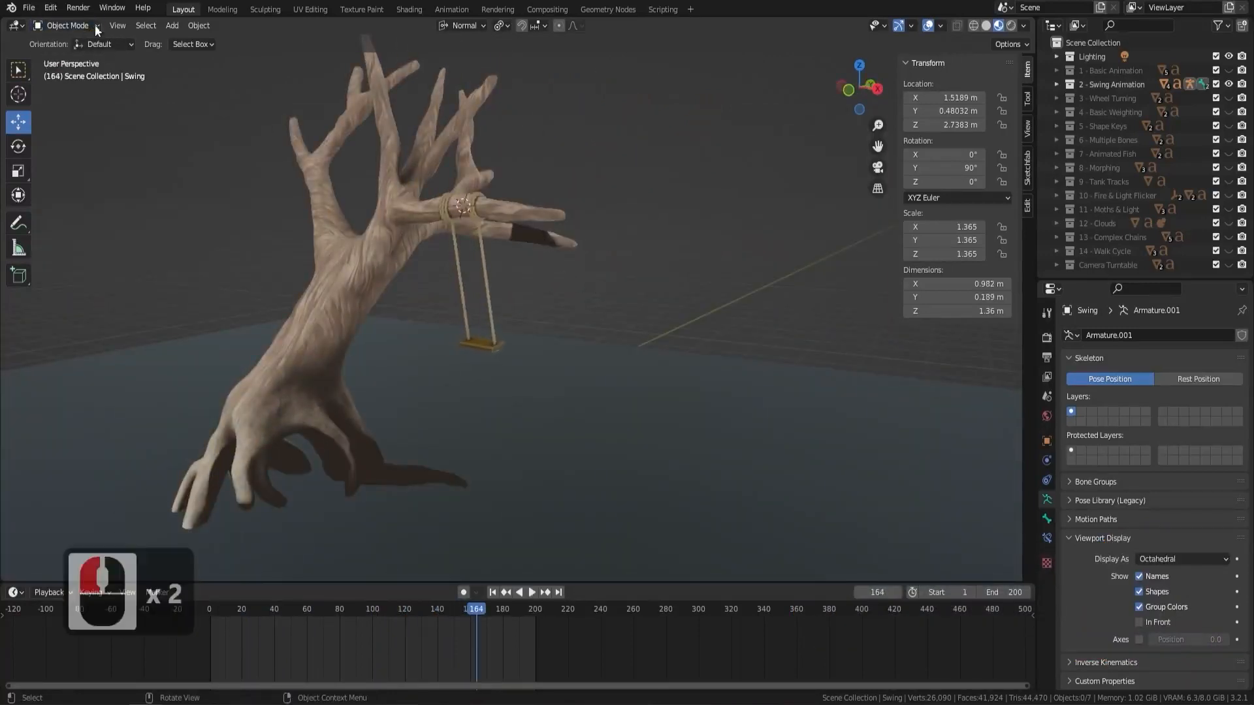
{"action": "left_click", "coordinate": [490, 270]}
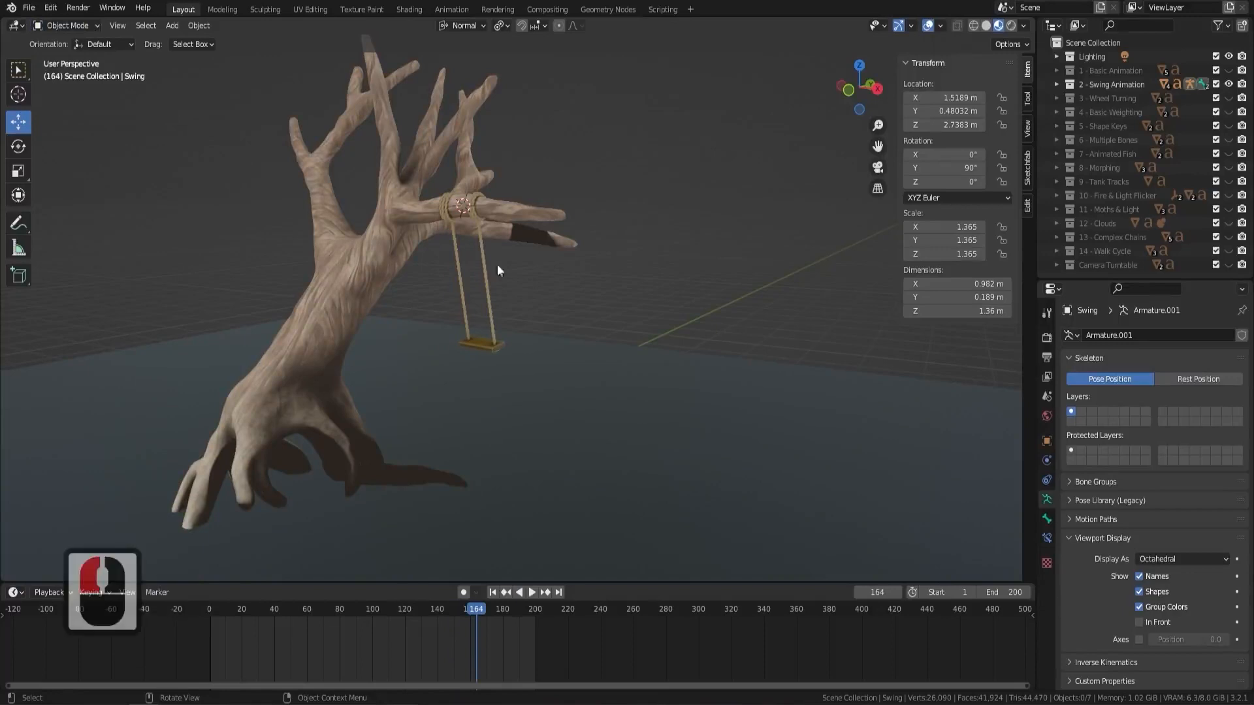
{"action": "left_click", "coordinate": [76, 26]}
{"action": "left_click", "coordinate": [76, 25]}
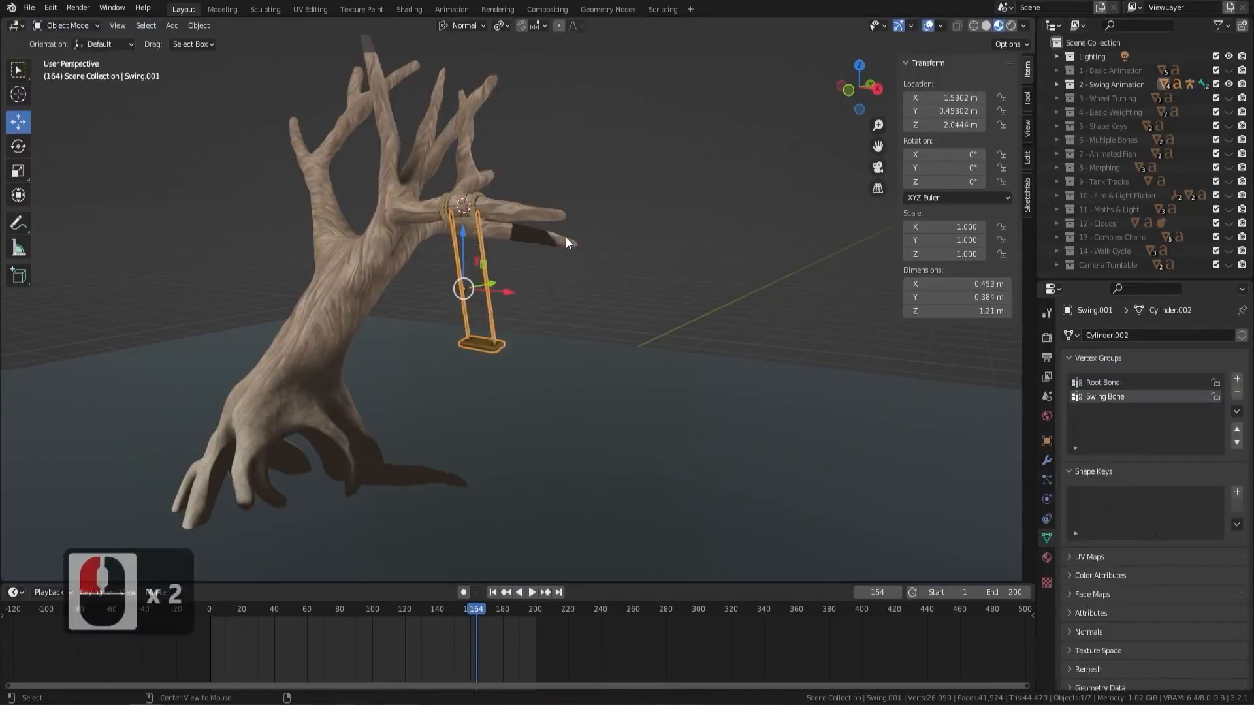
{"action": "key", "text": "alt+h"}
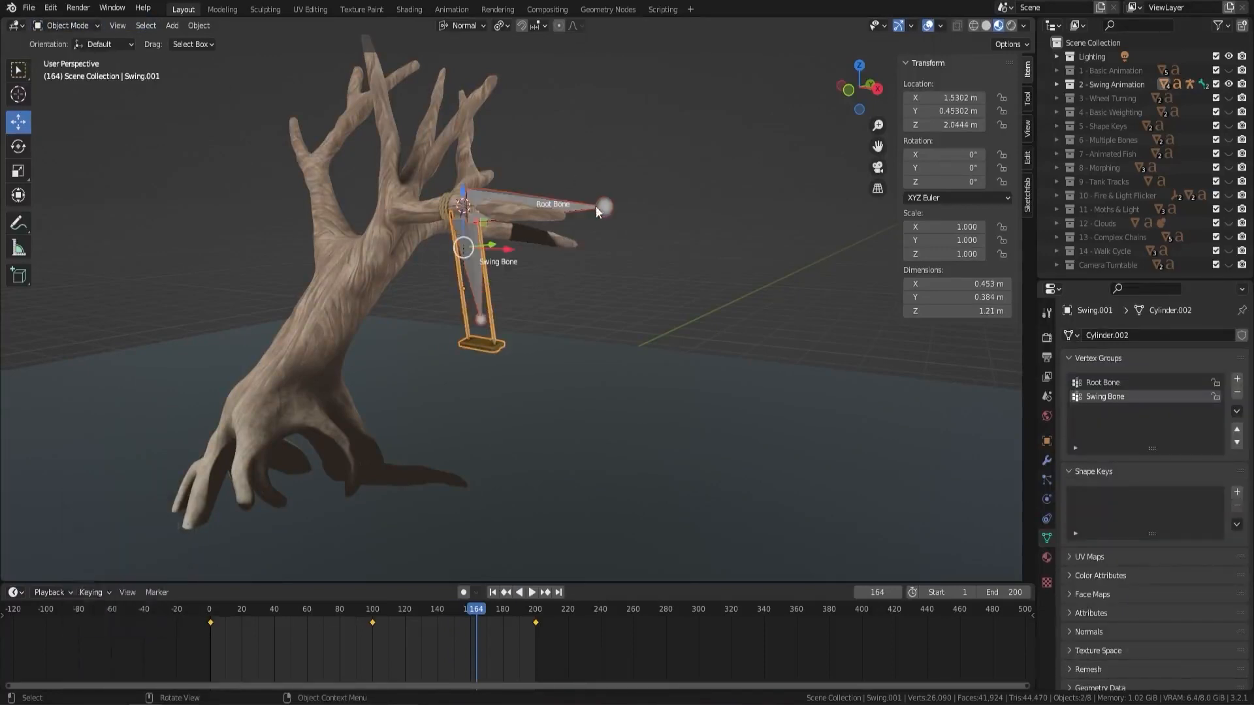
Enter Pose Mode on the swing armature and move the Root Bone about 2.24 m in X, 0.52 m in Y and 0.31 m in Z
{"action": "left_click", "coordinate": [597, 207]}
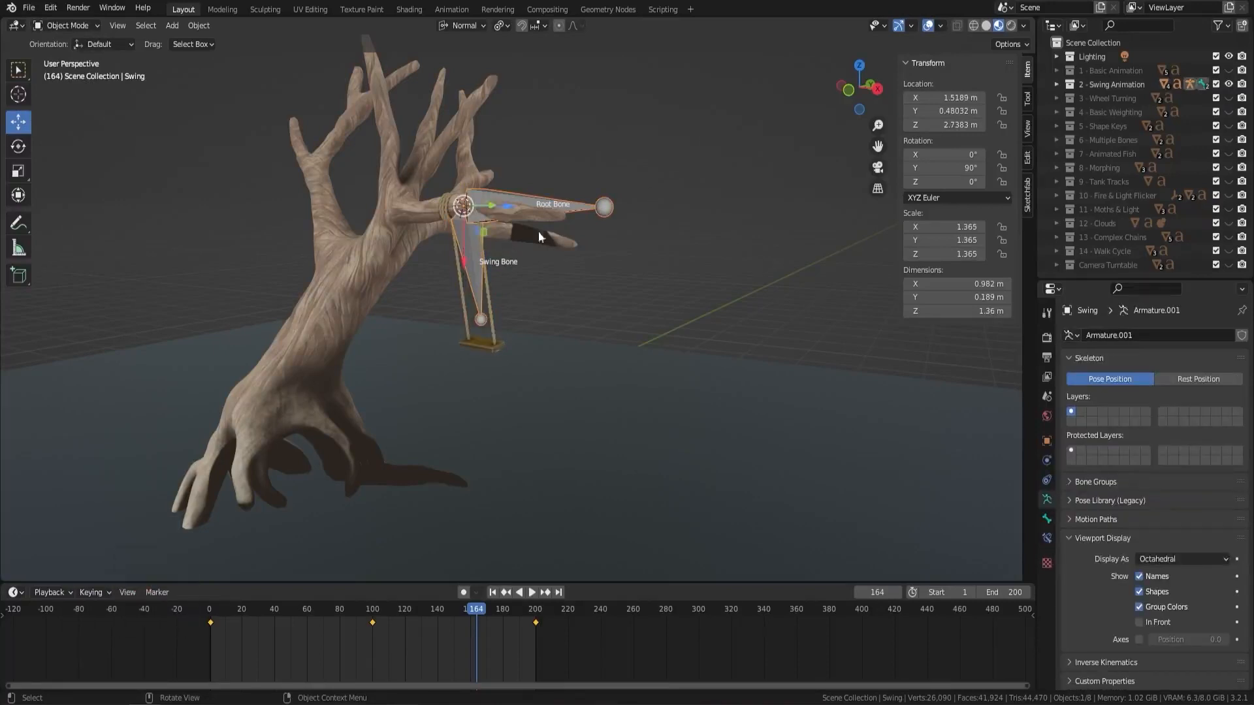
{"action": "middle_click_drag", "start_coordinate": [535, 226], "coordinate": [601, 226]}
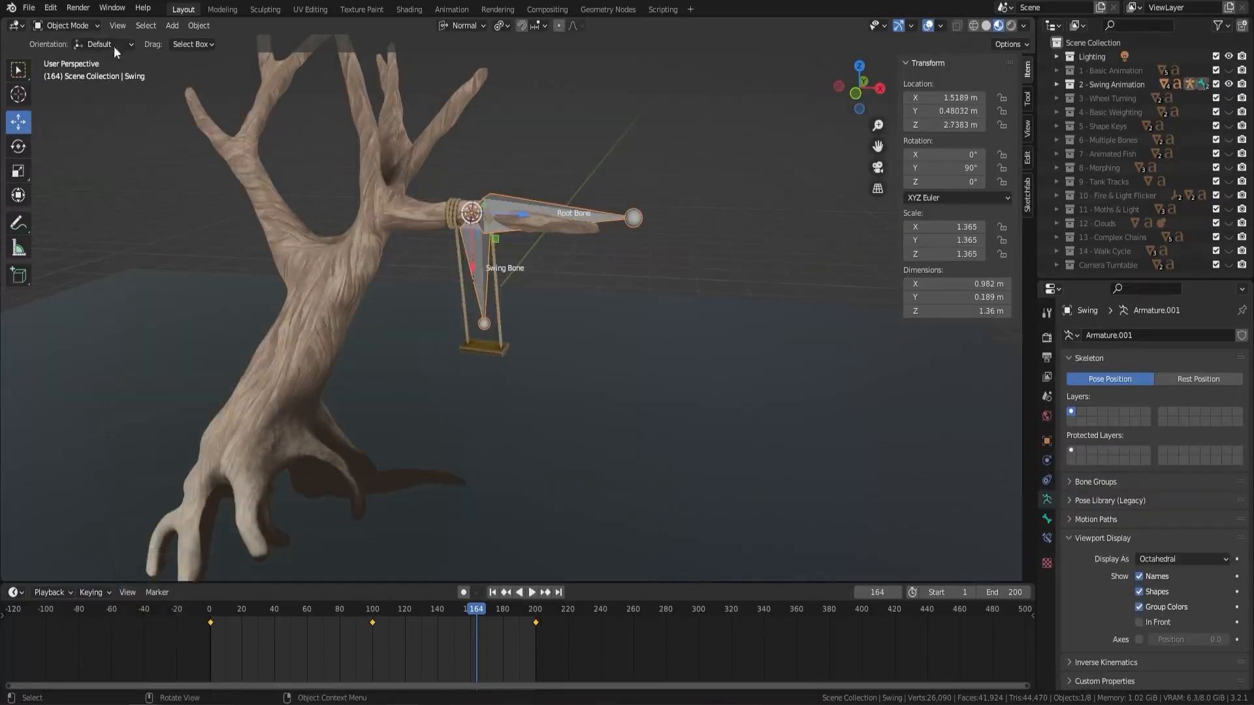
{"action": "left_click", "coordinate": [91, 25]}
{"action": "left_click", "coordinate": [81, 73]}
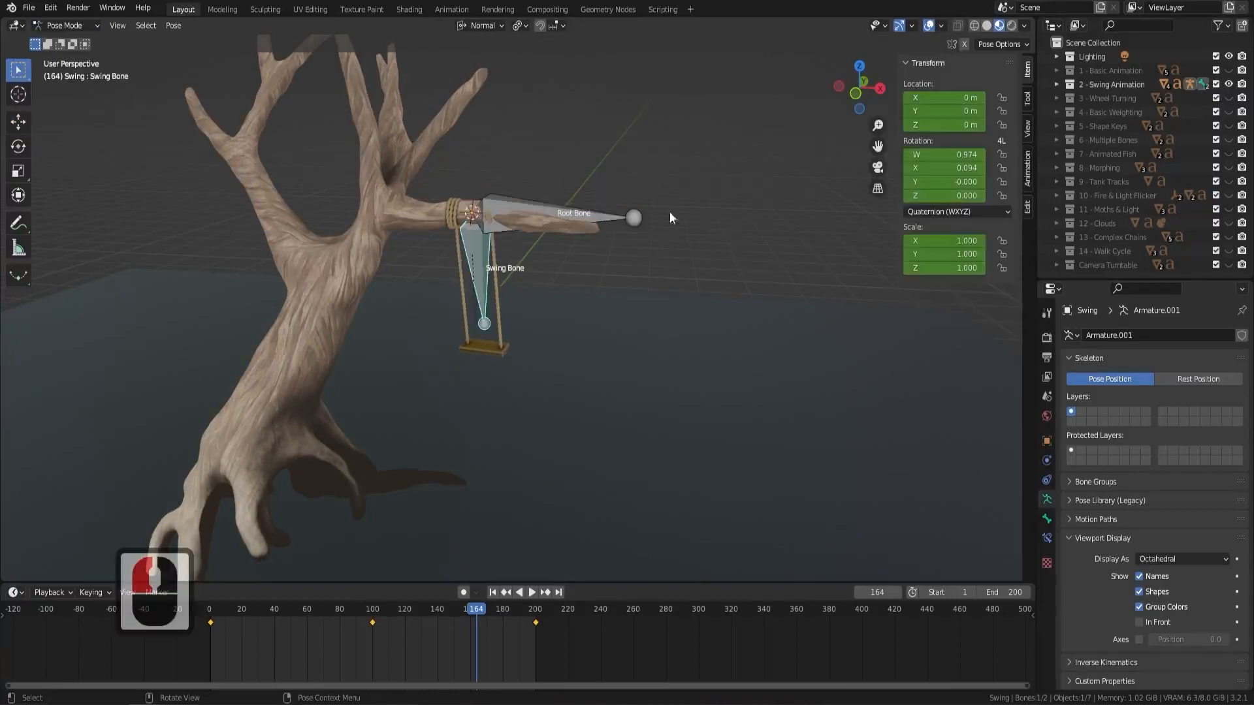
{"action": "left_click", "coordinate": [616, 217]}
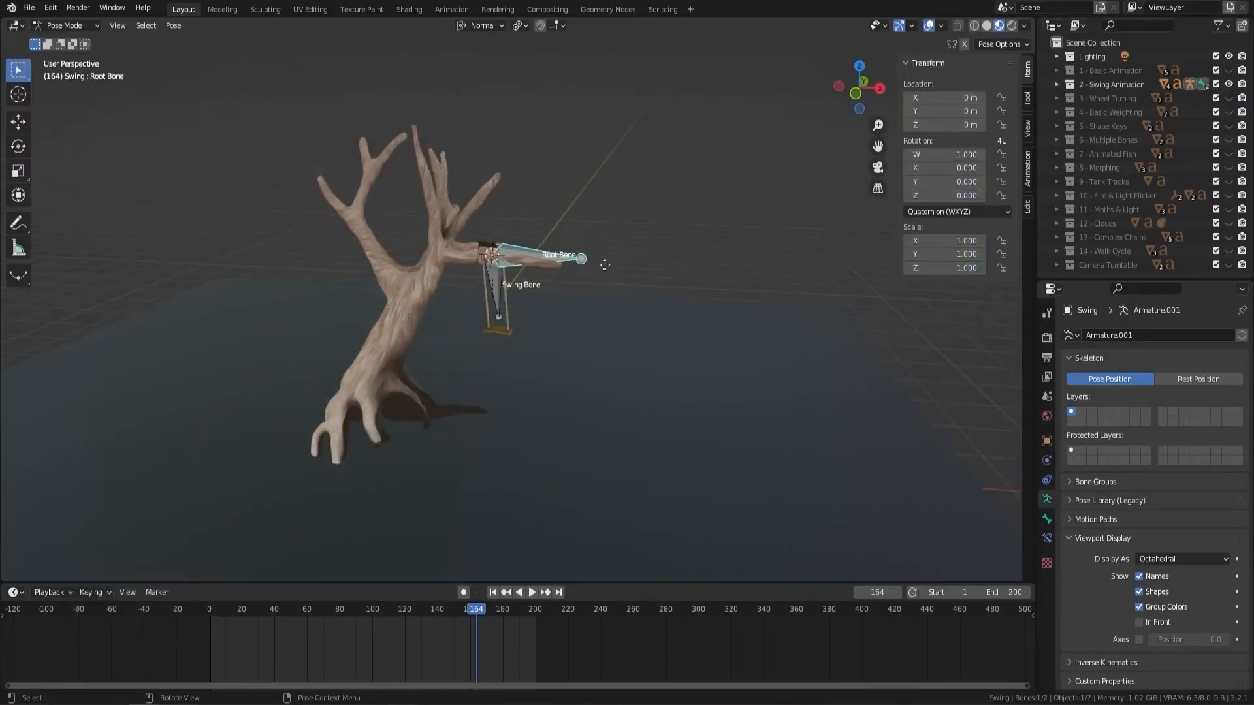
{"action": "key", "text": "g"}
{"action": "left_click", "coordinate": [757, 247]}
Play the animation with the Root Bone displaced, inspect the swing from several angles and stop playback
{"action": "key", "text": "space"}
{"action": "middle_click_drag", "start_coordinate": [832, 301], "coordinate": [714, 279]}
{"action": "scroll", "coordinate": [715, 281], "scroll_direction": "up", "scroll_amount": 2}
{"action": "scroll", "coordinate": [810, 235], "scroll_direction": "down", "scroll_amount": 3}
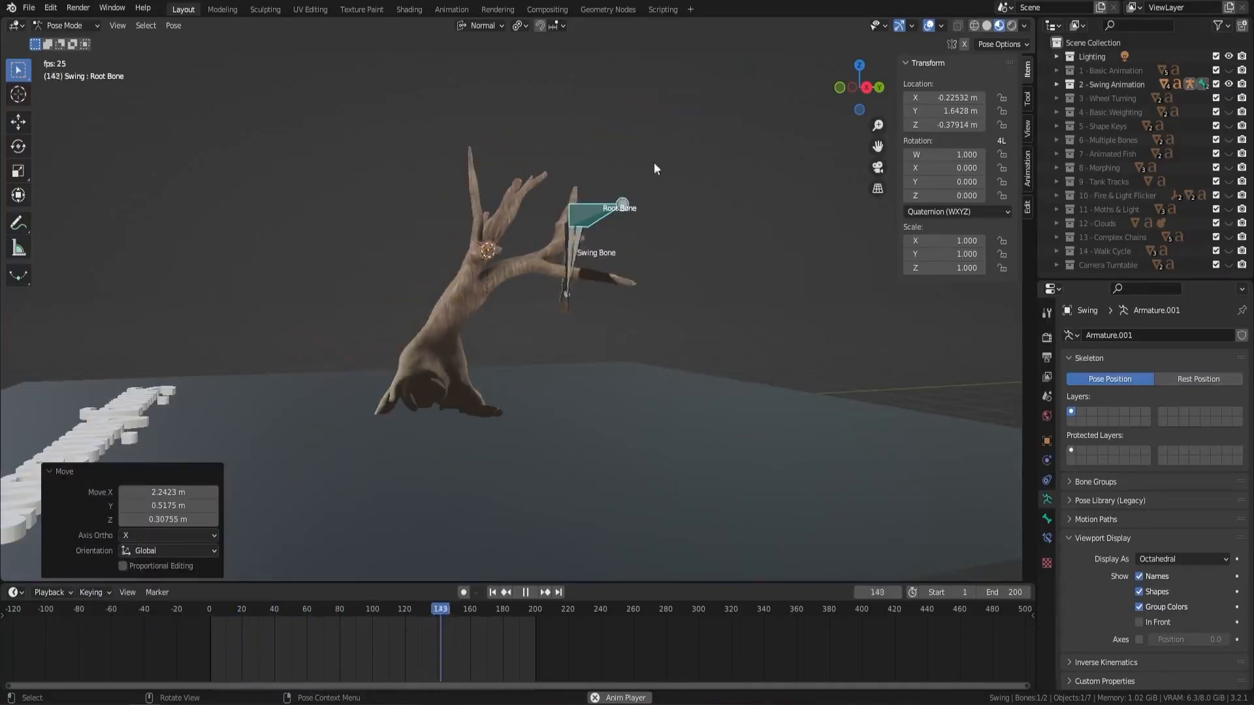
{"action": "middle_click_drag", "start_coordinate": [649, 186], "coordinate": [661, 266]}
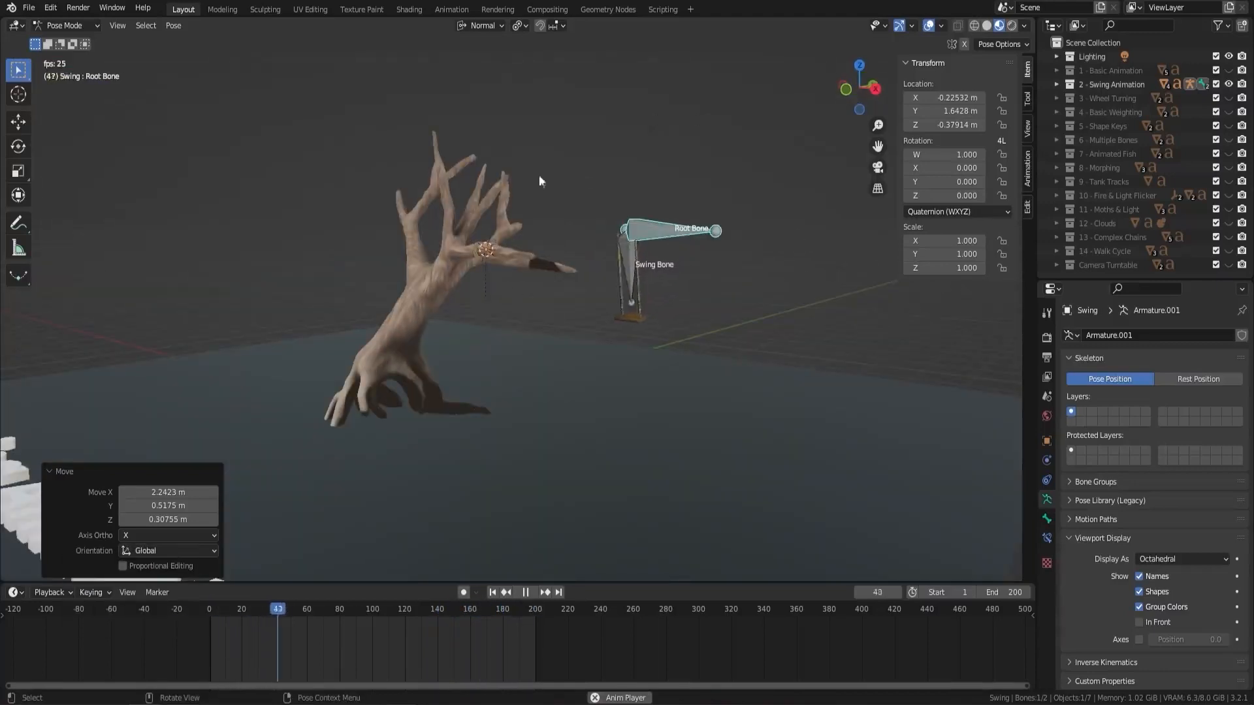
{"action": "key", "text": "space"}
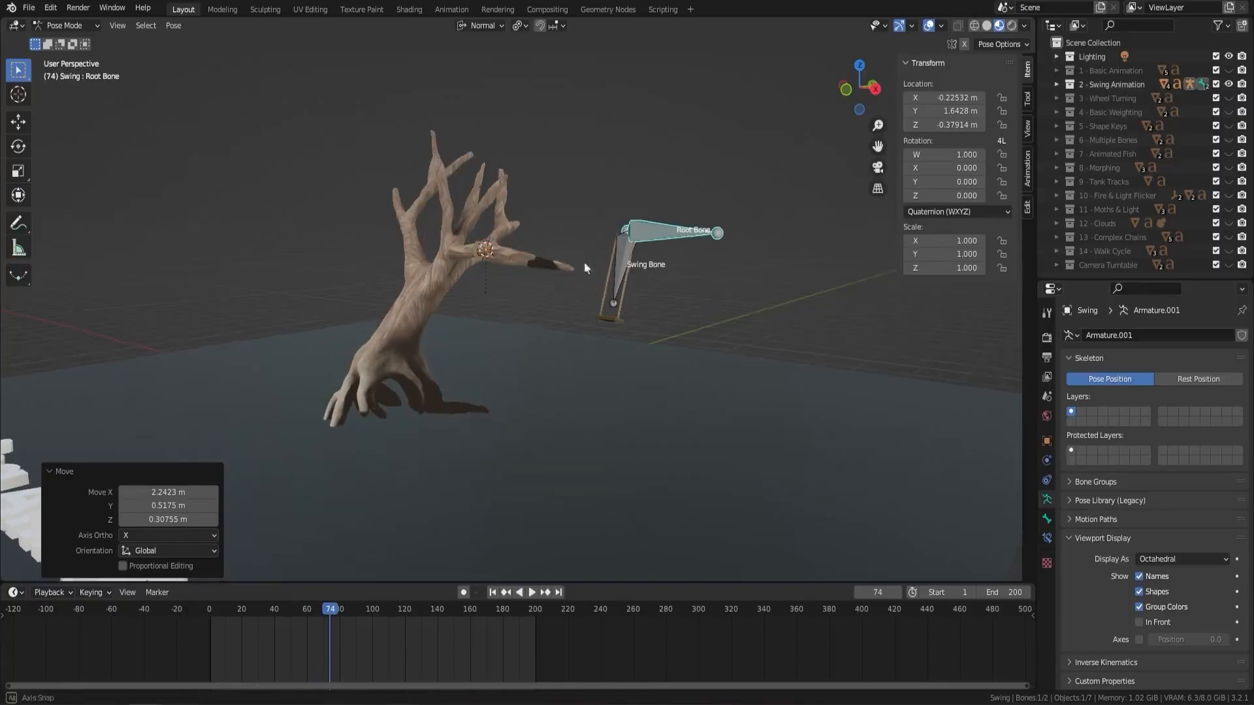
Clear the Root Bone's location so the swing returns to the branch
{"action": "middle_click_drag", "start_coordinate": [583, 261], "coordinate": [608, 279]}
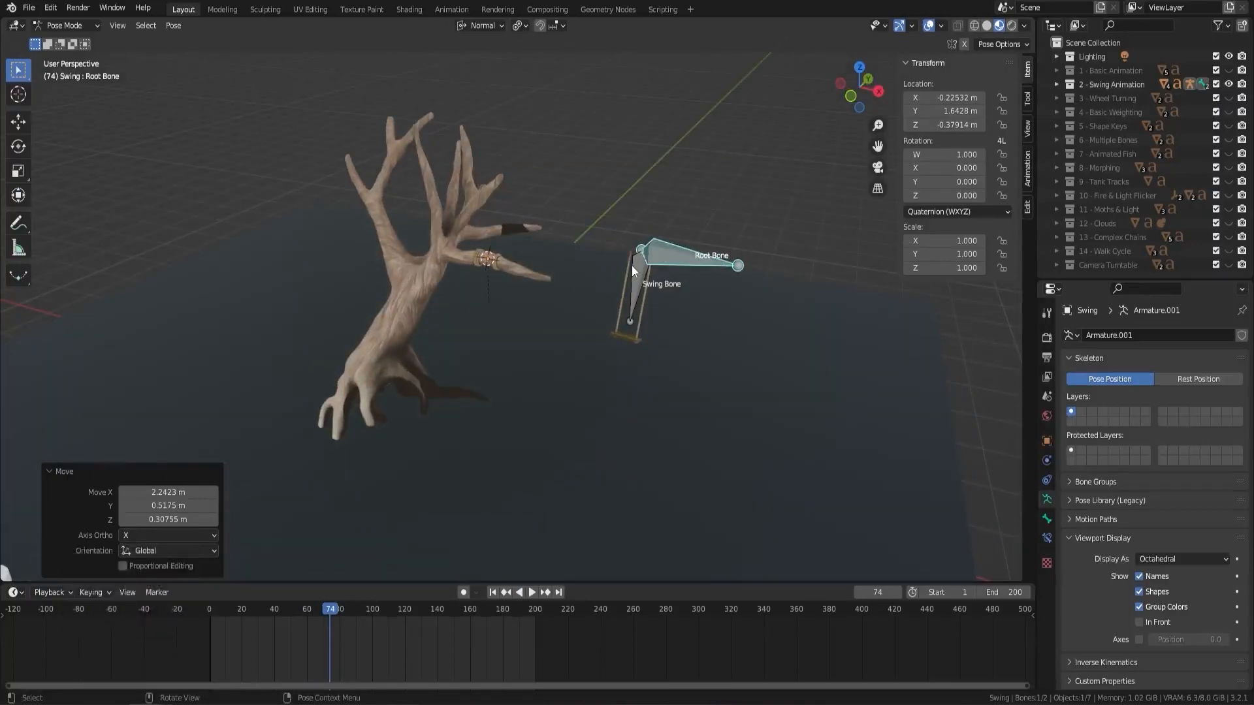
{"action": "key", "text": "alt+g"}
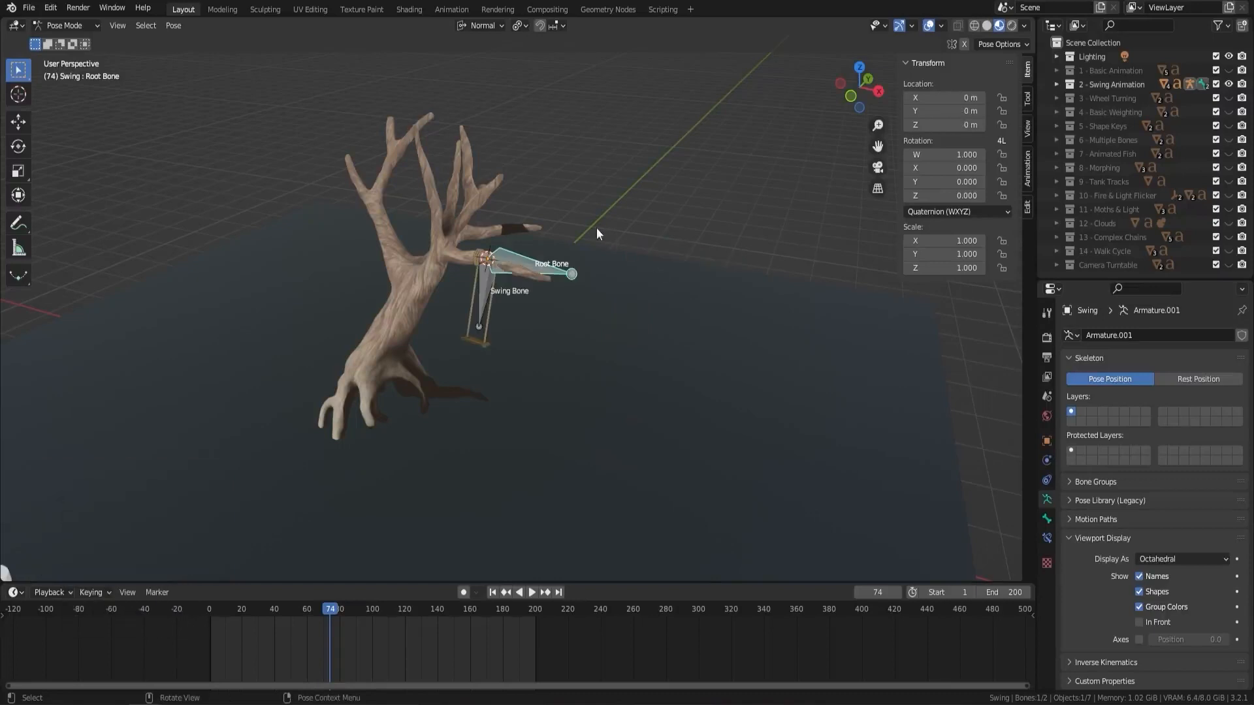
{"action": "middle_click_drag", "start_coordinate": [597, 318], "coordinate": [545, 263]}
{"action": "scroll", "coordinate": [545, 263], "scroll_direction": "up", "scroll_amount": 4}
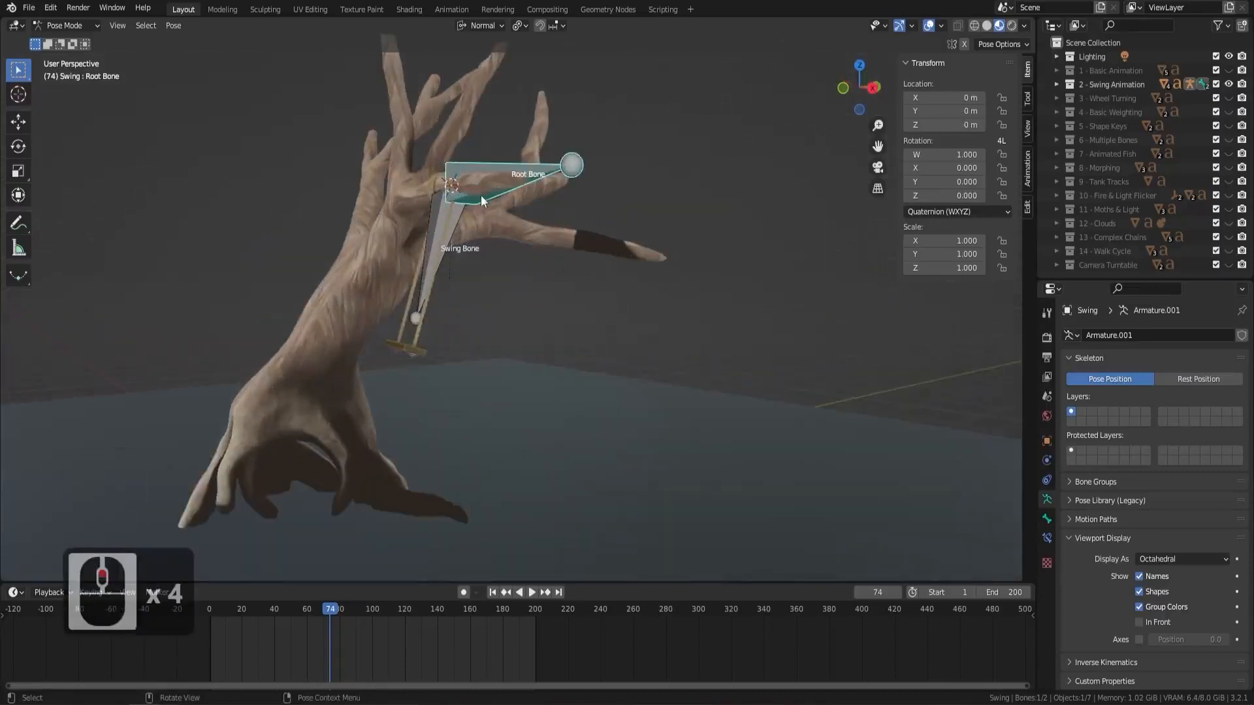
{"action": "middle_click_drag", "start_coordinate": [481, 199], "coordinate": [519, 209]}
{"action": "scroll", "coordinate": [611, 210], "scroll_direction": "down", "scroll_amount": 3}
{"action": "middle_click_drag", "start_coordinate": [611, 210], "coordinate": [640, 196]}
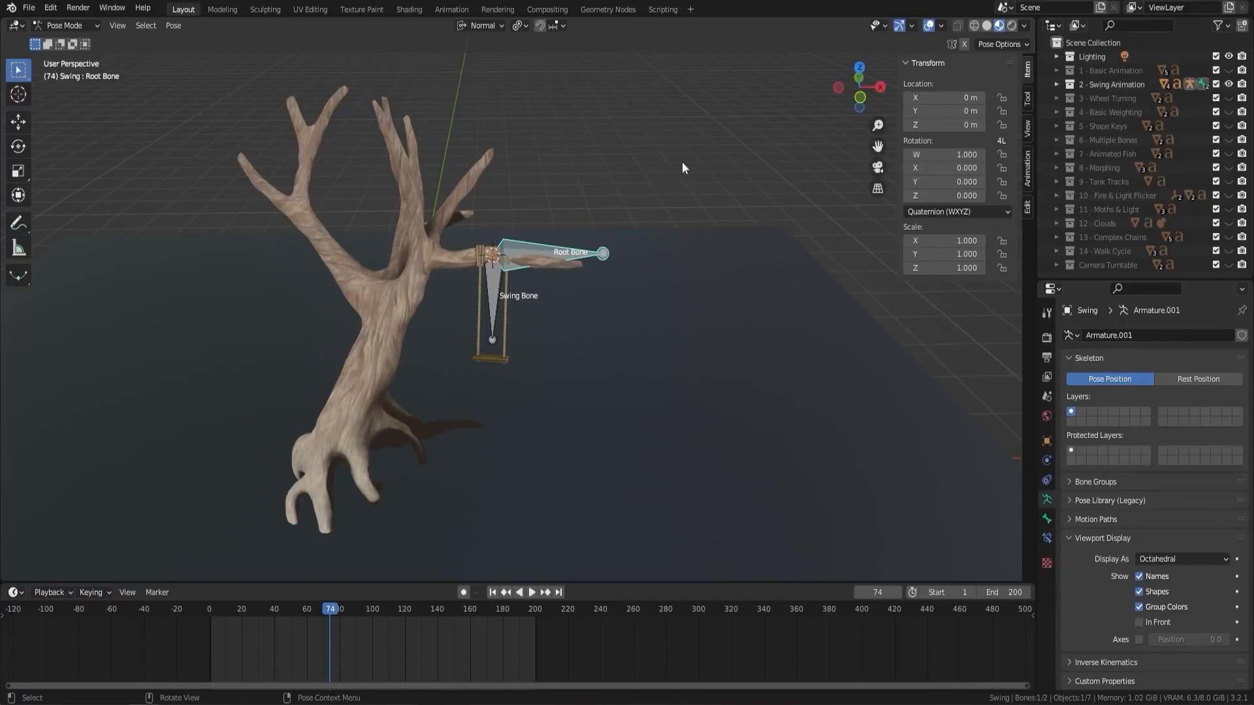
In Object Mode, hide the 2 - Swing Animation collection and show the 3 - Wheel Turning collection
{"action": "left_click", "coordinate": [63, 29]}
{"action": "left_click", "coordinate": [69, 38]}
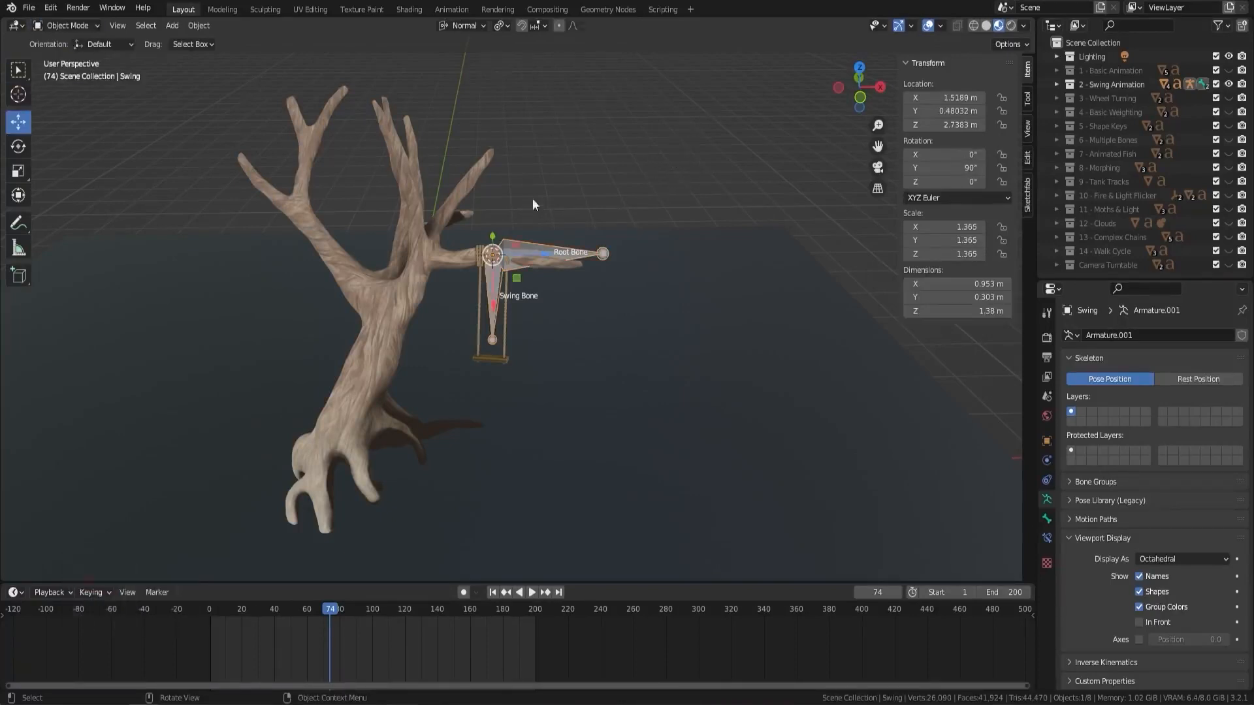
{"action": "left_click", "coordinate": [1229, 84]}
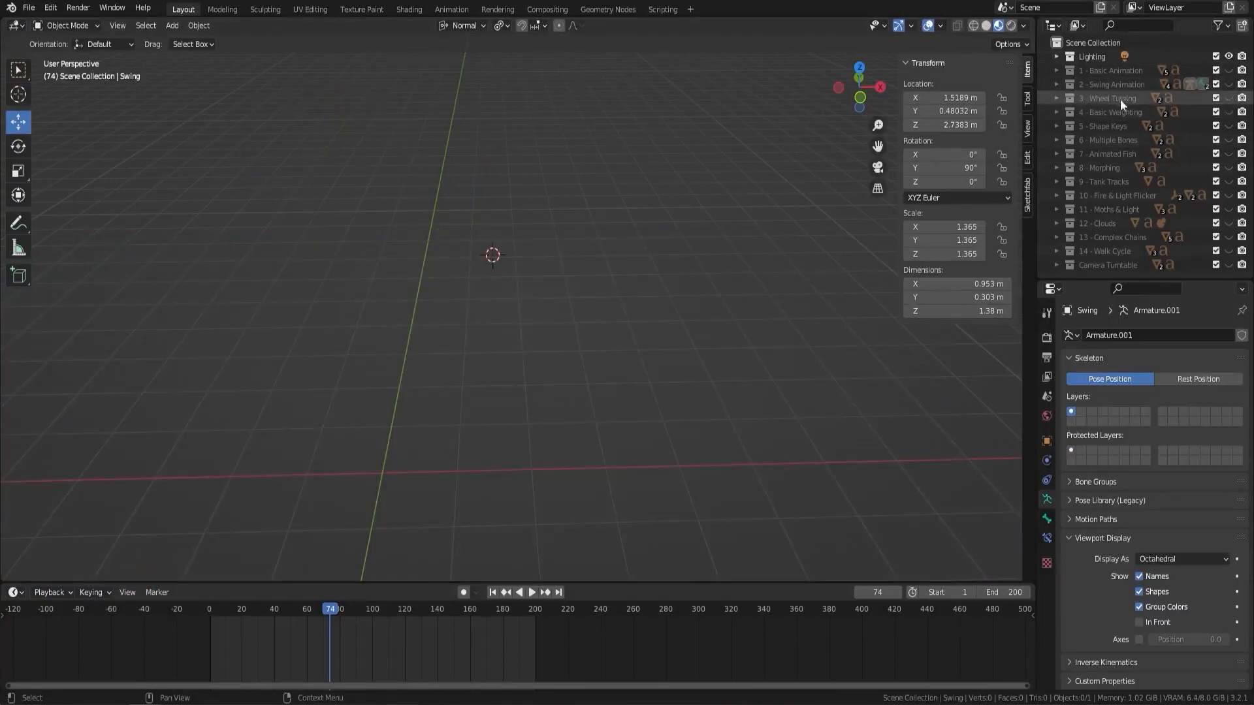
{"action": "left_click", "coordinate": [1229, 98]}
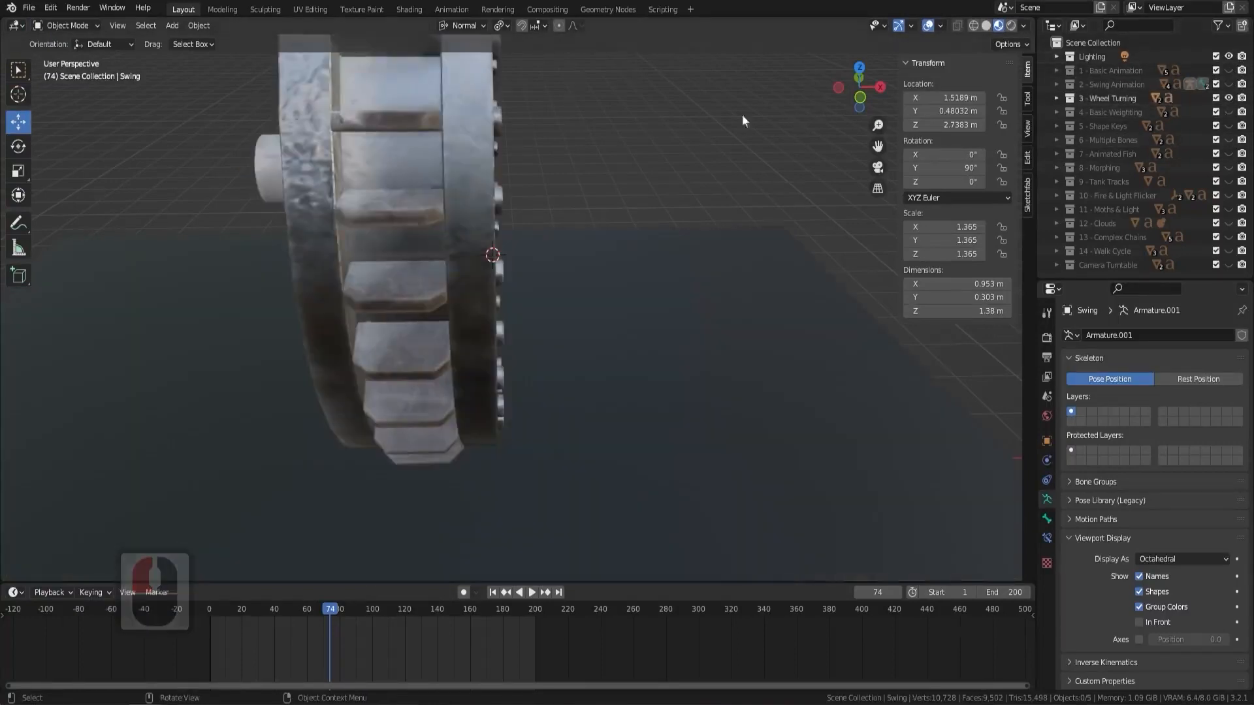
Bring the whole water wheel into view and move the timeline to frame 1
{"action": "middle_click_drag", "start_coordinate": [569, 239], "coordinate": [584, 287]}
{"action": "scroll", "coordinate": [461, 271], "scroll_direction": "down", "scroll_amount": 4}
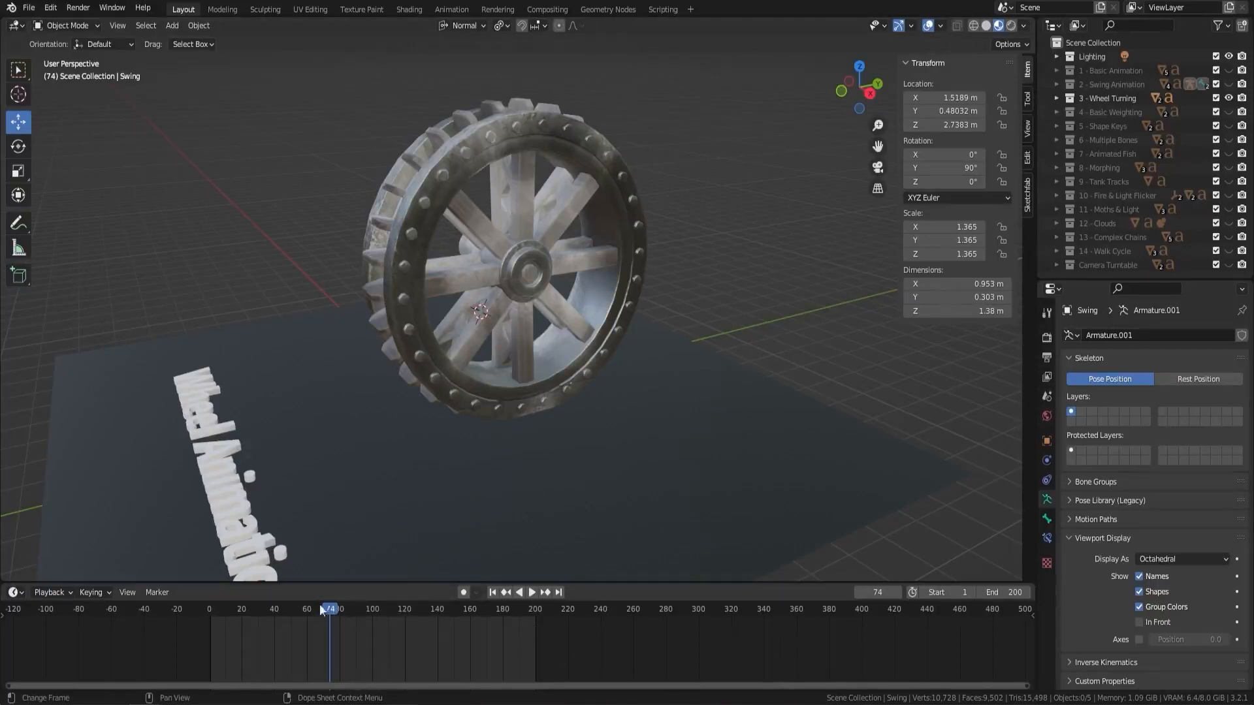
{"action": "key", "text": "space"}
{"action": "left_click_drag", "start_coordinate": [329, 609], "coordinate": [211, 619]}
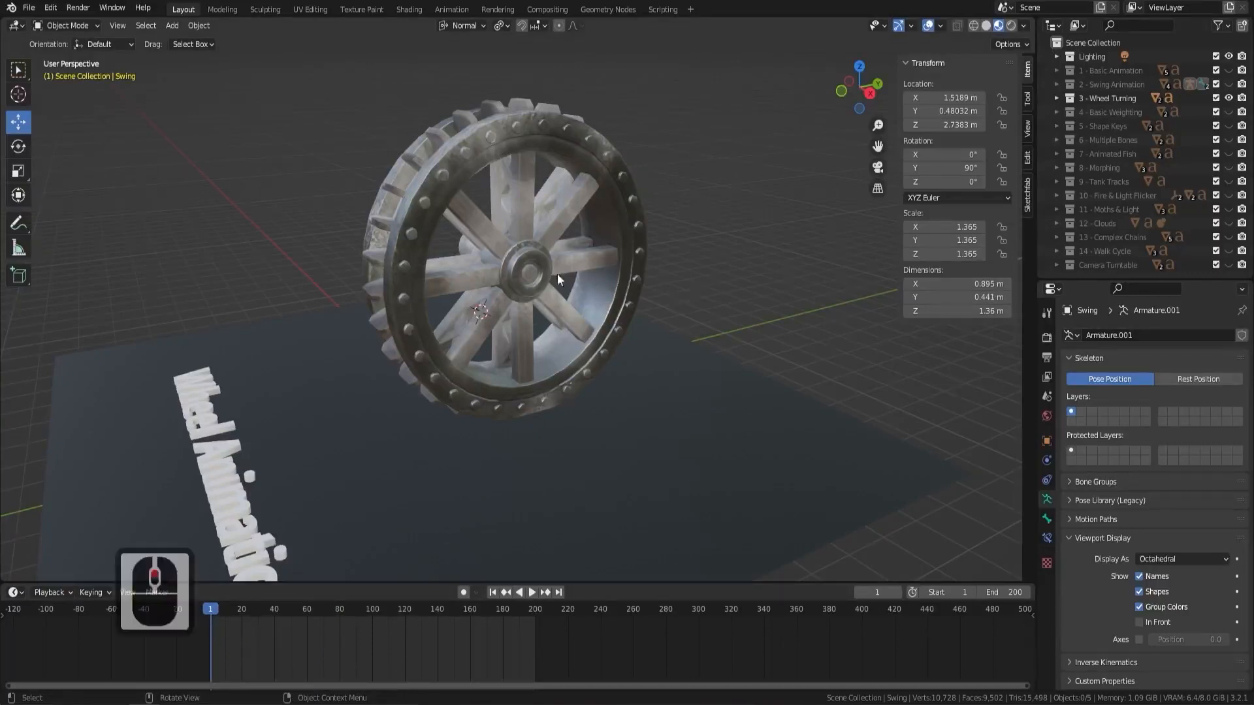
{"action": "middle_click_drag", "start_coordinate": [558, 273], "coordinate": [582, 71]}
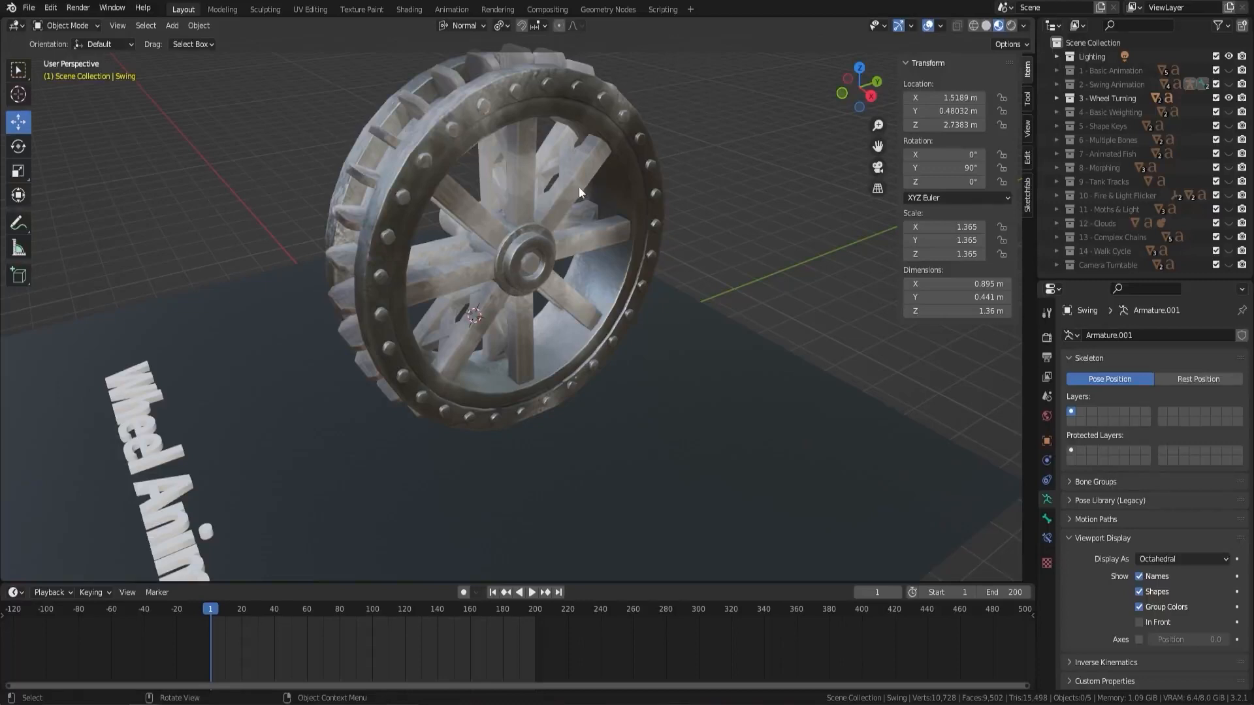
Snap the 3D cursor to the centre face of the water wheel's hub in Edit Mode and return to Object Mode
{"action": "scroll", "coordinate": [580, 191], "scroll_direction": "up", "scroll_amount": 3}
{"action": "middle_click_drag", "start_coordinate": [580, 191], "coordinate": [469, 156]}
{"action": "left_click", "coordinate": [606, 331]}
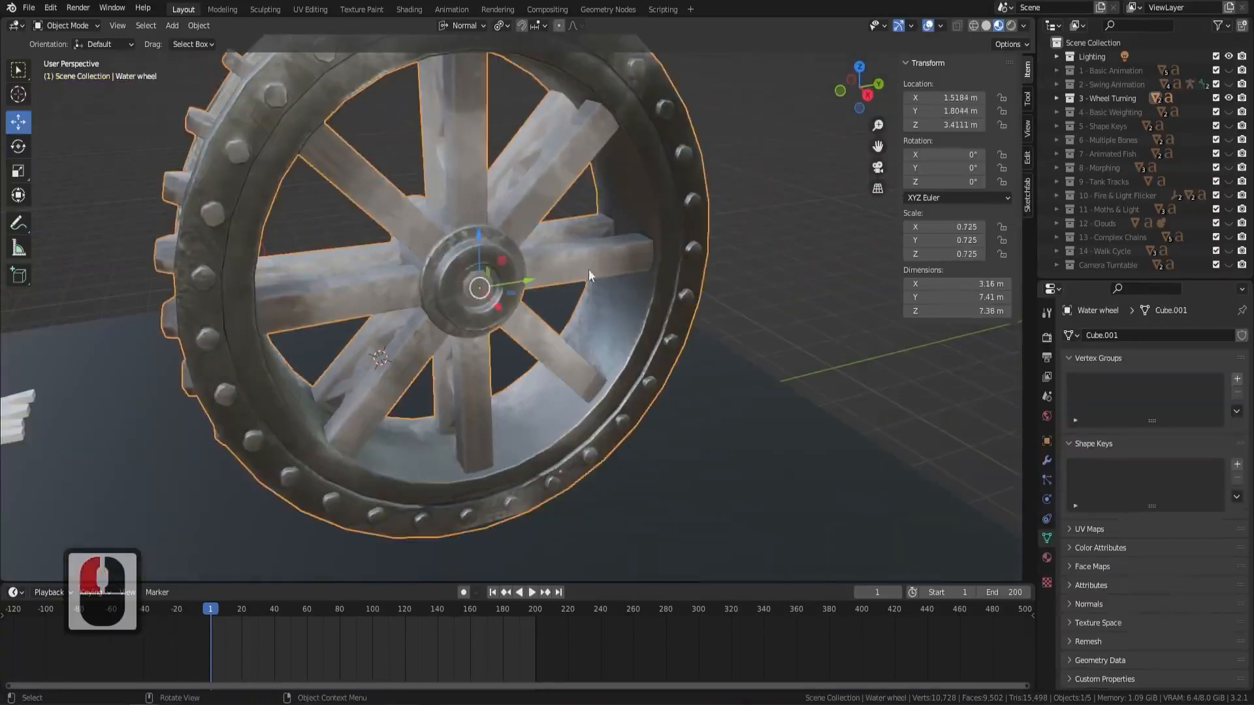
{"action": "key", "text": "Tab"}
{"action": "scroll", "coordinate": [514, 317], "scroll_direction": "up", "scroll_amount": 2}
{"action": "middle_click_drag", "start_coordinate": [492, 248], "coordinate": [484, 241]}
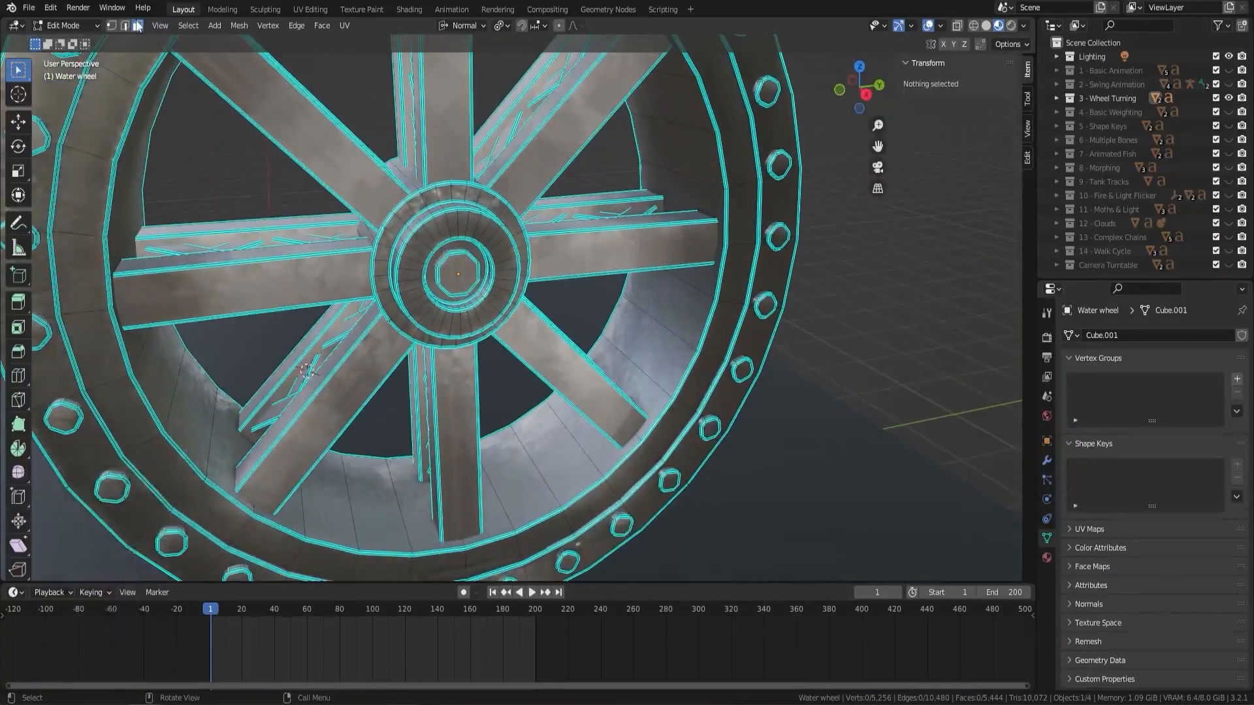
{"action": "double_click", "coordinate": [459, 274]}
{"action": "middle_click_drag", "start_coordinate": [610, 286], "coordinate": [351, 200]}
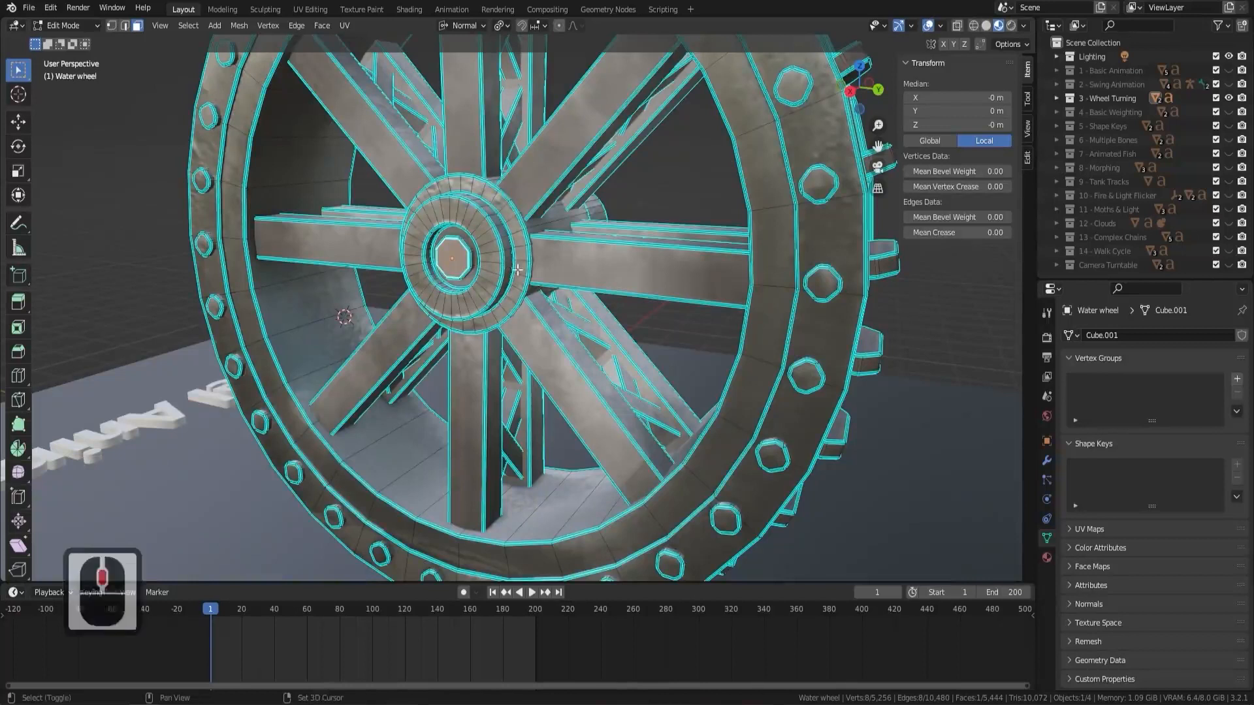
{"action": "key", "text": "shift+s"}
{"action": "left_click", "coordinate": [518, 354]}
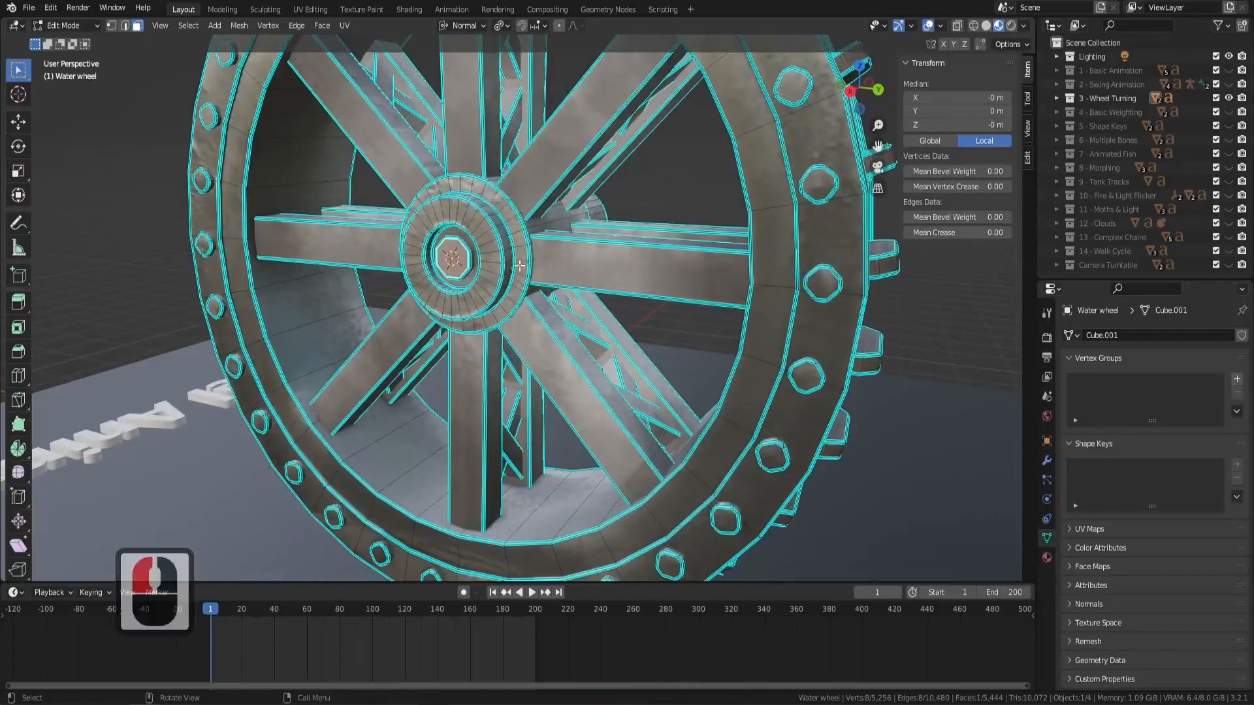
{"action": "key", "text": "Tab"}
Add an armature at the 3D cursor in the centre of the water wheel's hub
{"action": "scroll", "coordinate": [519, 265], "scroll_direction": "down", "scroll_amount": 4}
{"action": "middle_click_drag", "start_coordinate": [519, 265], "coordinate": [535, 311]}
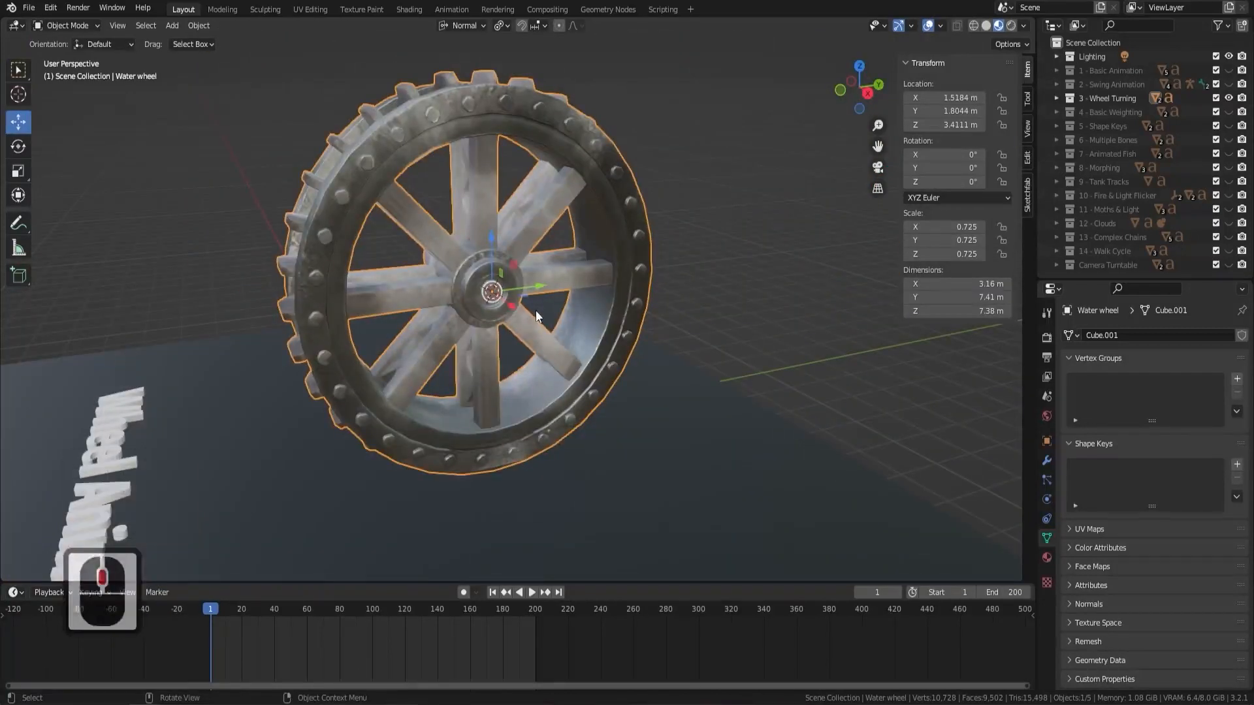
{"action": "key", "text": "shift+a"}
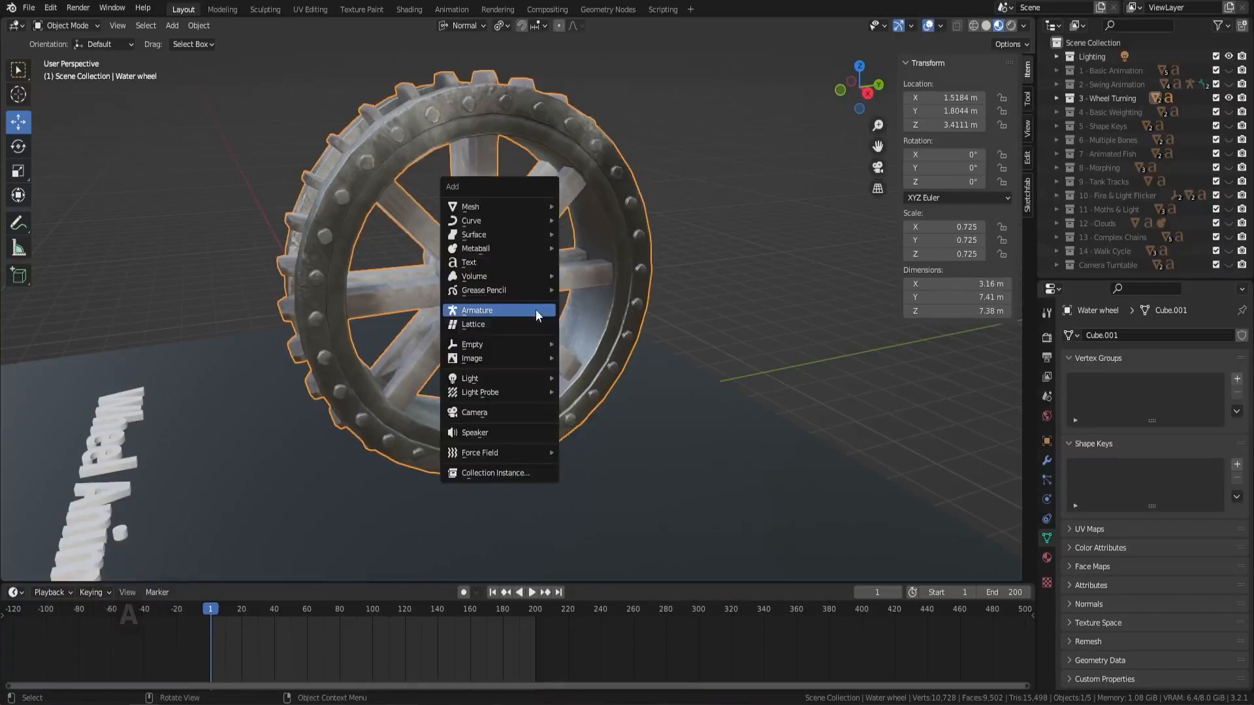
{"action": "left_click", "coordinate": [535, 310]}
{"action": "middle_click_drag", "start_coordinate": [535, 308], "coordinate": [511, 212]}
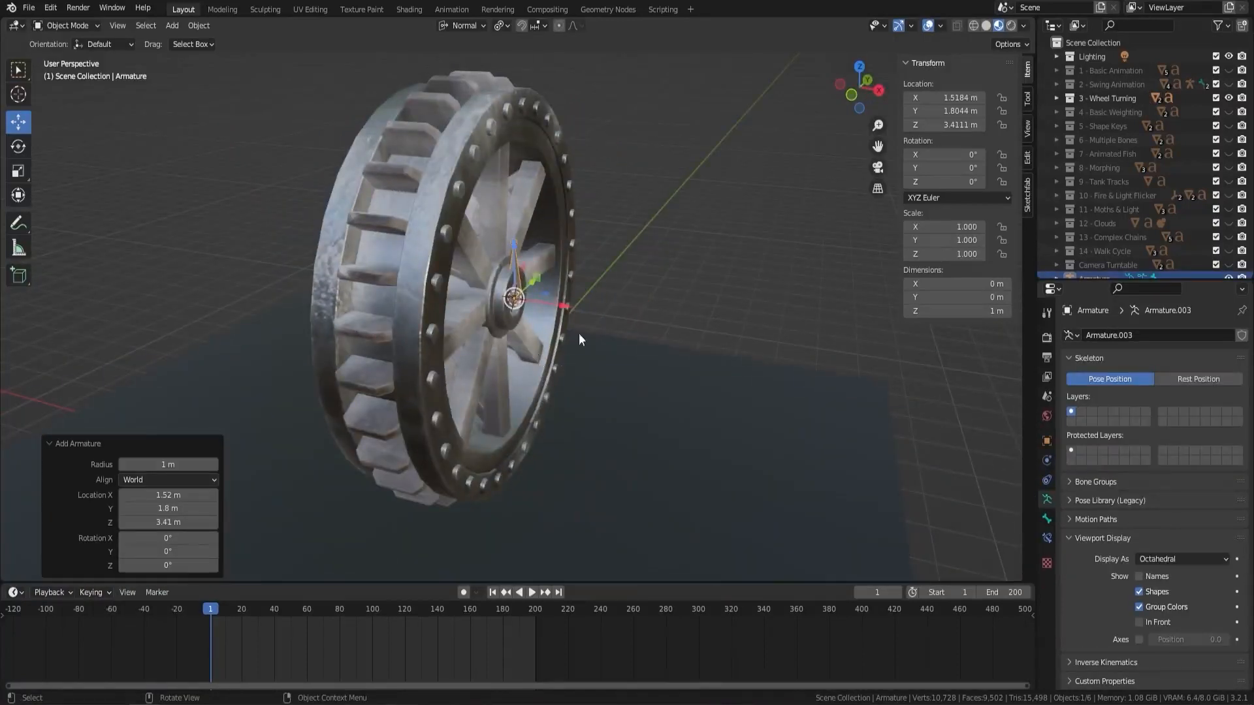
Scale the armature up by about 4.11 and rotate it 90° about the Y axis
{"action": "key", "text": "s"}
{"action": "left_click", "coordinate": [602, 340]}
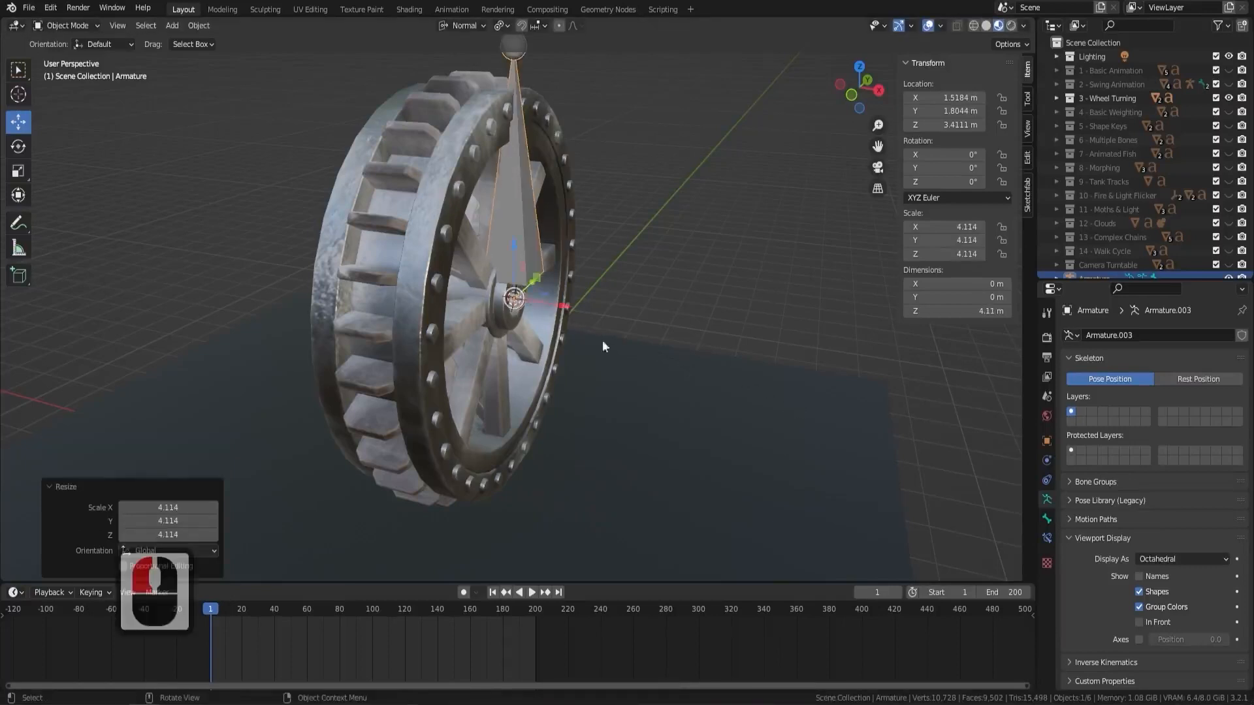
{"action": "middle_click_drag", "start_coordinate": [577, 261], "coordinate": [538, 181]}
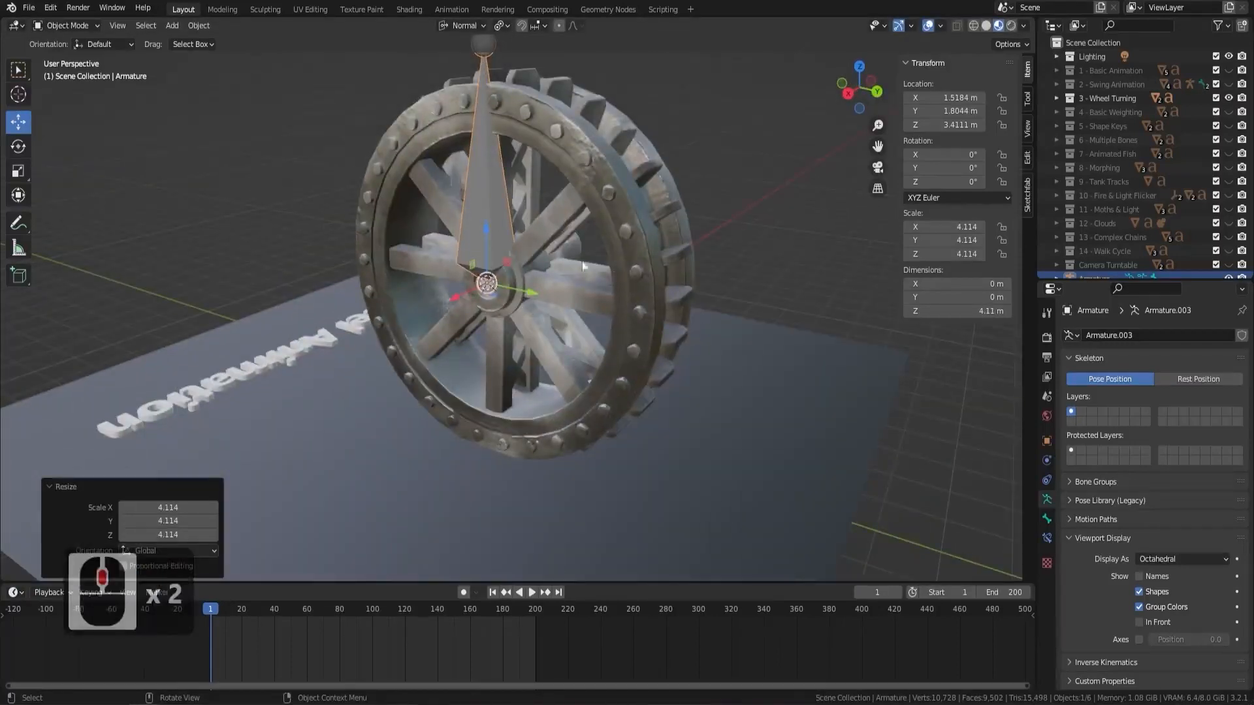
{"action": "key", "text": "r"}
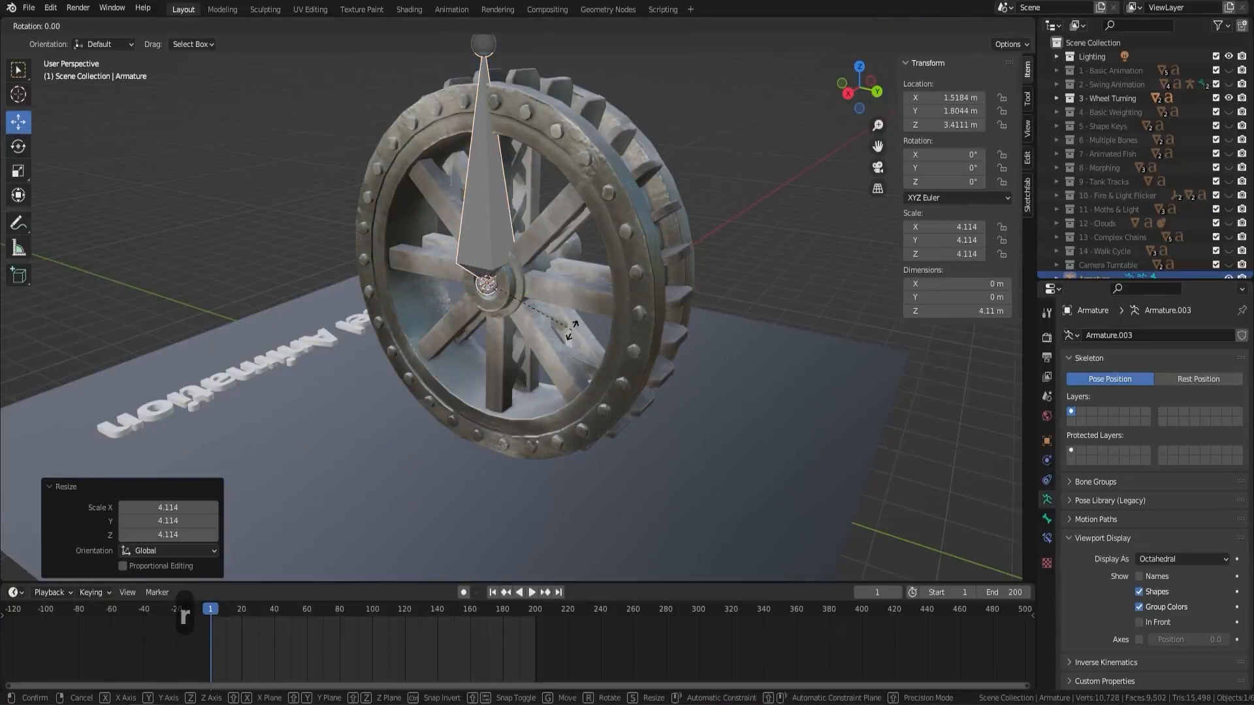
{"action": "type", "text": "xy90"}
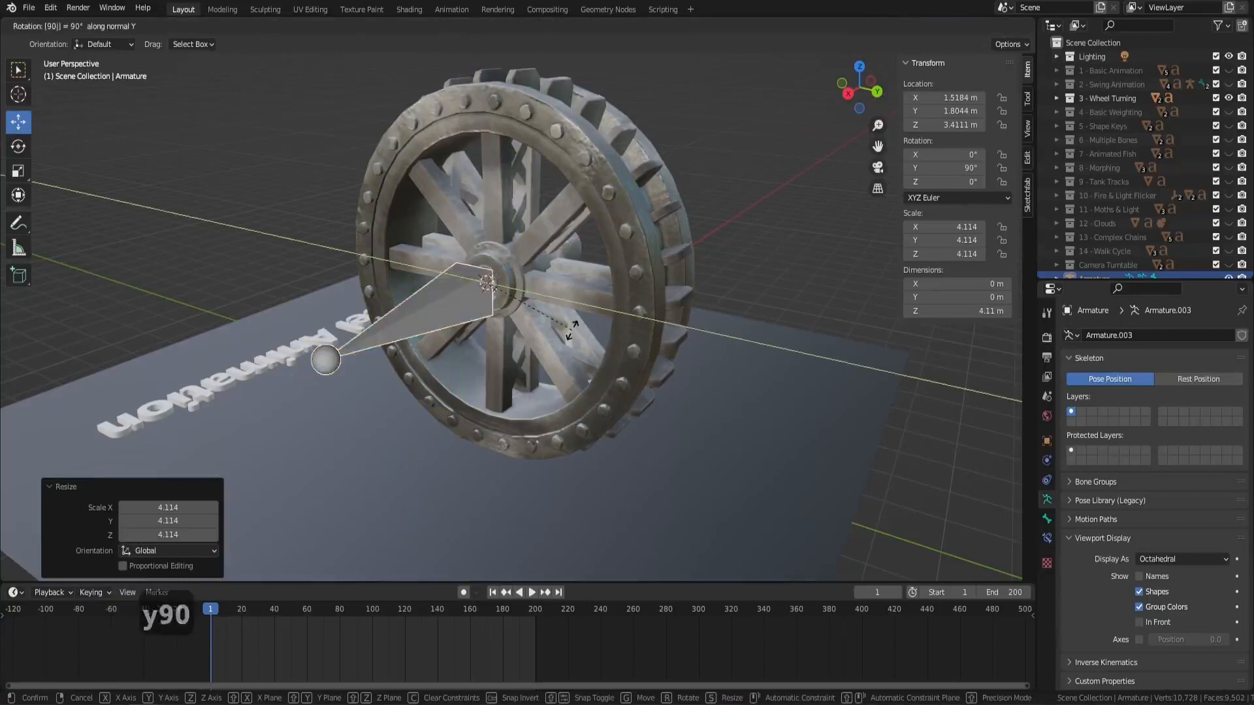
{"action": "key", "text": "Return"}
{"action": "middle_click_drag", "start_coordinate": [565, 244], "coordinate": [439, 326]}
{"action": "middle_click_drag", "start_coordinate": [592, 299], "coordinate": [502, 303], "text": "shift"}
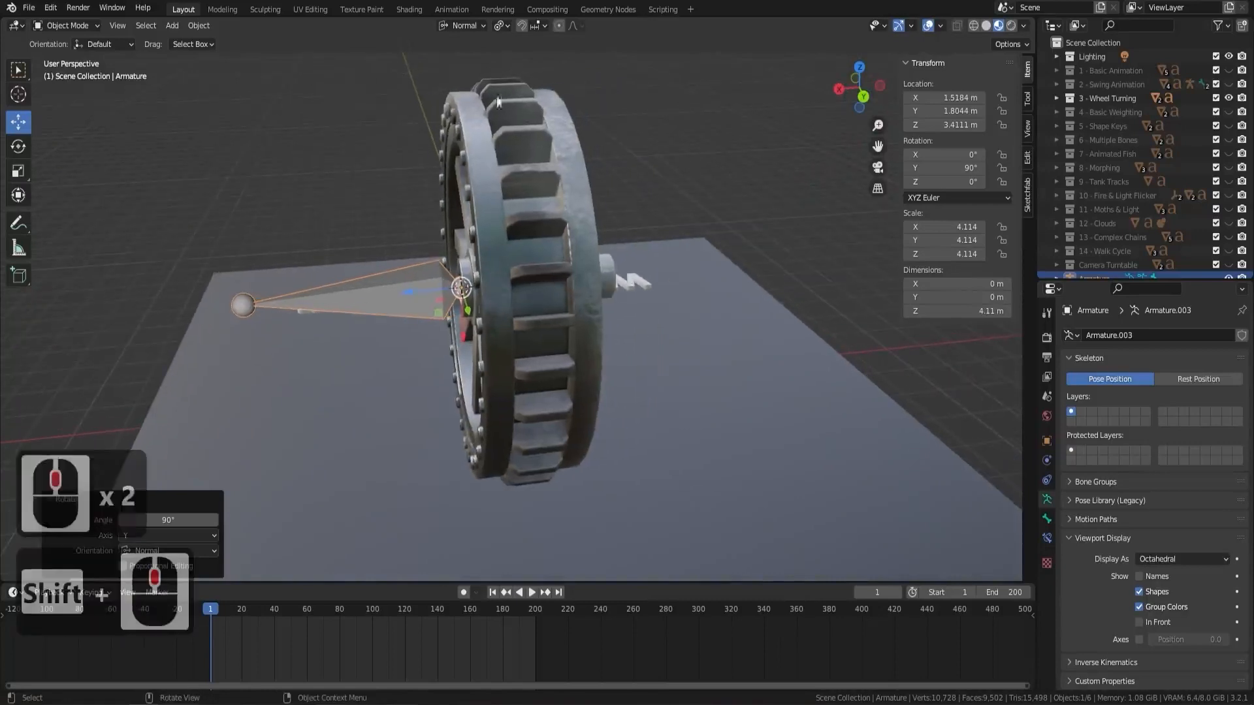
{"action": "middle_click_drag", "start_coordinate": [498, 101], "coordinate": [508, 328], "text": "shift"}
{"action": "type", "text": "r"}
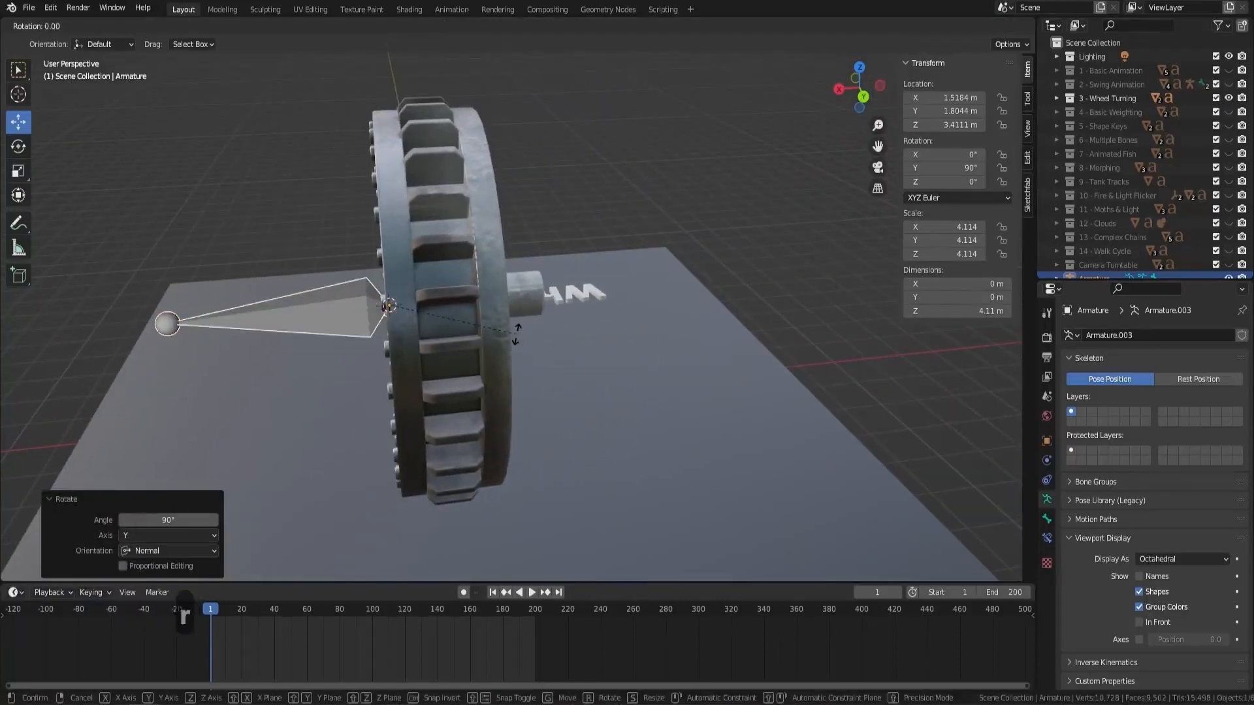
{"action": "type", "text": "z180"}
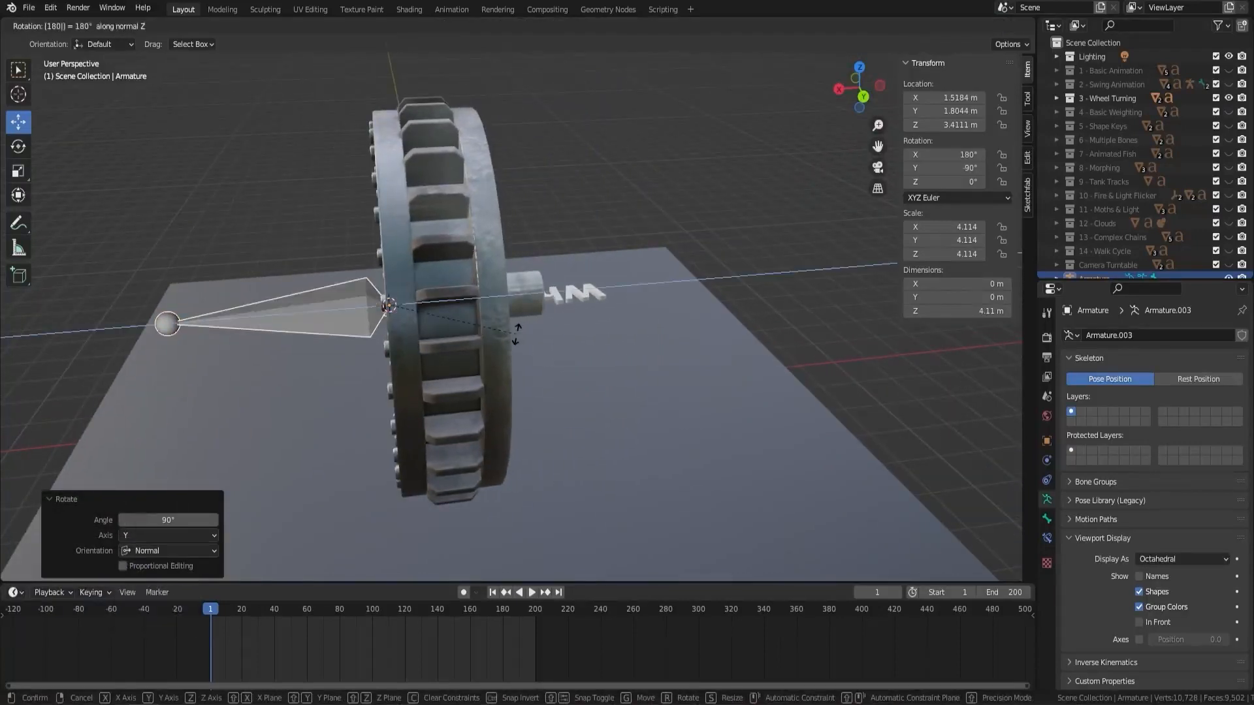
{"action": "key", "text": "Escape"}
{"action": "key", "text": "Escape"}
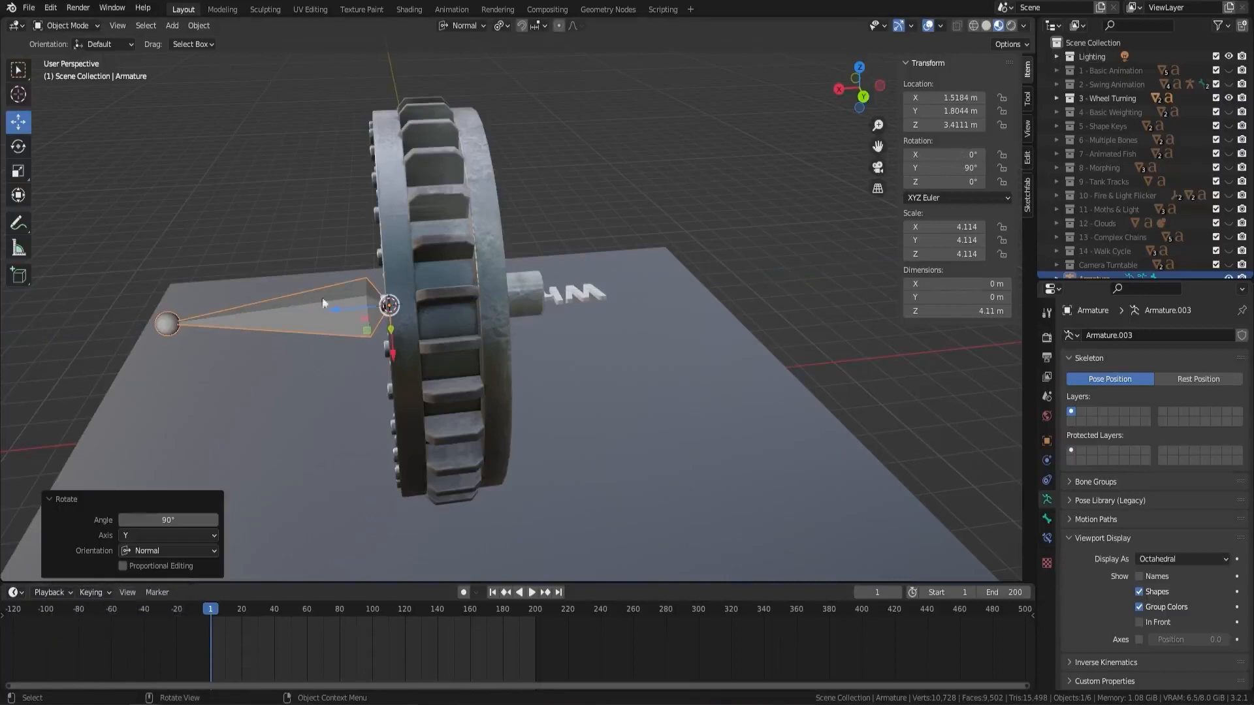
Set the transform orientation to Global and rotate the armature 180° about the Z axis
{"action": "left_click", "coordinate": [475, 23]}
{"action": "left_click", "coordinate": [460, 67]}
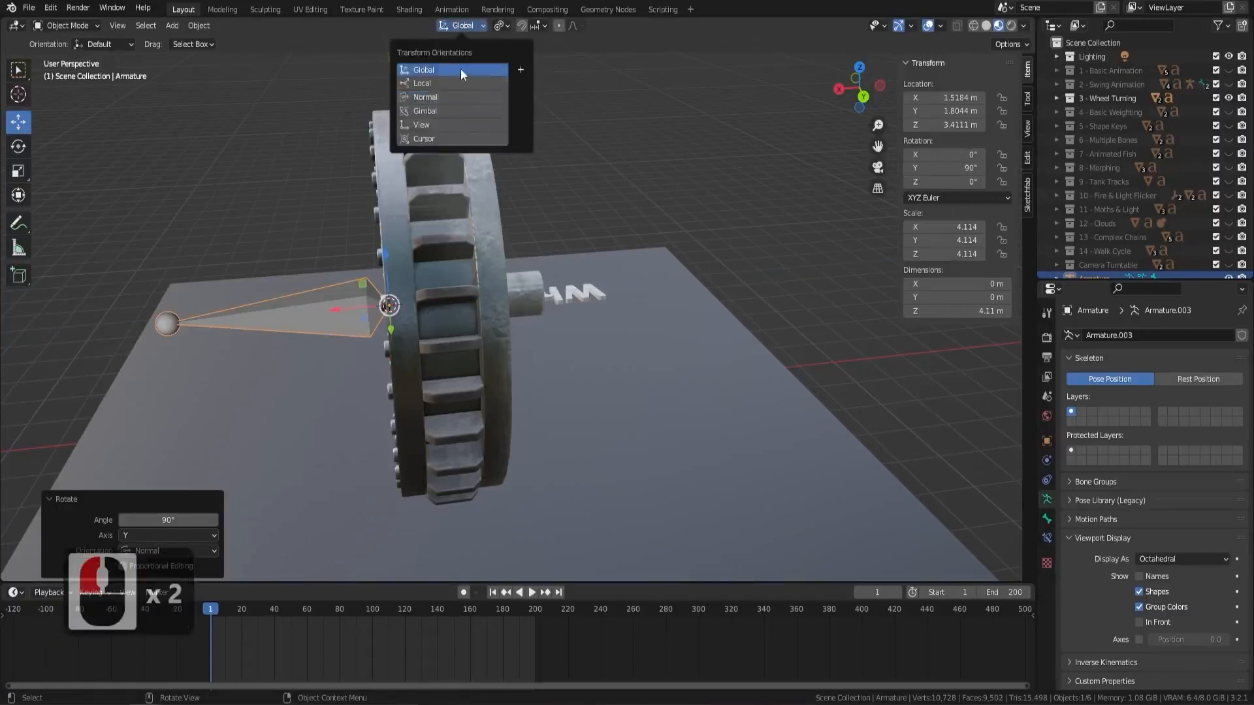
{"action": "key", "text": "r"}
{"action": "key", "text": "z"}
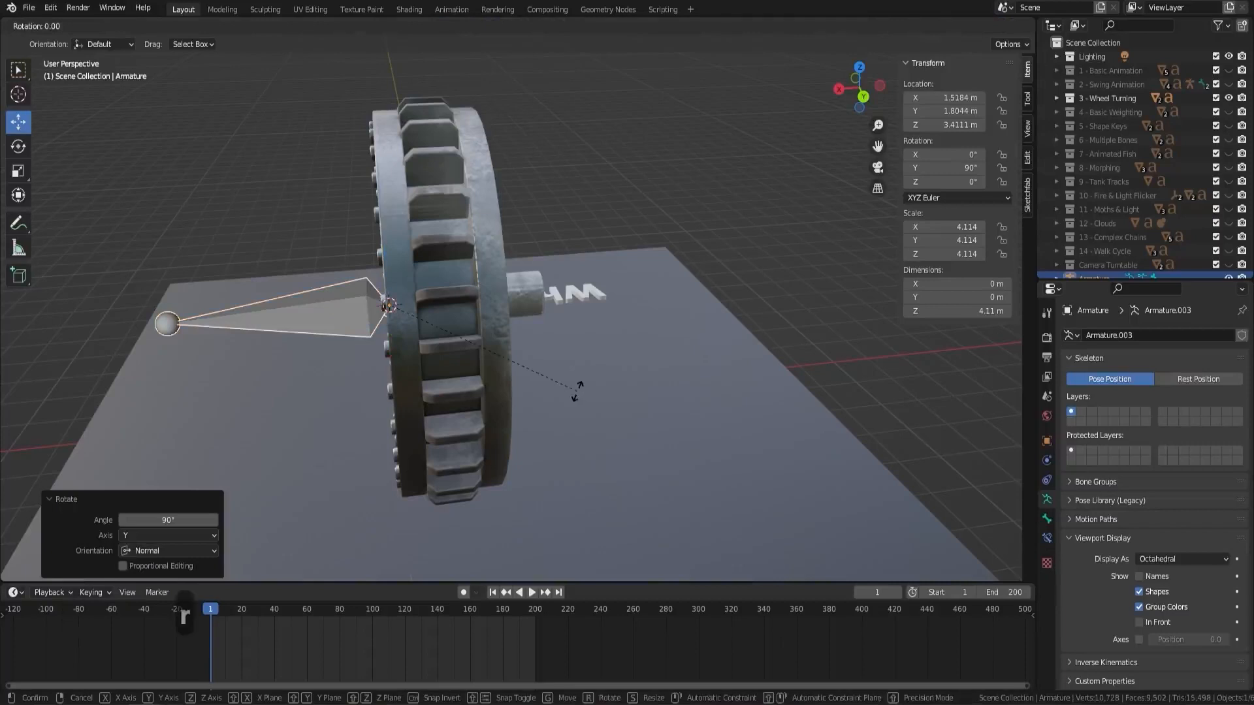
{"action": "key", "text": "1"}
{"action": "key", "text": "8"}
{"action": "key", "text": "0"}
{"action": "key", "text": "Return"}
Slide the armature along the X axis to about 0.53 m and scale it up by about 1.18
{"action": "middle_click_drag", "start_coordinate": [668, 281], "coordinate": [625, 355]}
{"action": "middle_click_drag", "start_coordinate": [377, 262], "coordinate": [320, 230], "text": "shift"}
{"action": "left_click_drag", "start_coordinate": [303, 232], "coordinate": [353, 251]}
{"action": "key", "text": "s"}
{"action": "left_click", "coordinate": [653, 378]}
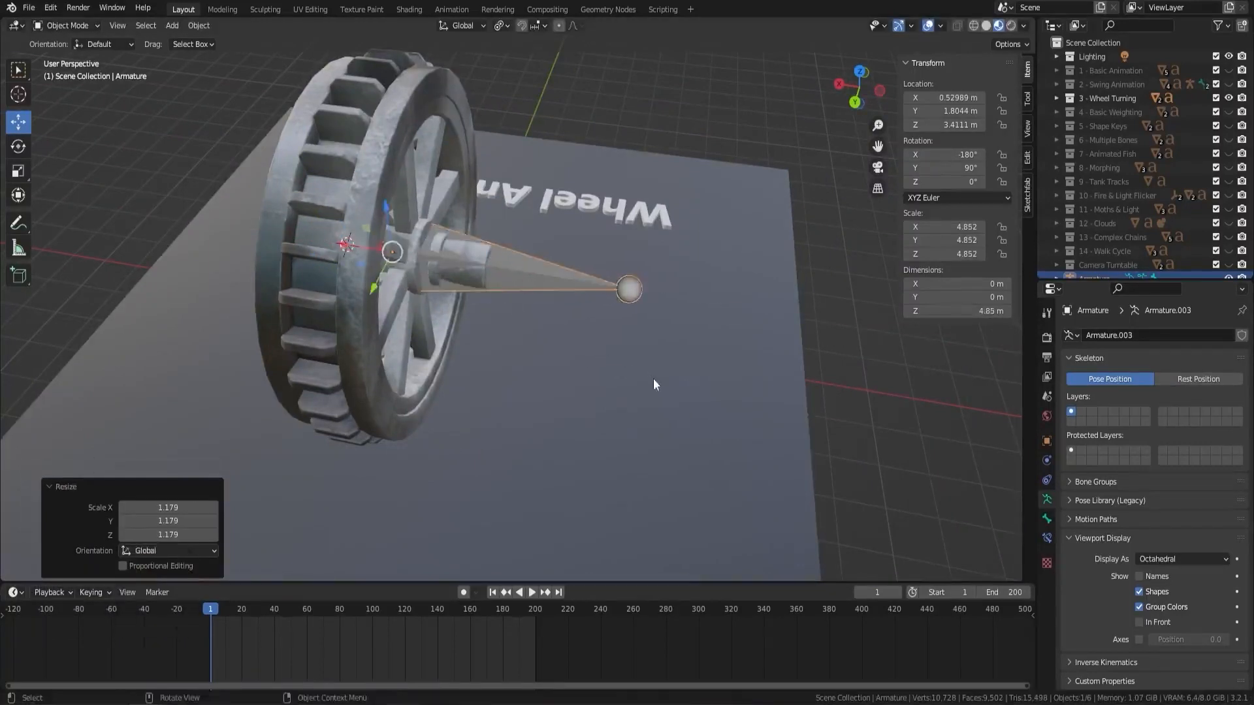
In Edit Mode, add a second bone at the 3D cursor in the wheel's hub and scale it up by about 1.66
{"action": "middle_click_drag", "start_coordinate": [653, 378], "coordinate": [519, 325]}
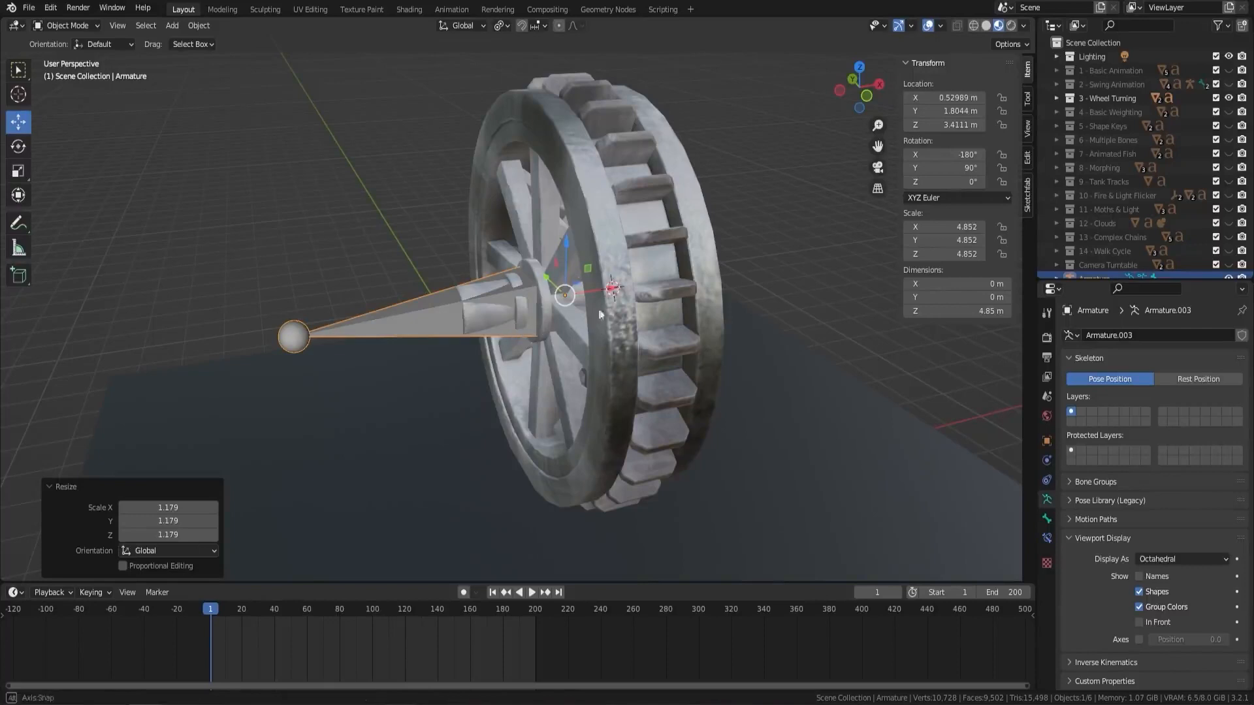
{"action": "middle_click_drag", "start_coordinate": [514, 327], "coordinate": [510, 352]}
{"action": "key", "text": "Tab"}
{"action": "middle_click_drag", "start_coordinate": [509, 351], "coordinate": [520, 350]}
{"action": "key", "text": "shift+a"}
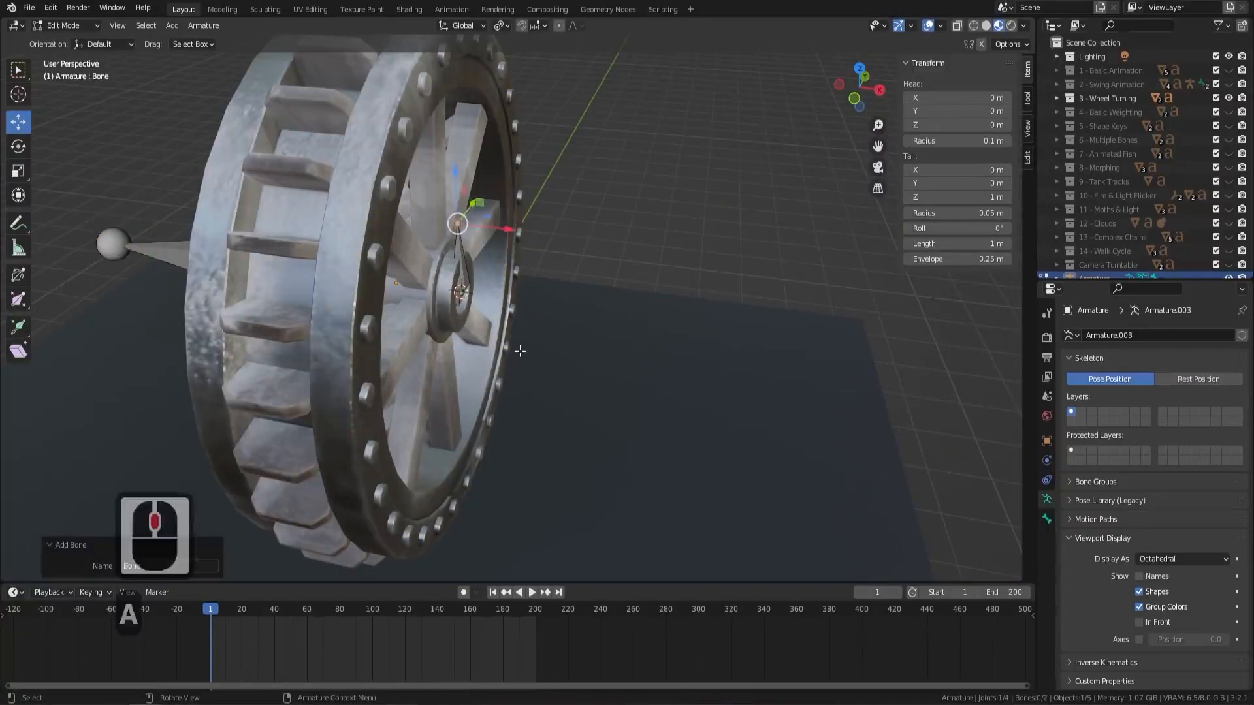
{"action": "left_click", "coordinate": [469, 267]}
{"action": "key", "text": "s"}
{"action": "left_click", "coordinate": [756, 356]}
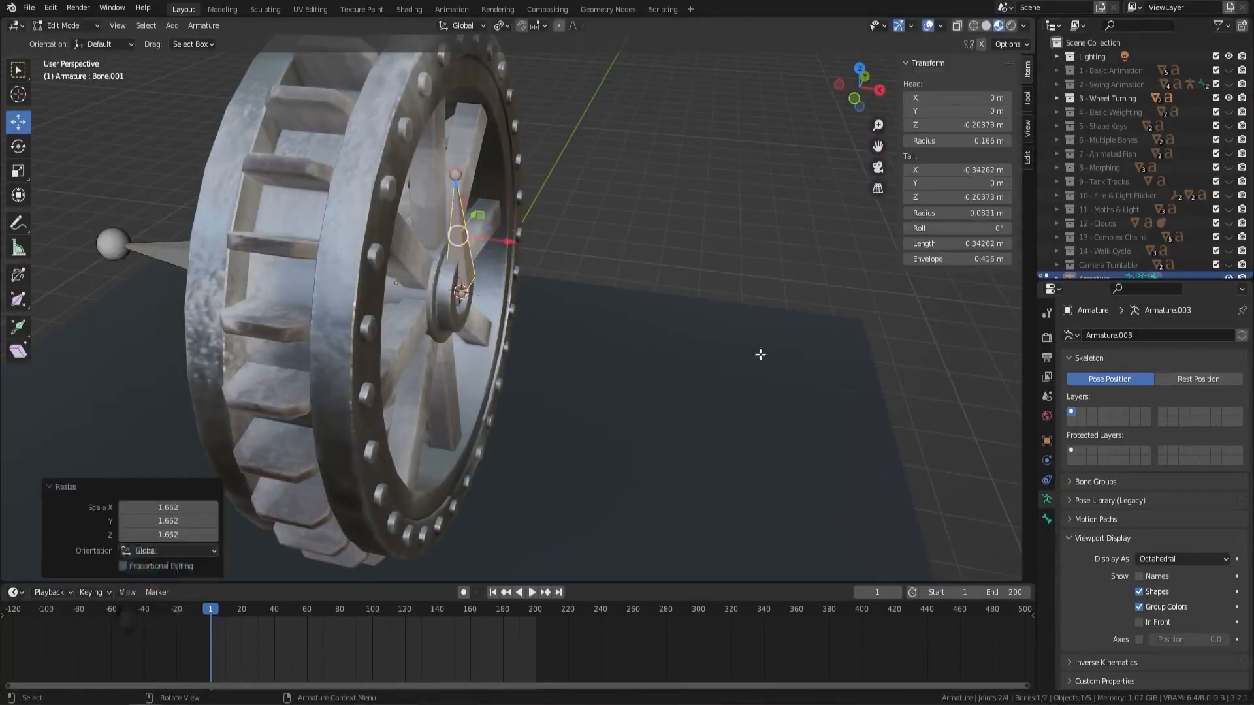
Rotate the new bone 90° about the Y axis, slide it slightly along X into the hub, and return to Object Mode
{"action": "type", "text": "ry"}
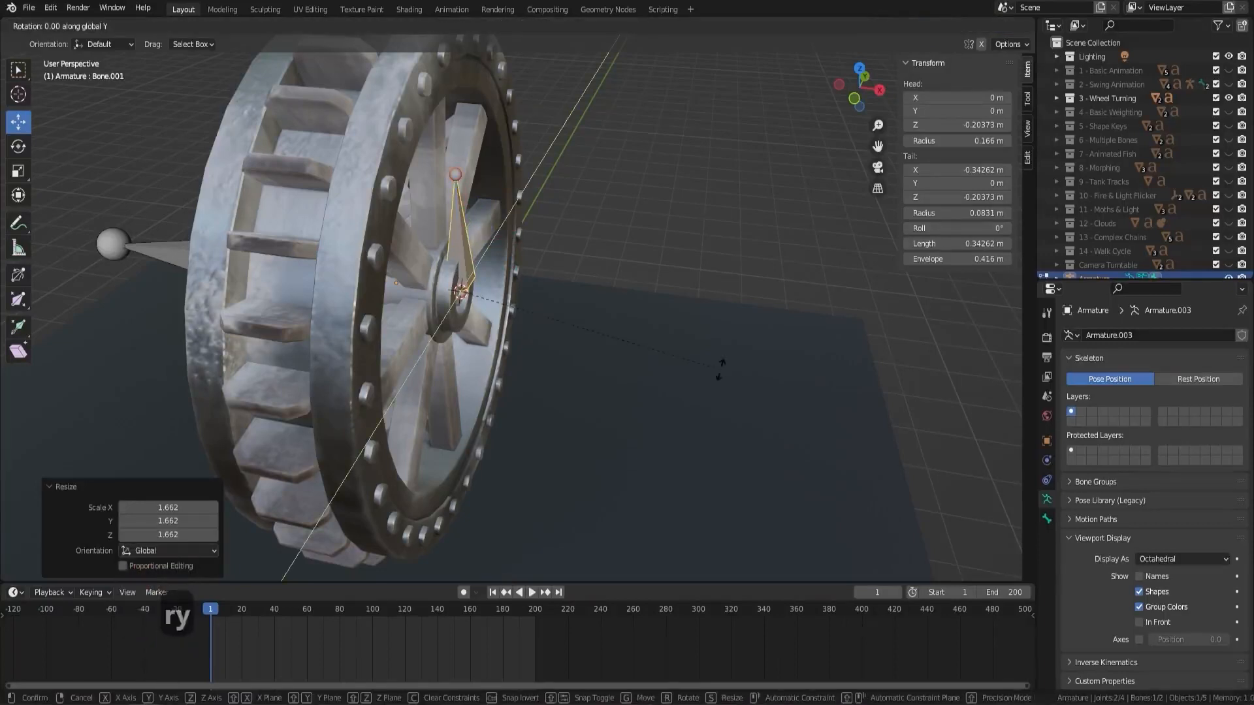
{"action": "type", "text": "90"}
{"action": "key", "text": "Return"}
{"action": "scroll", "coordinate": [544, 348], "scroll_direction": "up", "scroll_amount": 3}
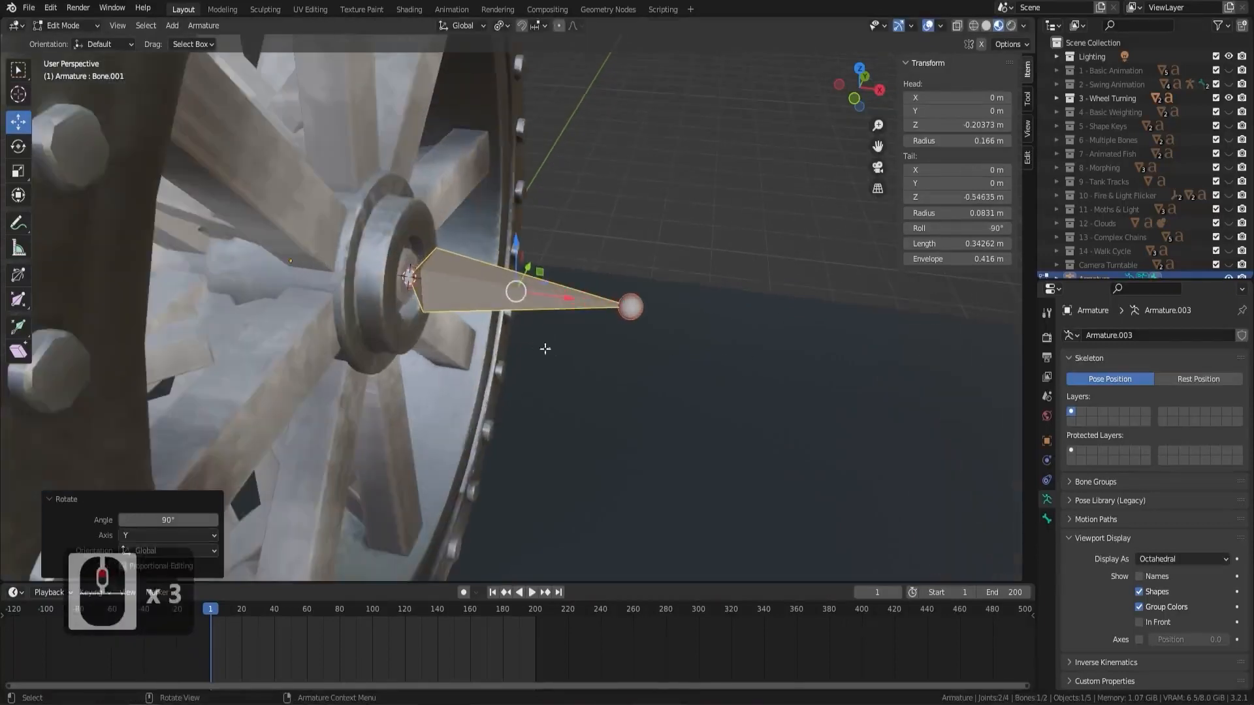
{"action": "left_click_drag", "start_coordinate": [570, 298], "coordinate": [541, 296]}
{"action": "scroll", "coordinate": [556, 299], "scroll_direction": "down", "scroll_amount": 3}
{"action": "middle_click_drag", "start_coordinate": [556, 299], "coordinate": [505, 340]}
{"action": "key", "text": "Tab"}
Apply all transforms to the water wheel and set its origin to geometry
{"action": "middle_click_drag", "start_coordinate": [518, 198], "coordinate": [485, 273], "text": "shift"}
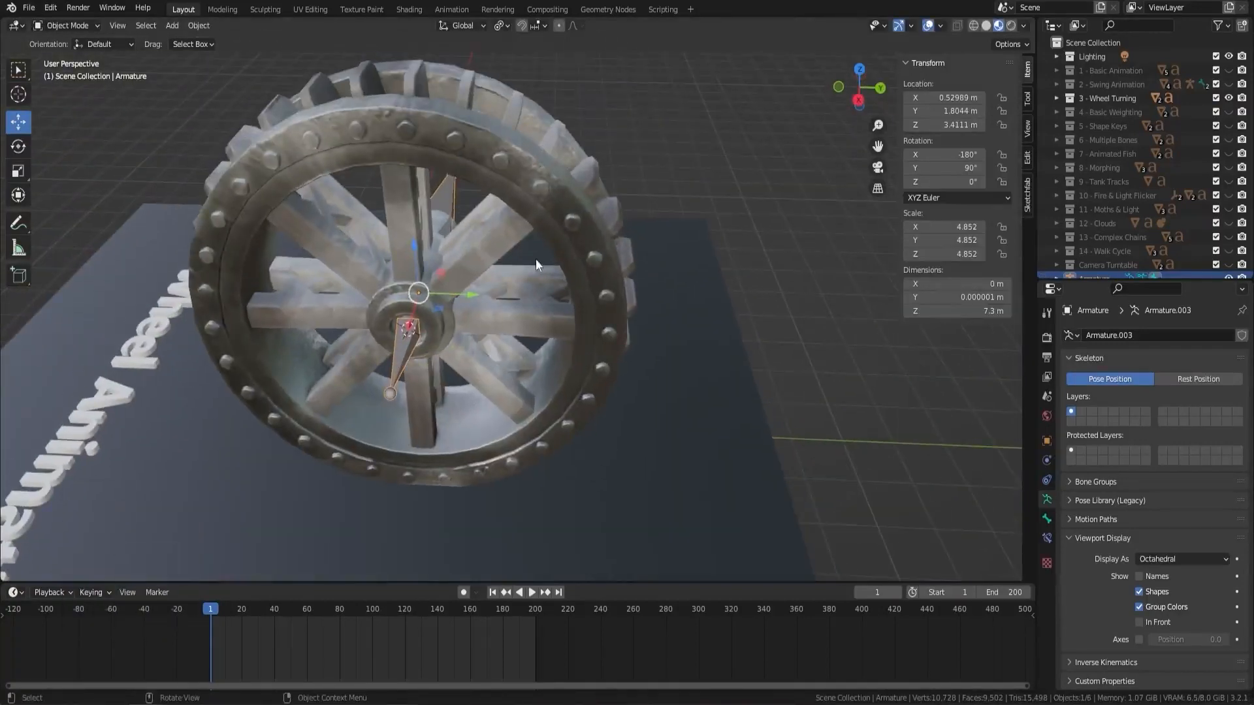
{"action": "left_click", "coordinate": [556, 223]}
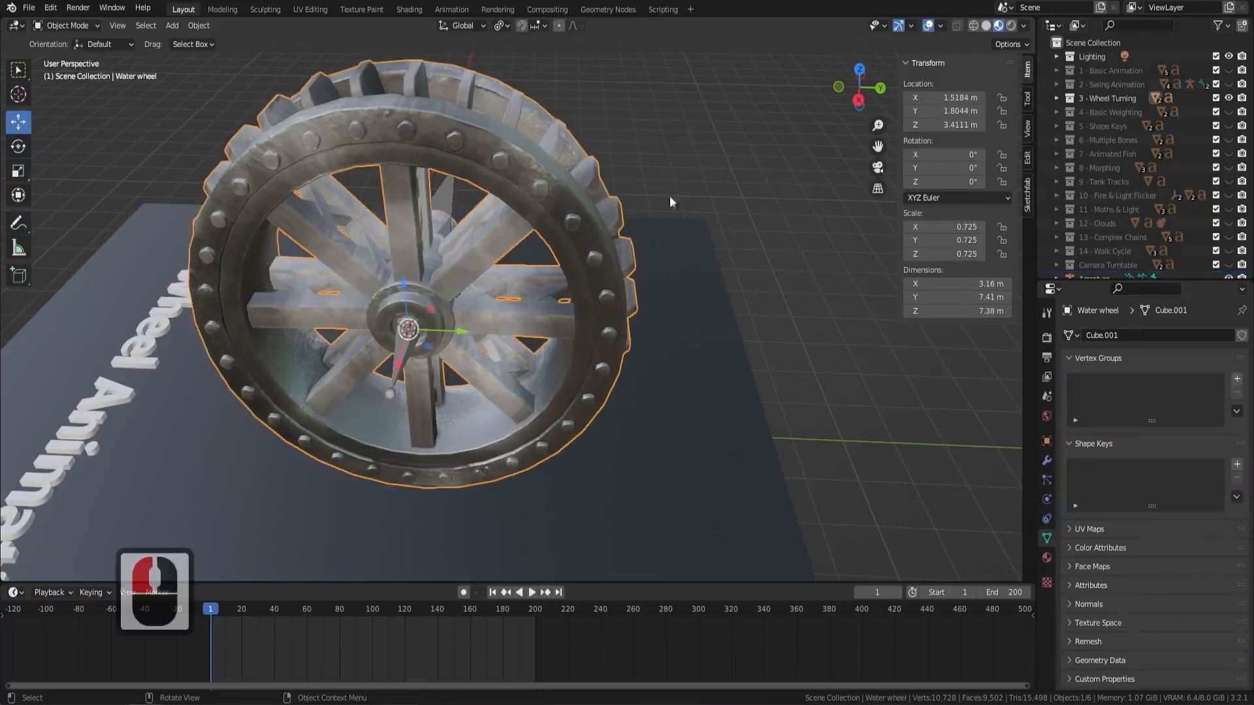
{"action": "left_click", "coordinate": [521, 144]}
{"action": "key", "text": "ctrl+a"}
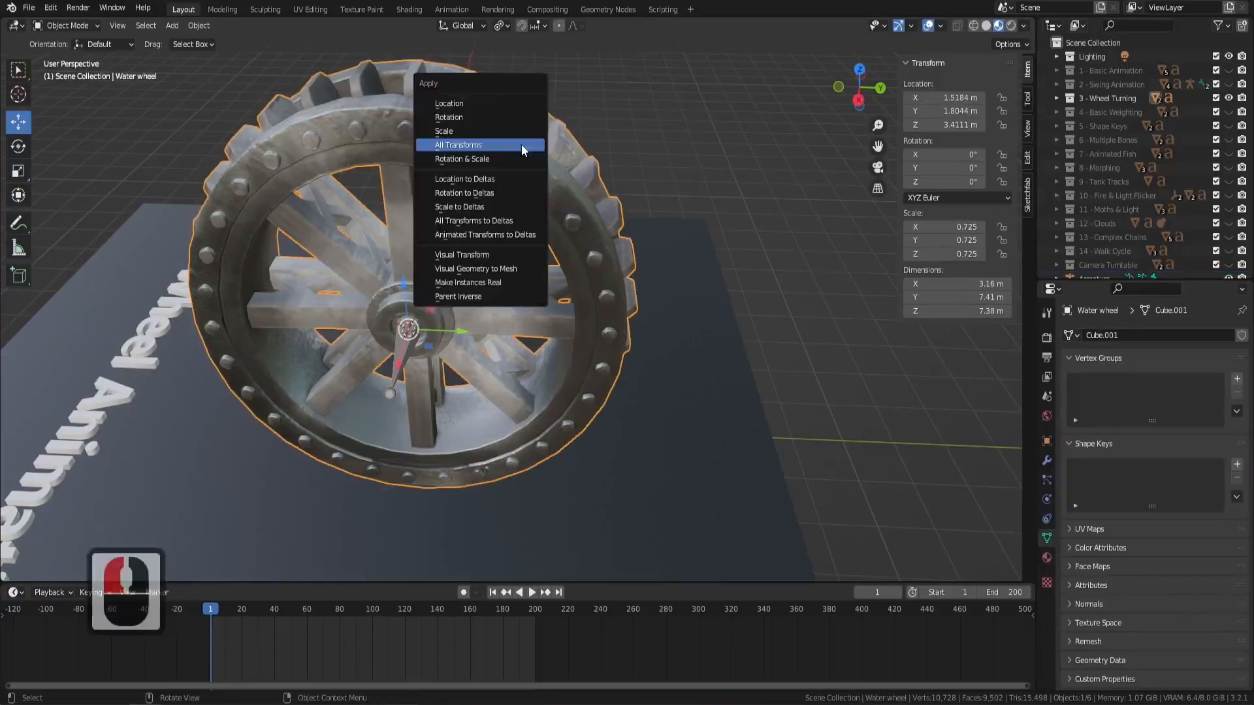
{"action": "left_click", "coordinate": [521, 144]}
{"action": "right_click", "coordinate": [523, 150]}
{"action": "left_click", "coordinate": [650, 164]}
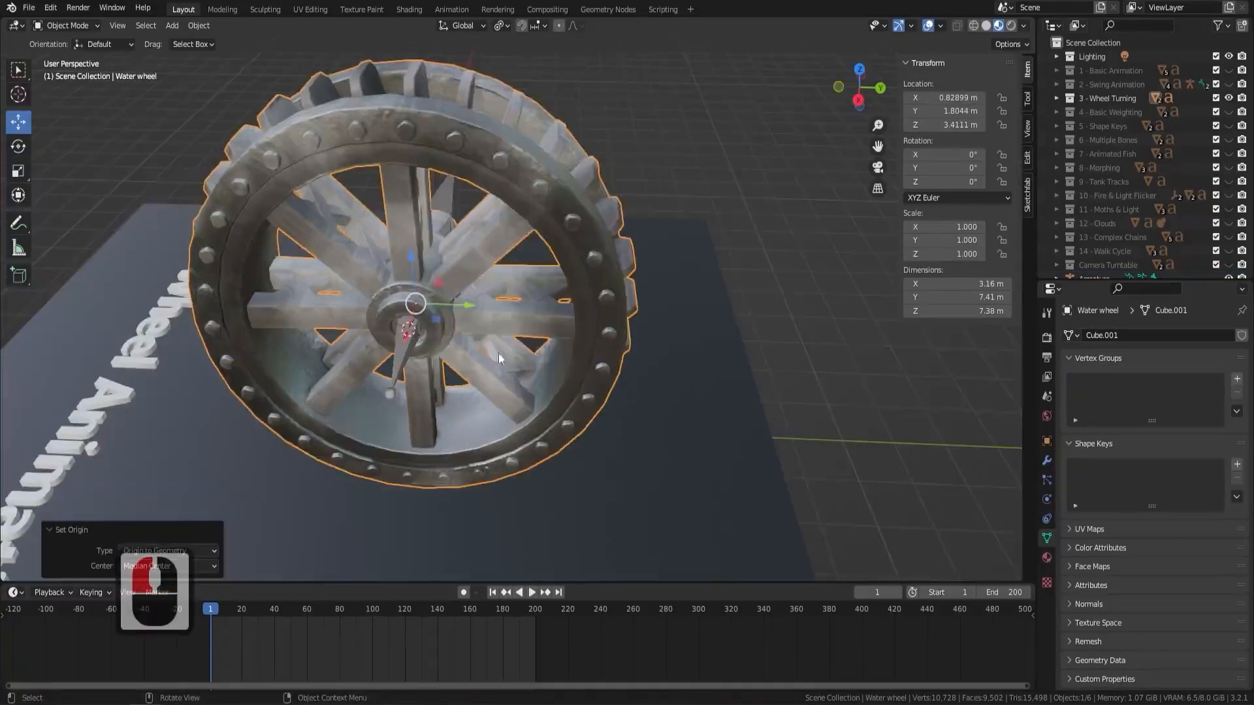
In the armature's Edit Mode, name the large bone as the Root bone
{"action": "middle_click_drag", "start_coordinate": [499, 354], "coordinate": [548, 117]}
{"action": "left_click", "coordinate": [573, 288]}
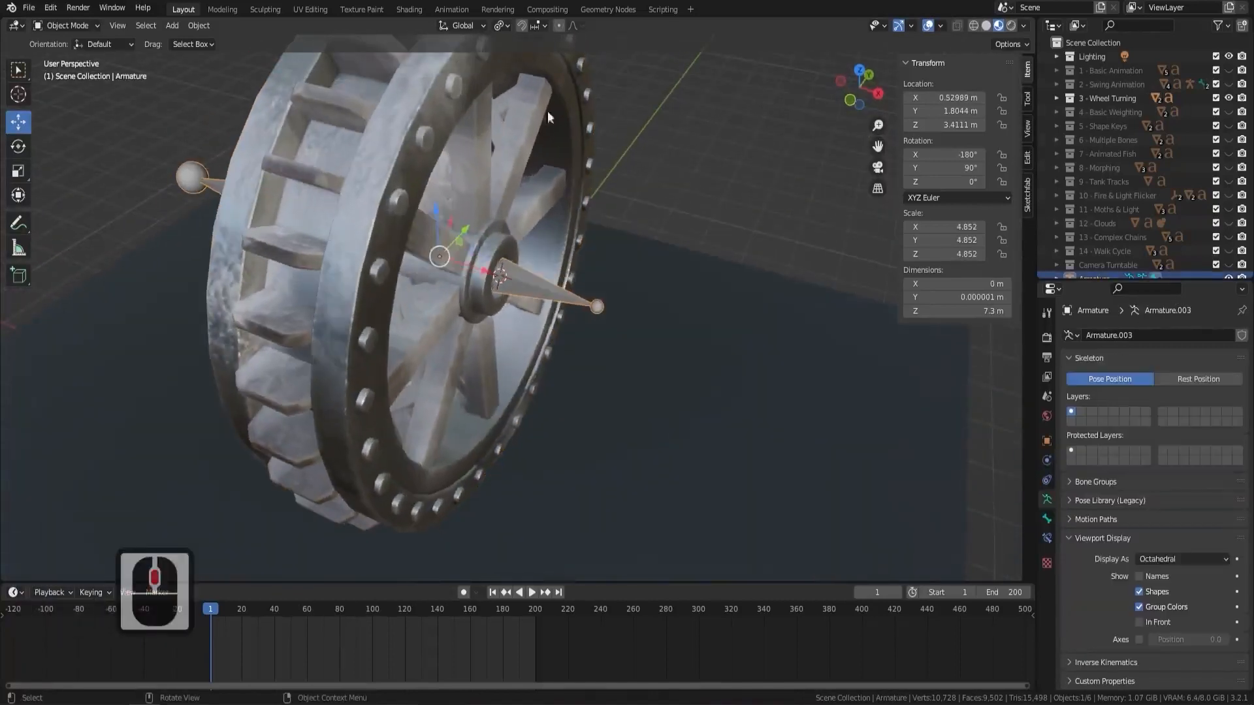
{"action": "middle_click_drag", "start_coordinate": [529, 213], "coordinate": [364, 346], "text": "shift"}
{"action": "key", "text": "Tab"}
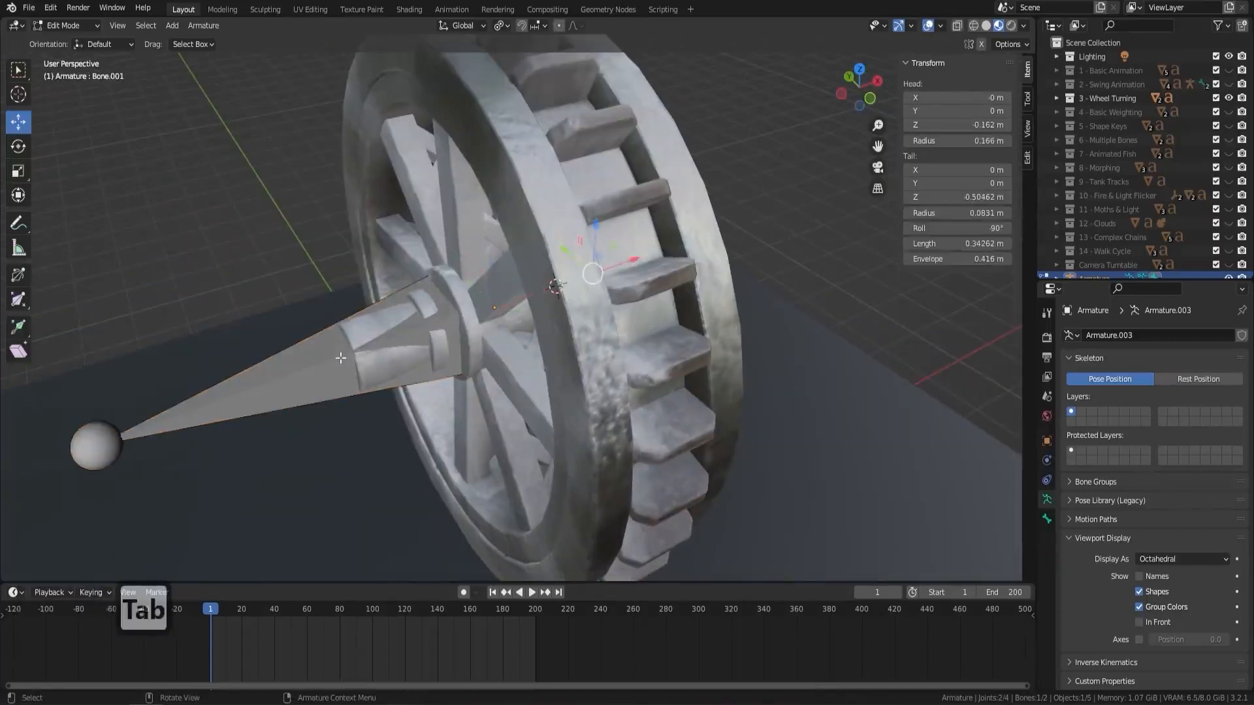
{"action": "left_click", "coordinate": [342, 359]}
{"action": "left_click", "coordinate": [1047, 520]}
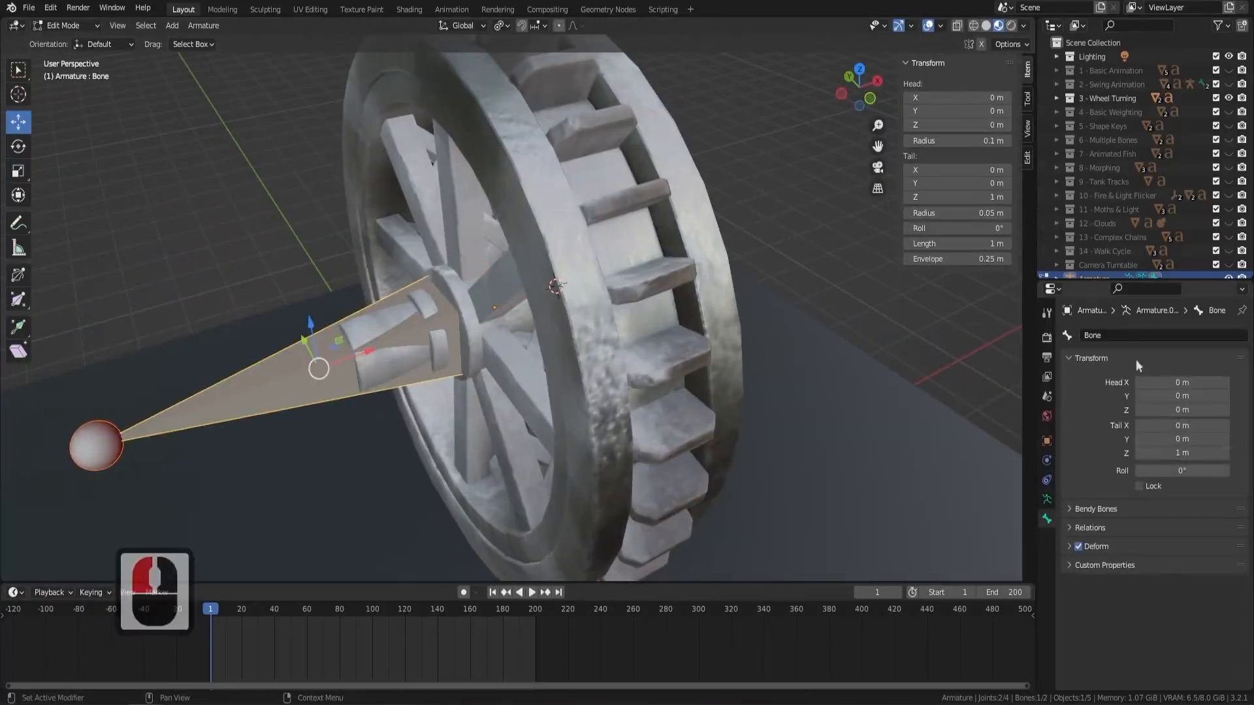
{"action": "double_click", "coordinate": [1086, 335]}
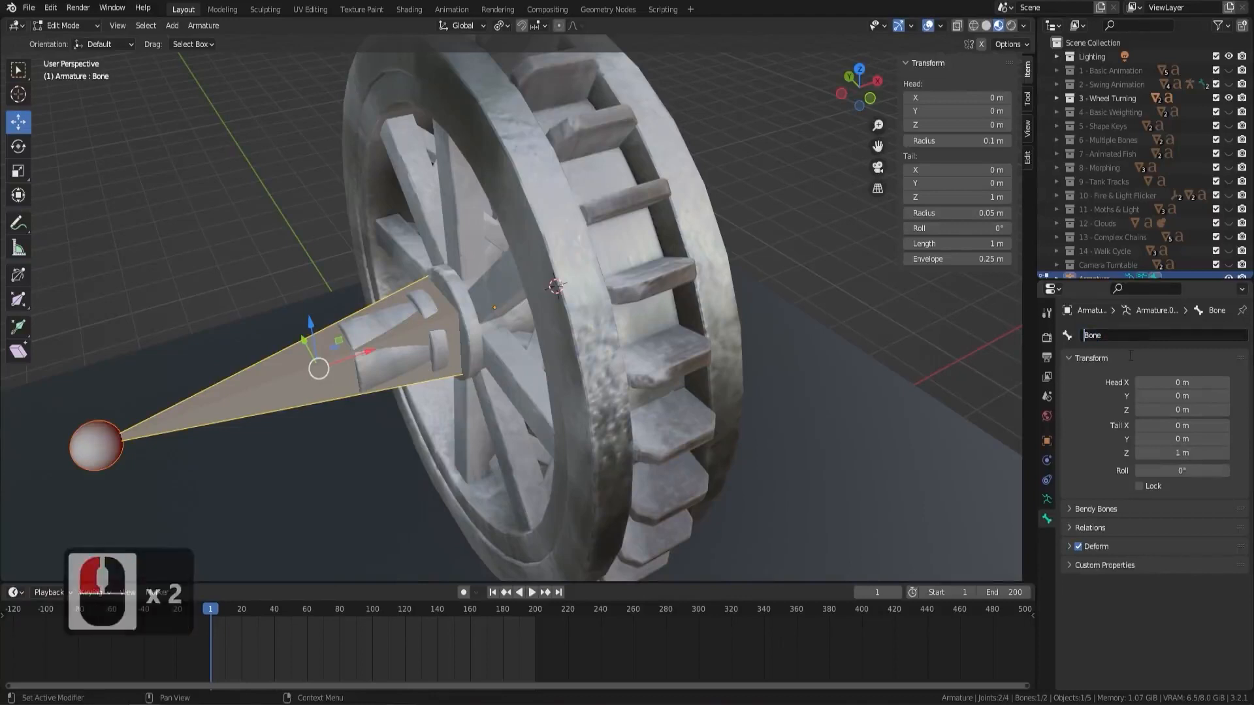
{"action": "type", "text": "Root"}
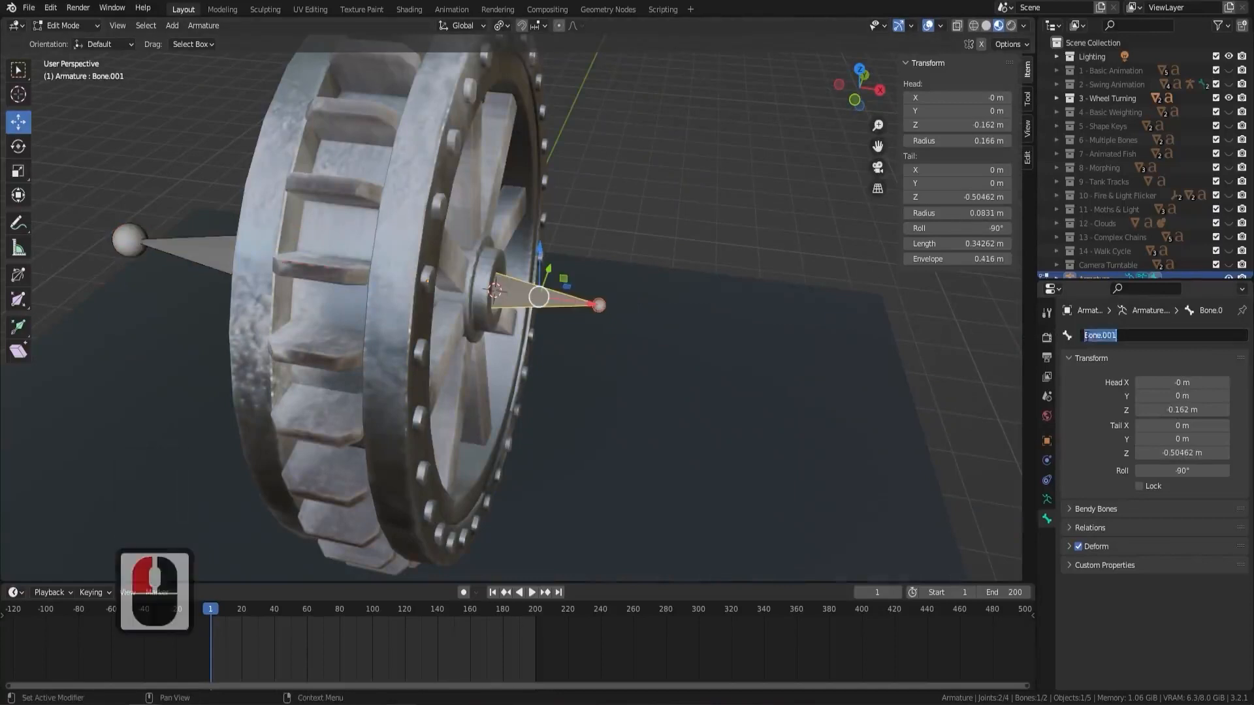
Rename the small bone at the wheel's hub to Wheel Bone
{"action": "double_click", "coordinate": [1087, 335]}
{"action": "type", "text": "Wheel"}
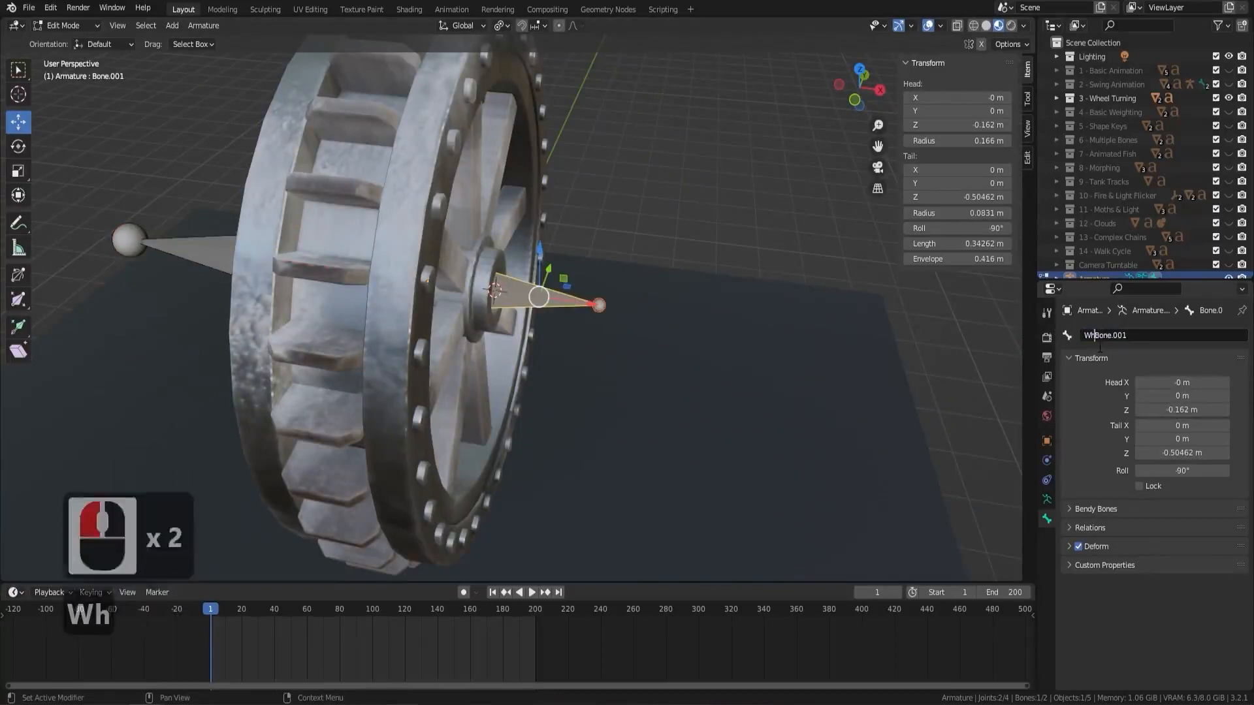
{"action": "key", "text": "Right"}
{"action": "key", "text": "Right"}
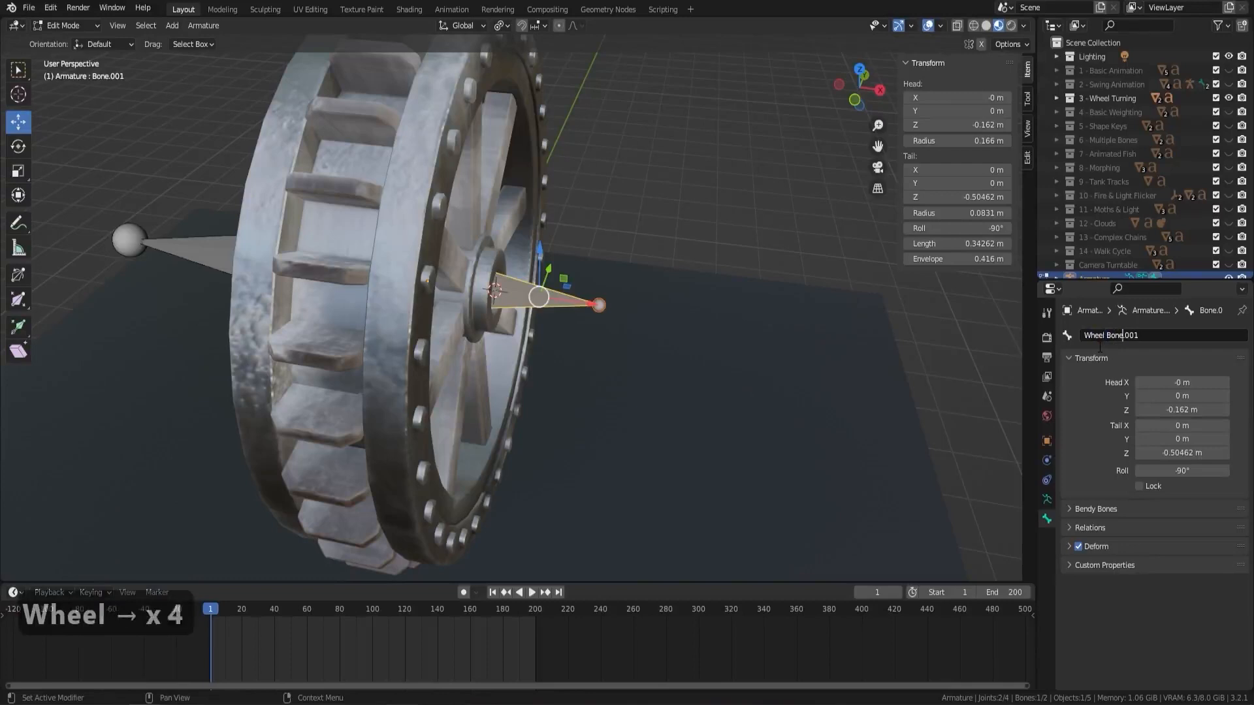
{"action": "key", "text": "Left"}
{"action": "key", "text": "Delete"}
{"action": "key", "text": "Delete"}
{"action": "key", "text": "Delete"}
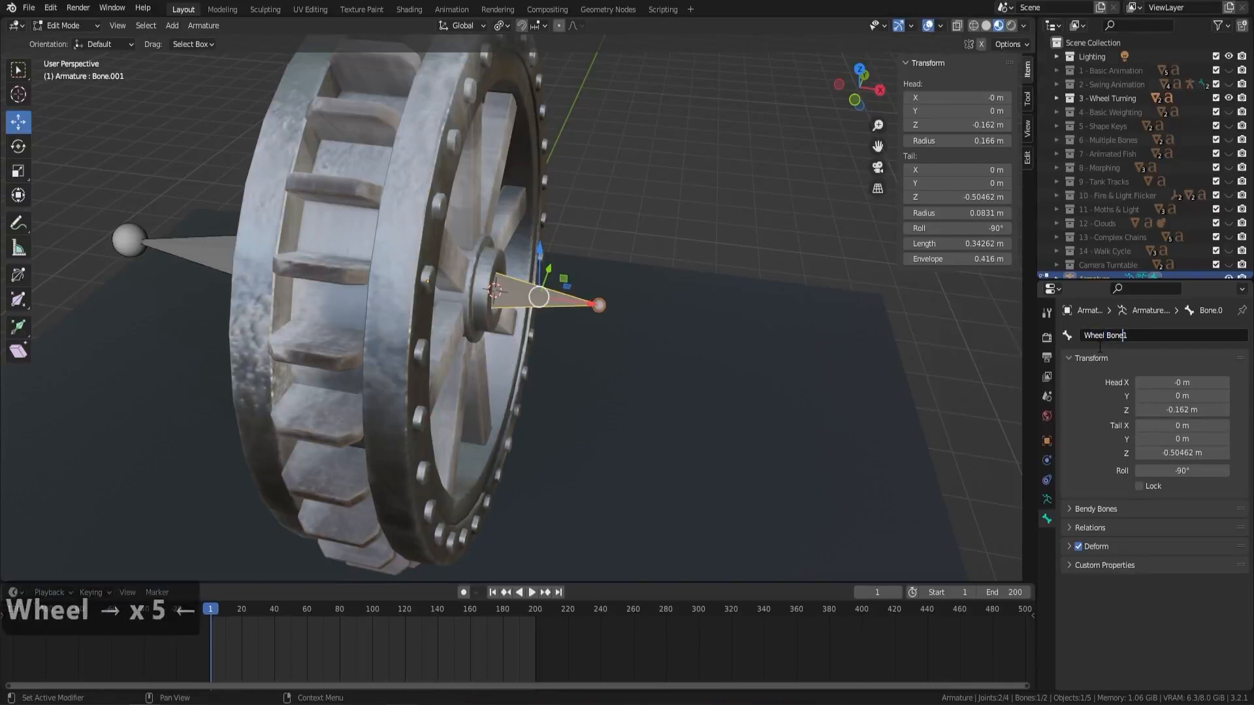
{"action": "key", "text": "Return"}
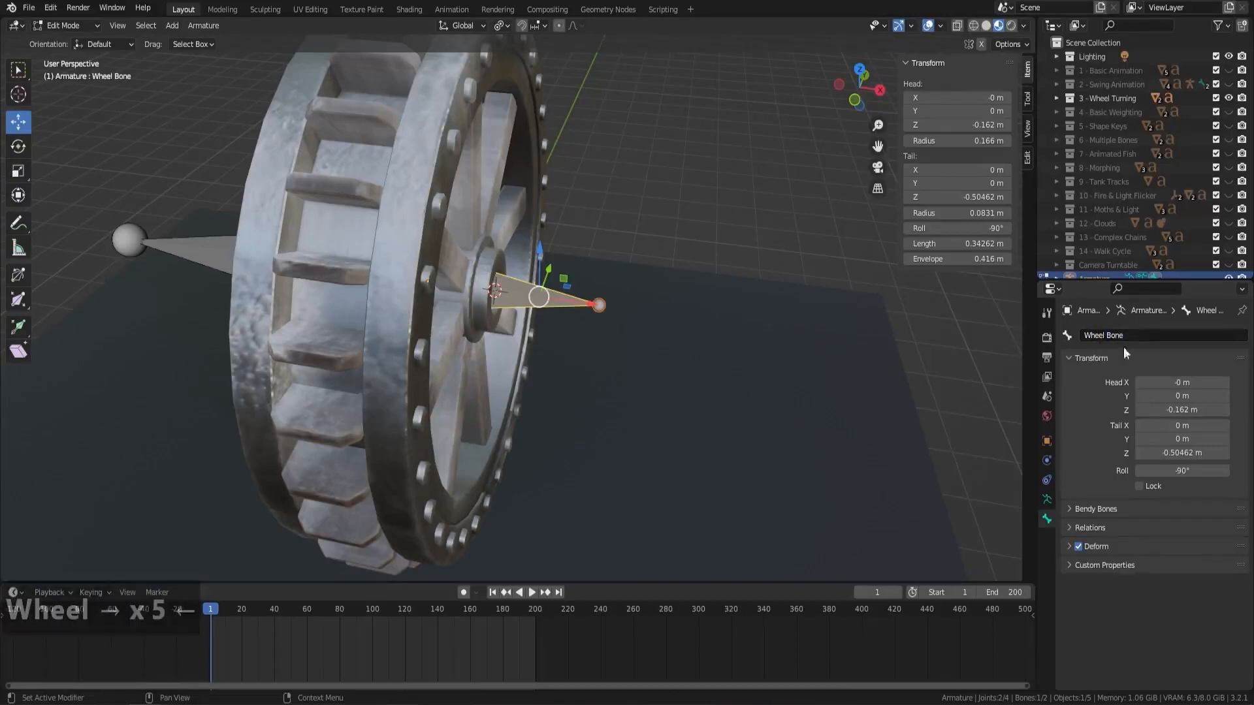
Rename the armature object to Wheel
{"action": "scroll", "coordinate": [1169, 230], "scroll_direction": "down", "scroll_amount": 6}
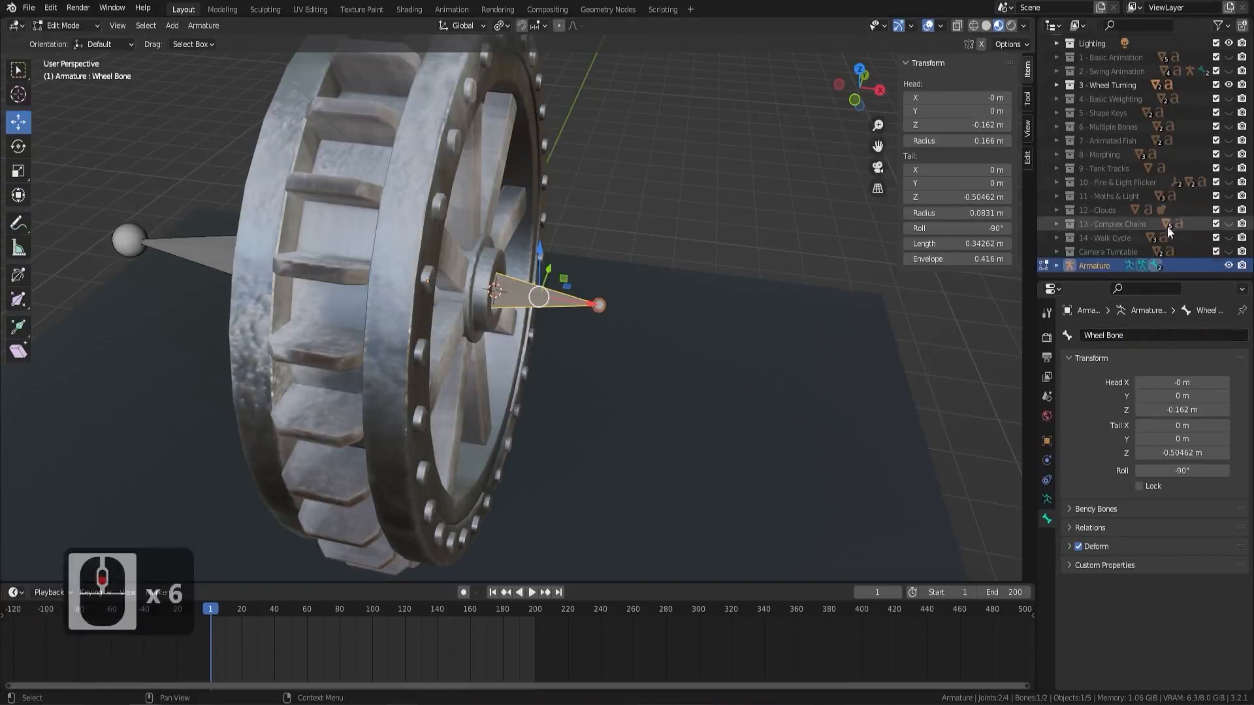
{"action": "double_click", "coordinate": [1097, 265]}
{"action": "type", "text": "W"}
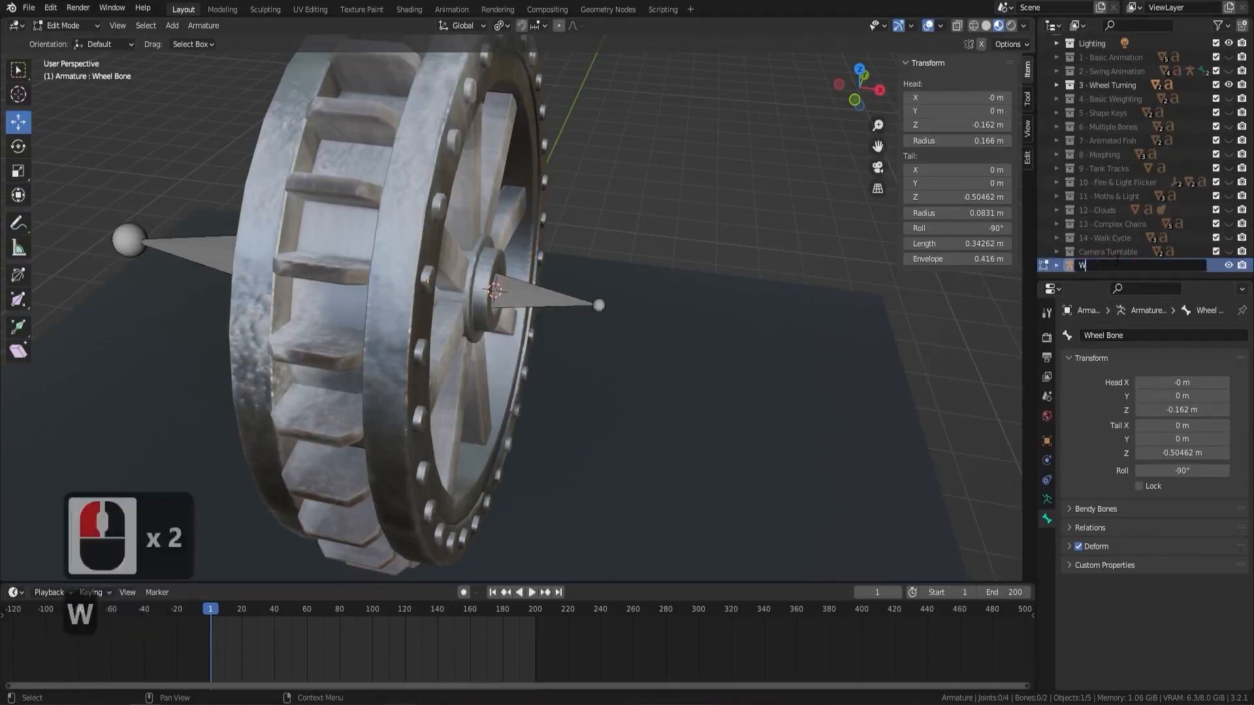
{"action": "type", "text": "heel"}
{"action": "key", "text": "Return"}
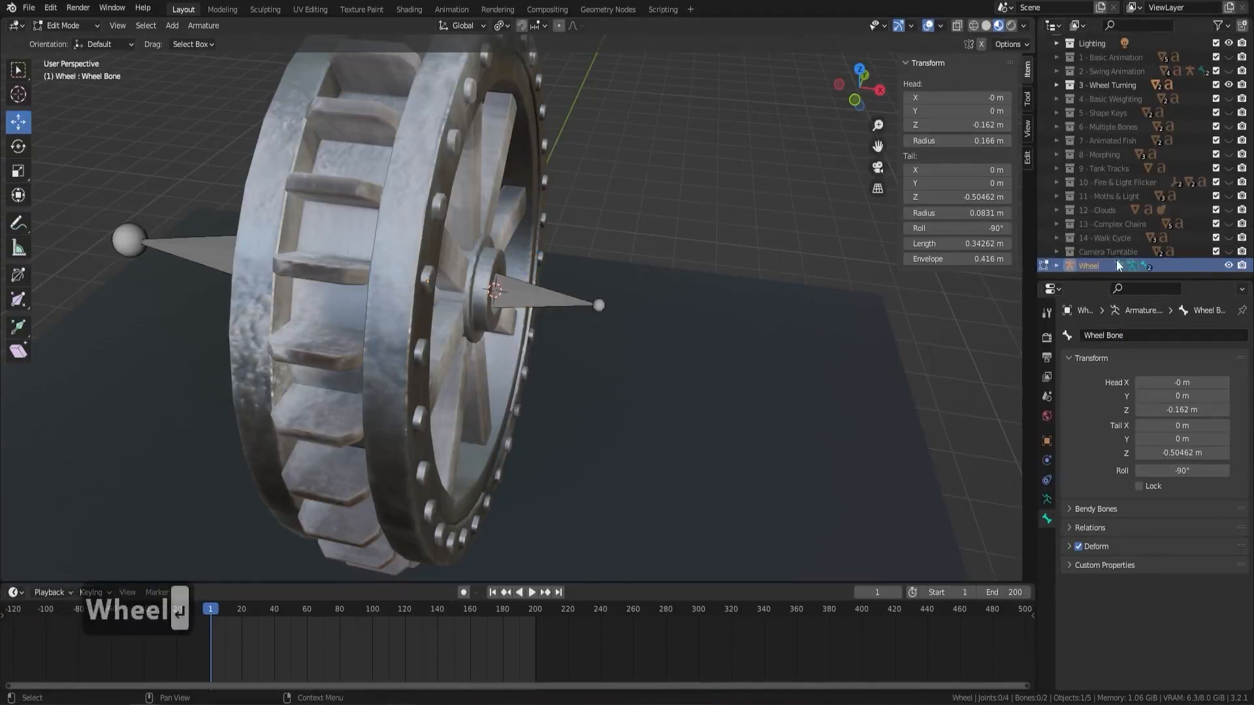
Move the Wheel armature into the 3 - Wheel Turning collection and save the file
{"action": "left_click_drag", "start_coordinate": [1107, 266], "coordinate": [1118, 90]}
{"action": "left_click", "coordinate": [29, 9]}
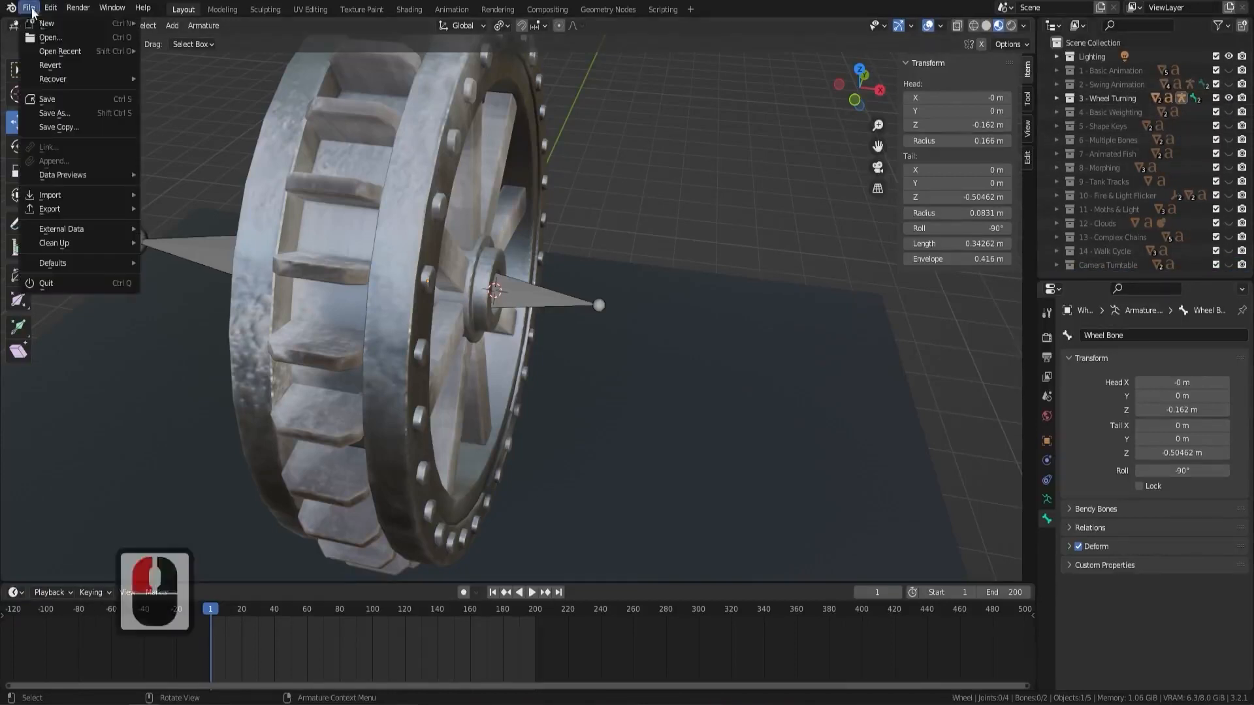
{"action": "left_click", "coordinate": [56, 99]}
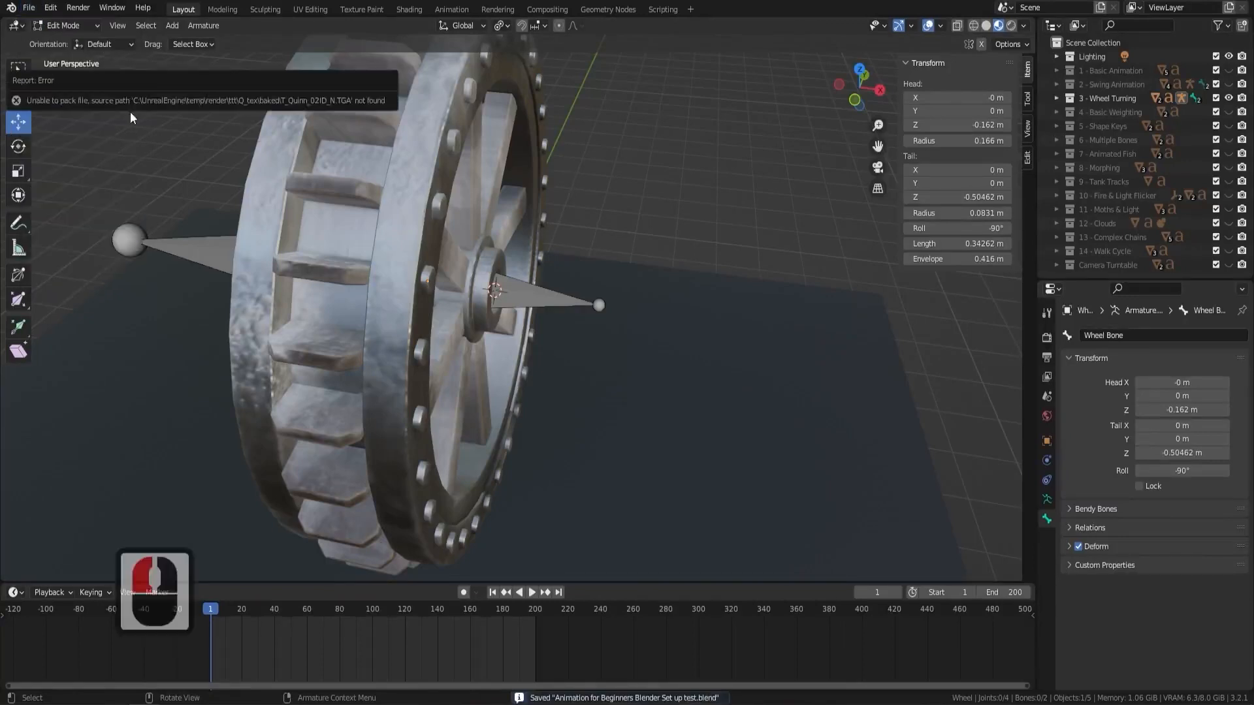
{"action": "left_click", "coordinate": [1056, 98]}
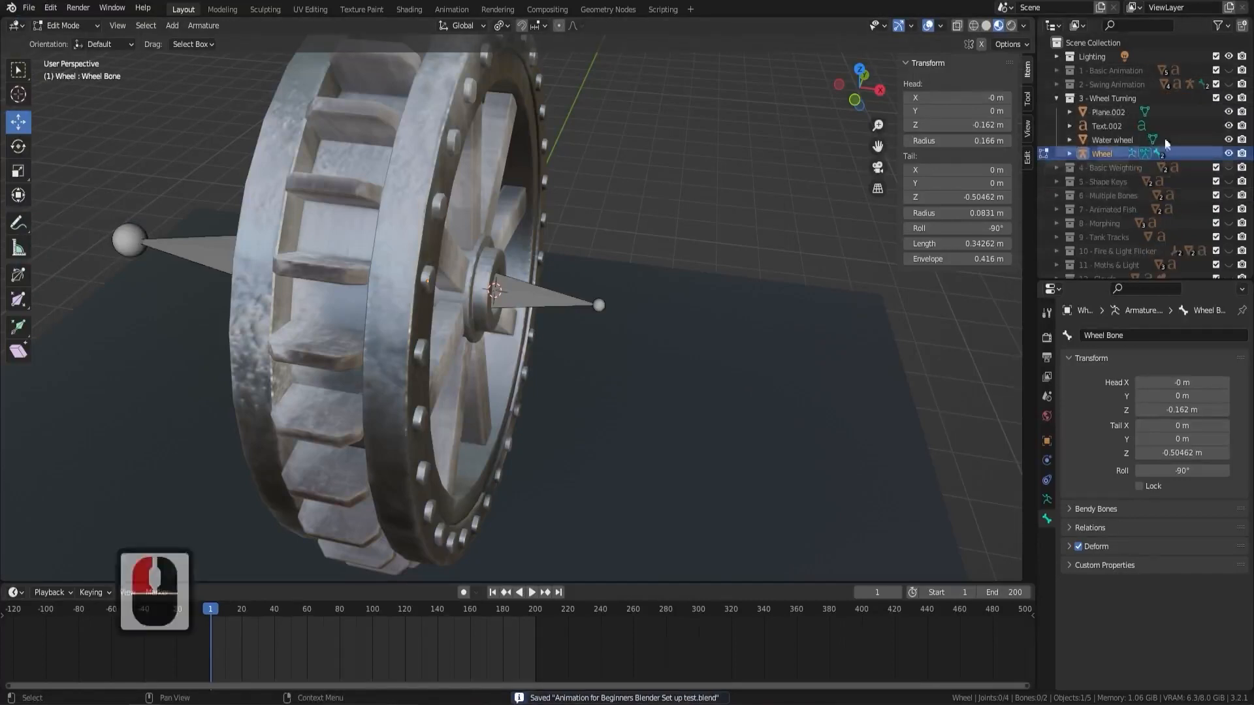
List the Wheel armature's bones in the outliner and turn on the display of bone names in the viewport
{"action": "left_click", "coordinate": [1069, 153]}
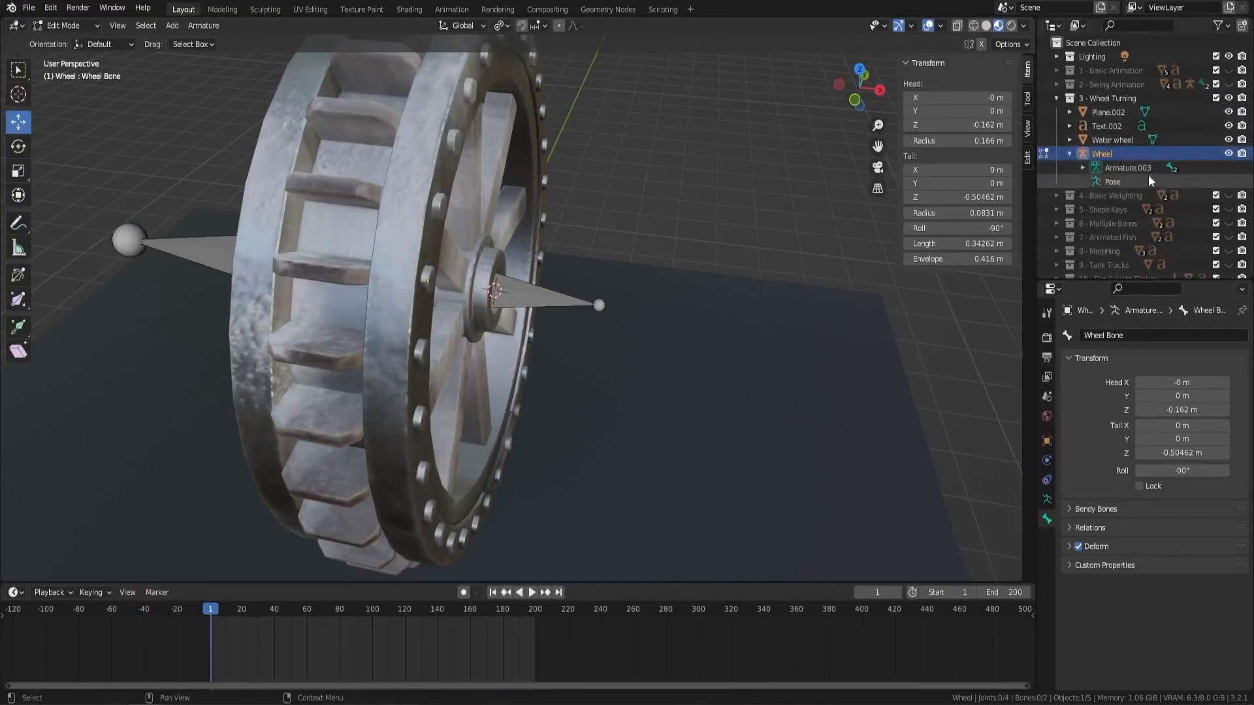
{"action": "left_click", "coordinate": [1082, 168]}
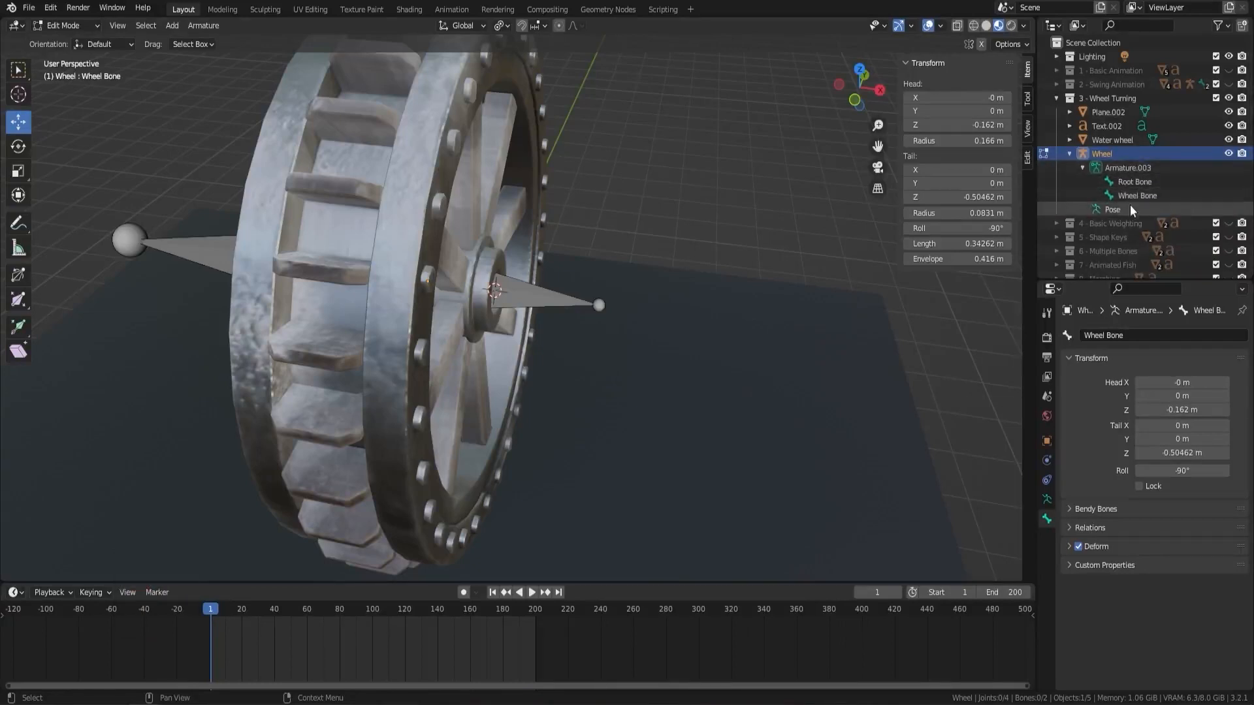
{"action": "middle_click_drag", "start_coordinate": [672, 308], "coordinate": [588, 291]}
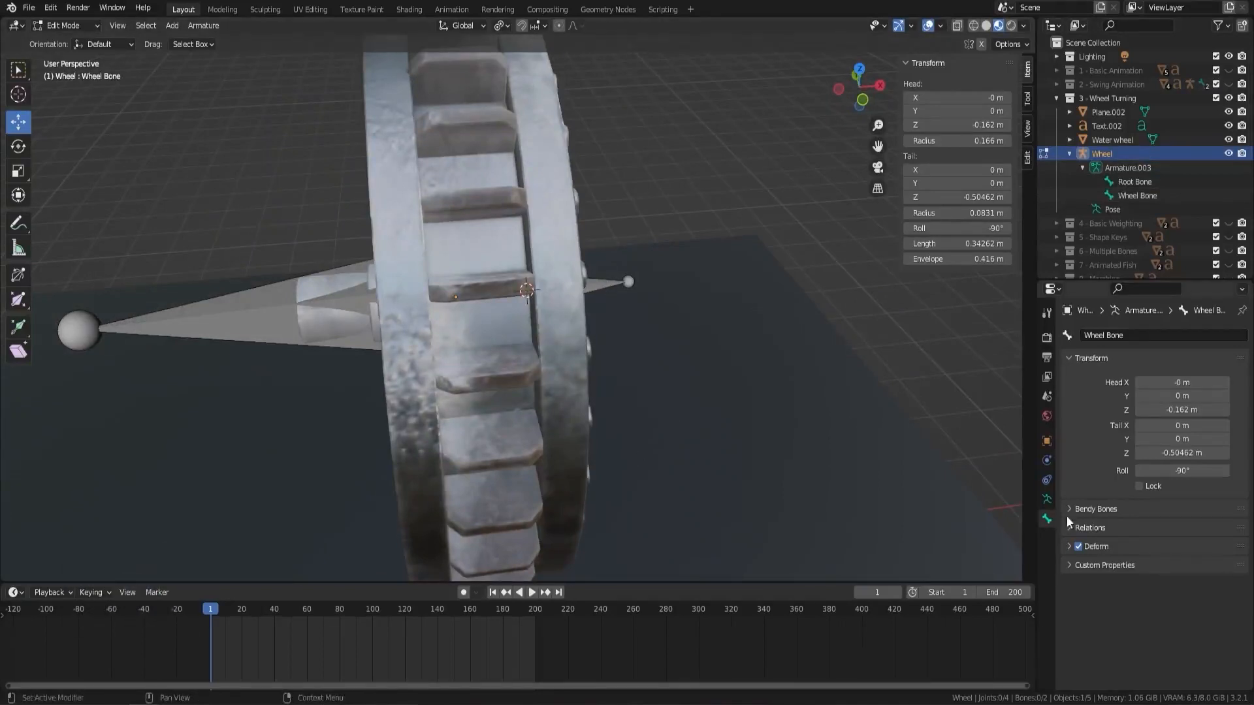
{"action": "left_click", "coordinate": [1047, 500]}
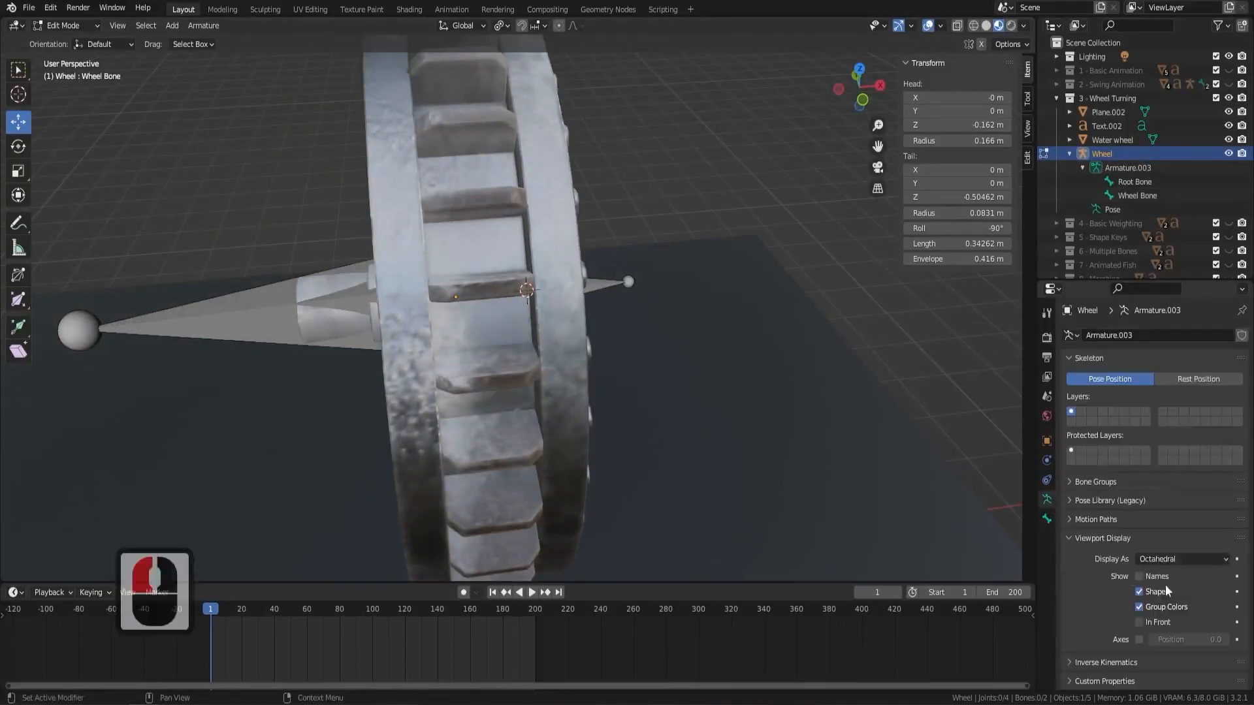
{"action": "left_click", "coordinate": [1140, 576]}
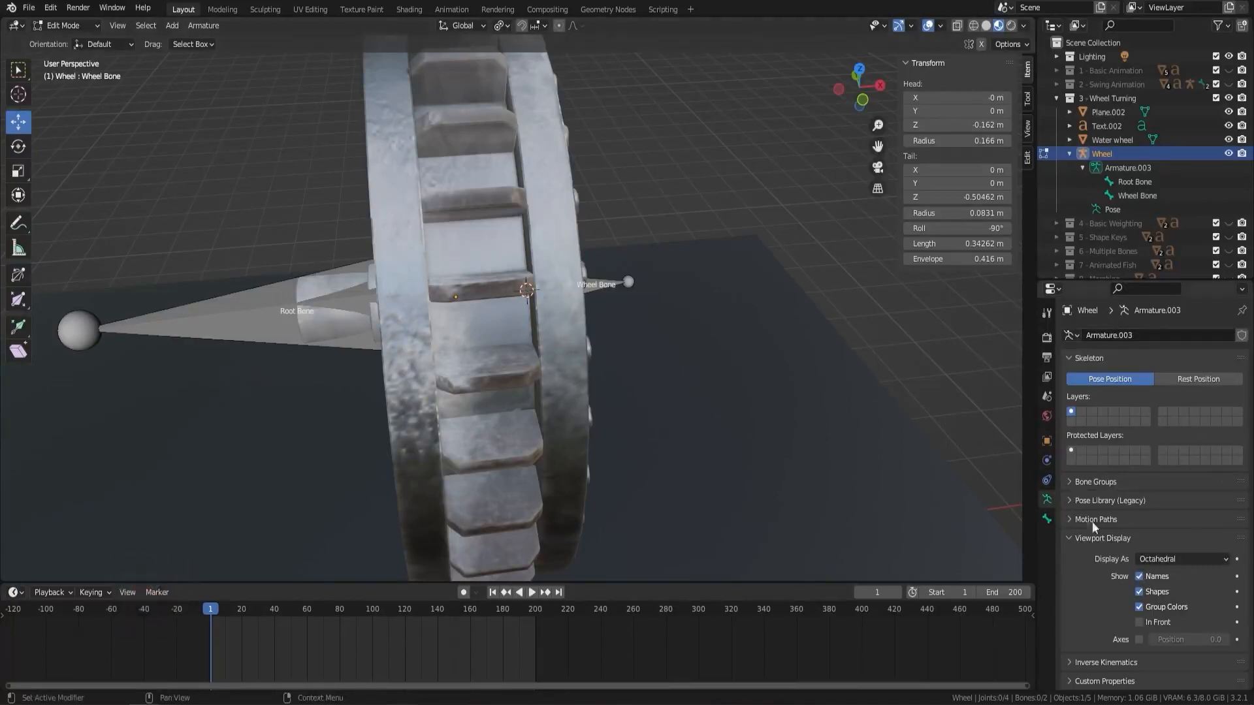
Parent the Wheel Bone to the Root Bone with the Keep Offset option
{"action": "middle_click_drag", "start_coordinate": [647, 362], "coordinate": [634, 323]}
{"action": "left_click", "coordinate": [522, 334]}
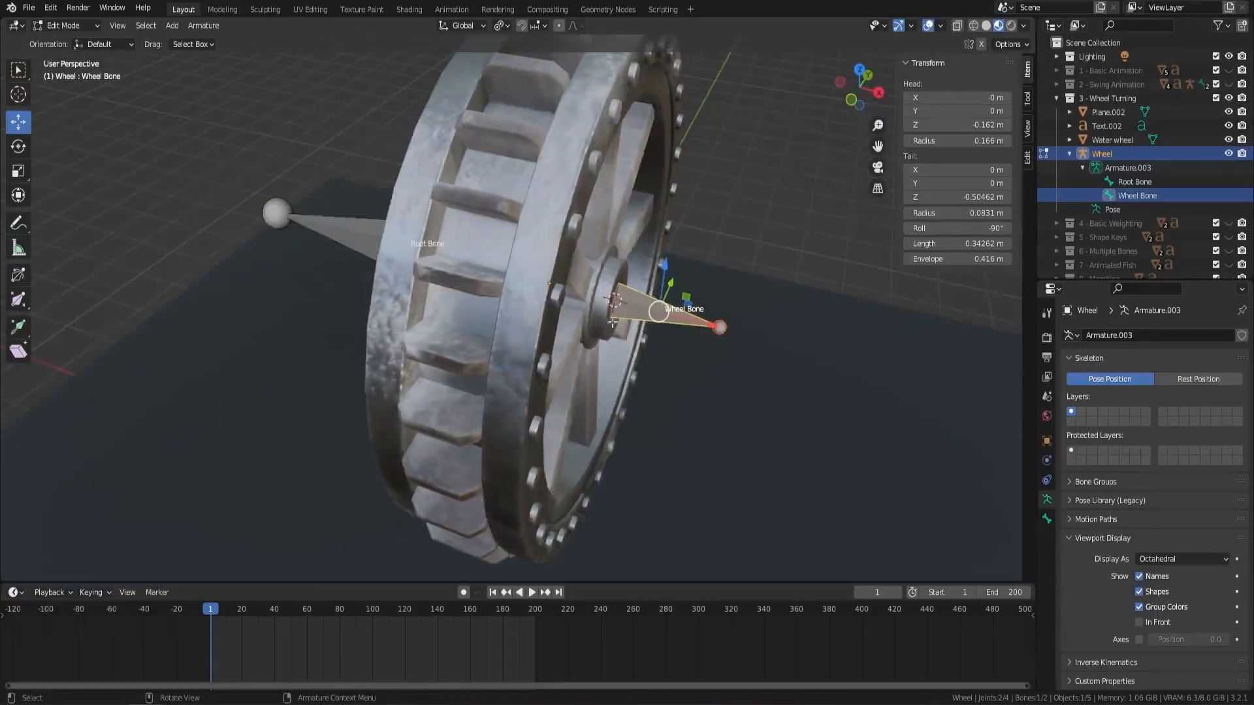
{"action": "middle_click_drag", "start_coordinate": [670, 275], "coordinate": [654, 284]}
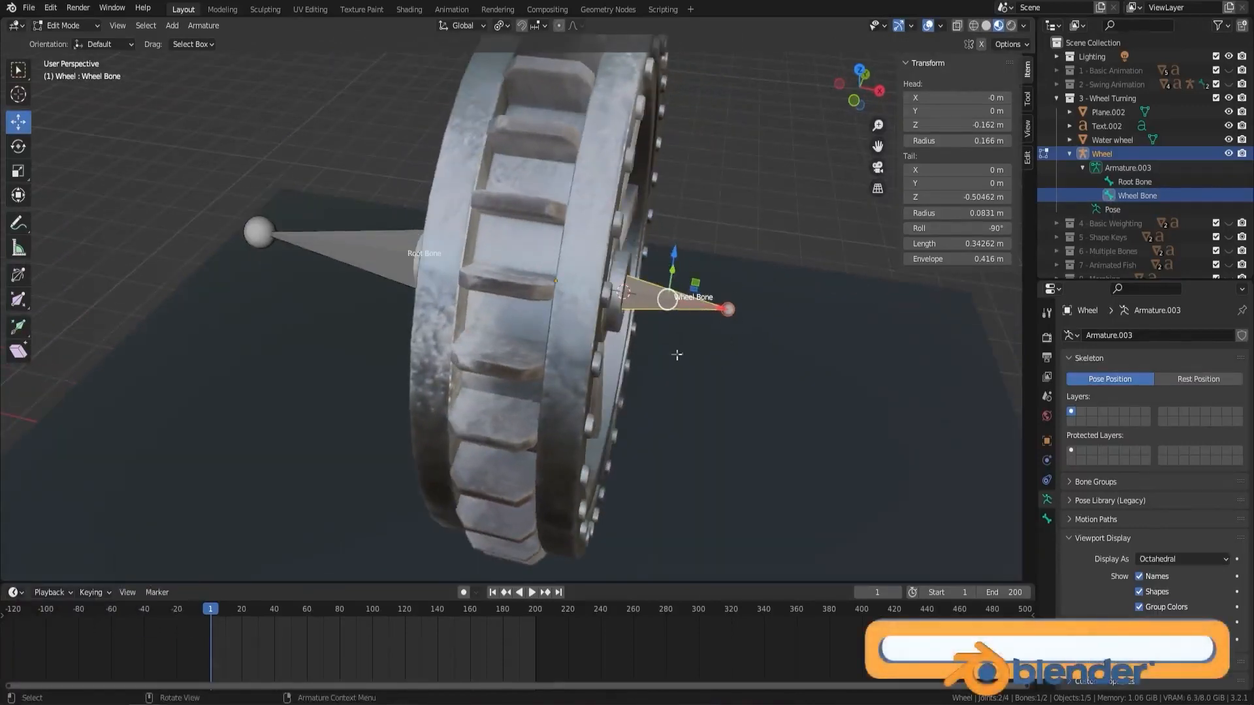
{"action": "left_click", "coordinate": [475, 253], "text": "shift"}
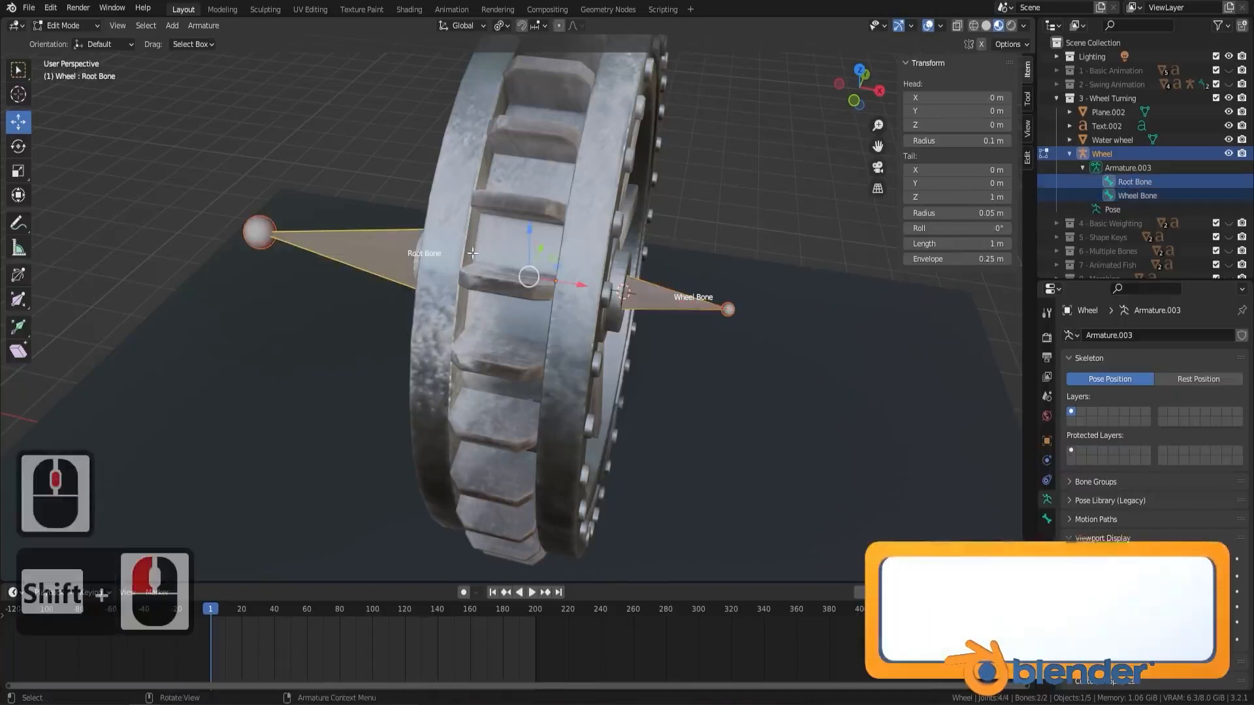
{"action": "key", "text": "ctrl+p"}
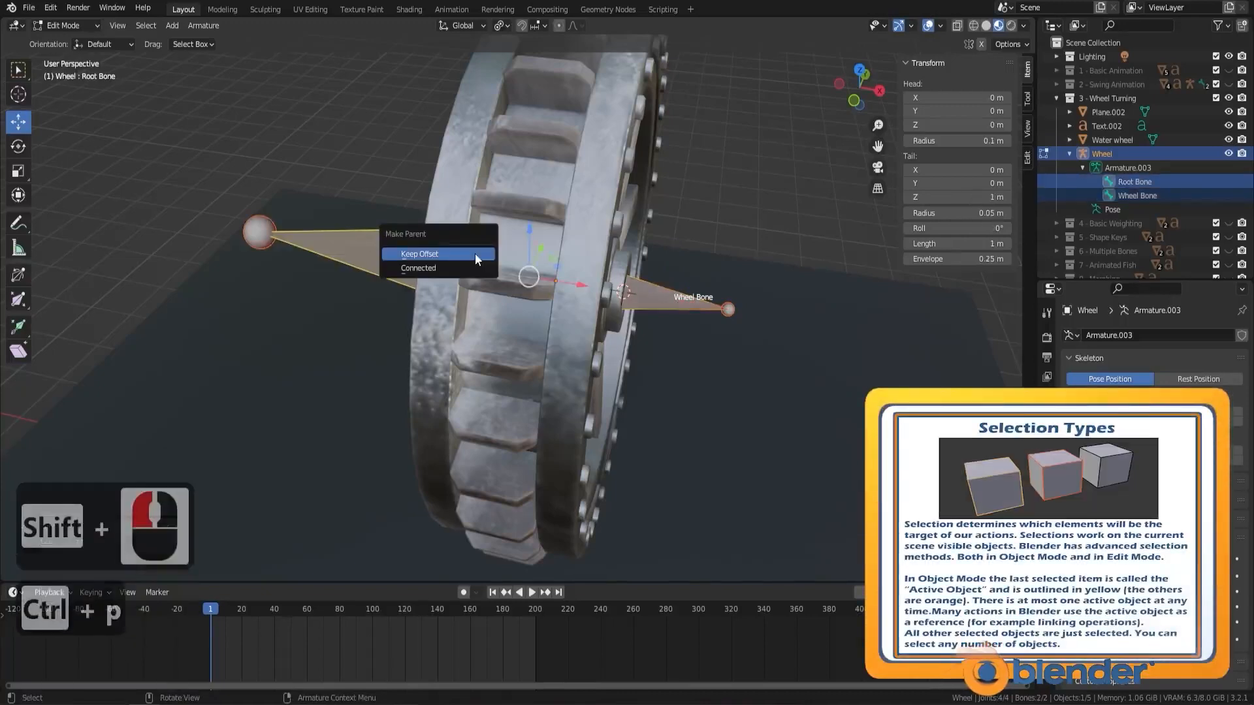
{"action": "left_click", "coordinate": [442, 256]}
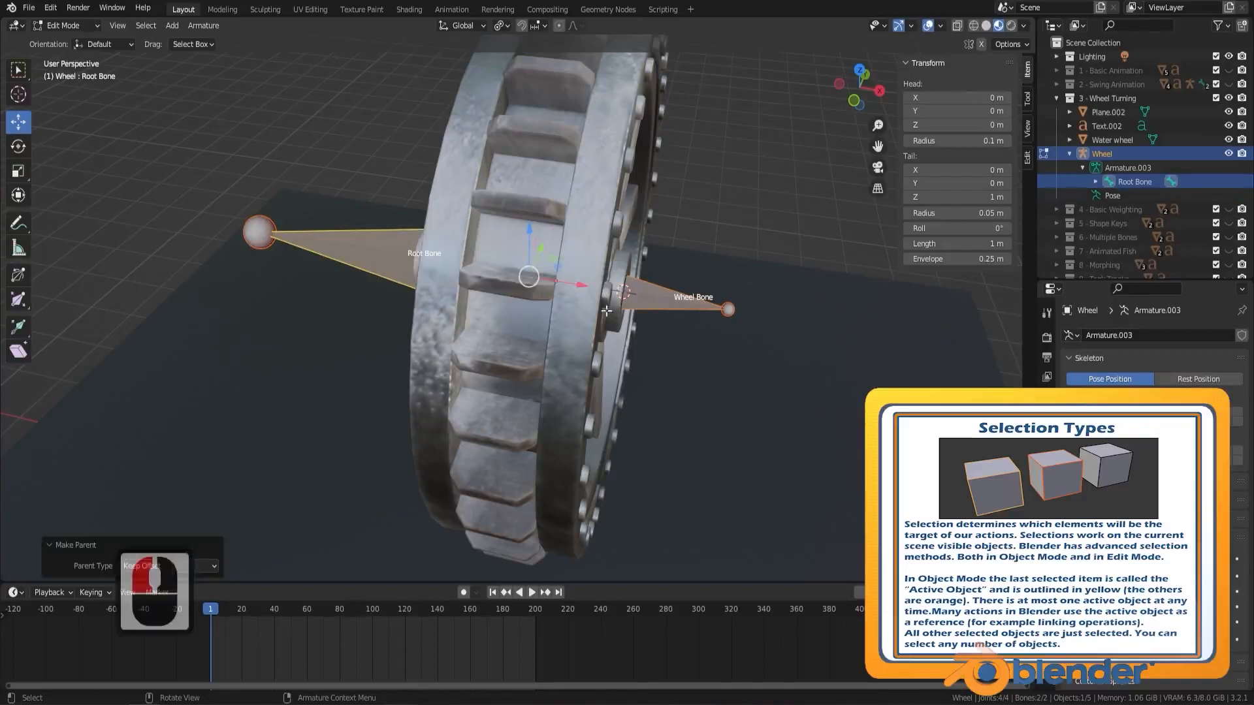
Try to move the Root Bone away from the wheel and cancel the move
{"action": "middle_click_drag", "start_coordinate": [486, 265], "coordinate": [457, 277]}
{"action": "scroll", "coordinate": [577, 259], "scroll_direction": "down", "scroll_amount": 4}
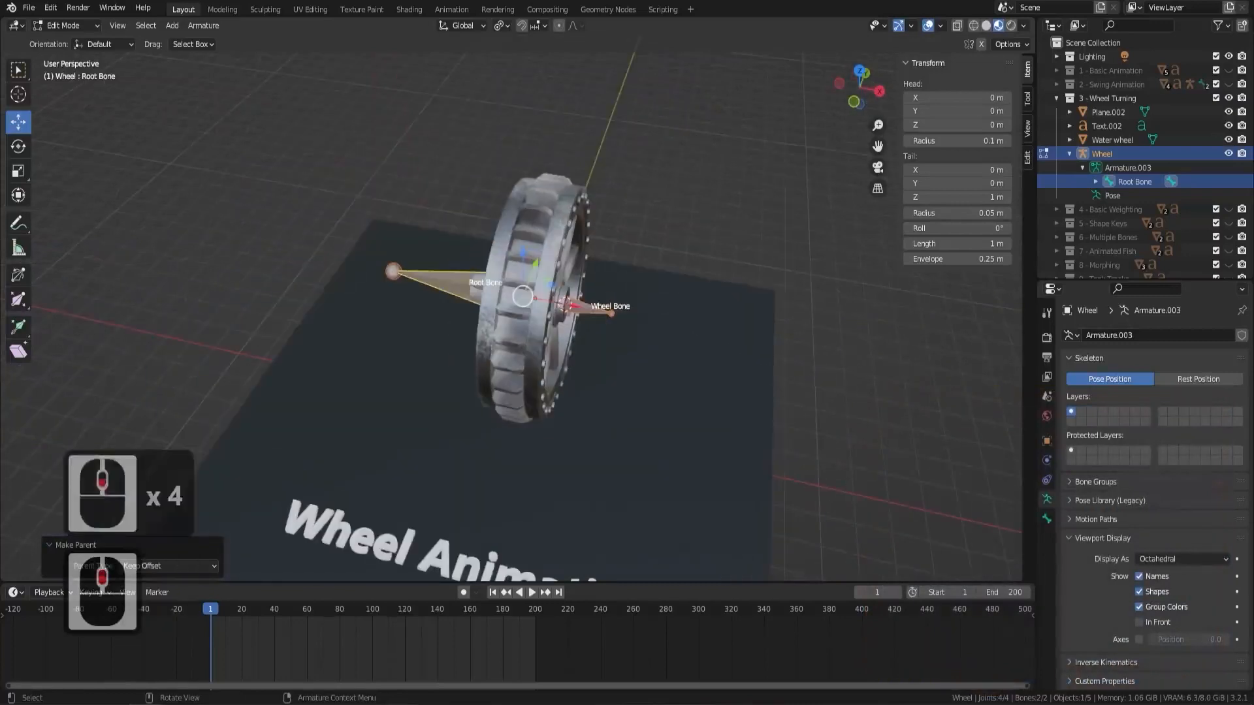
{"action": "left_click", "coordinate": [455, 279]}
{"action": "key", "text": "g"}
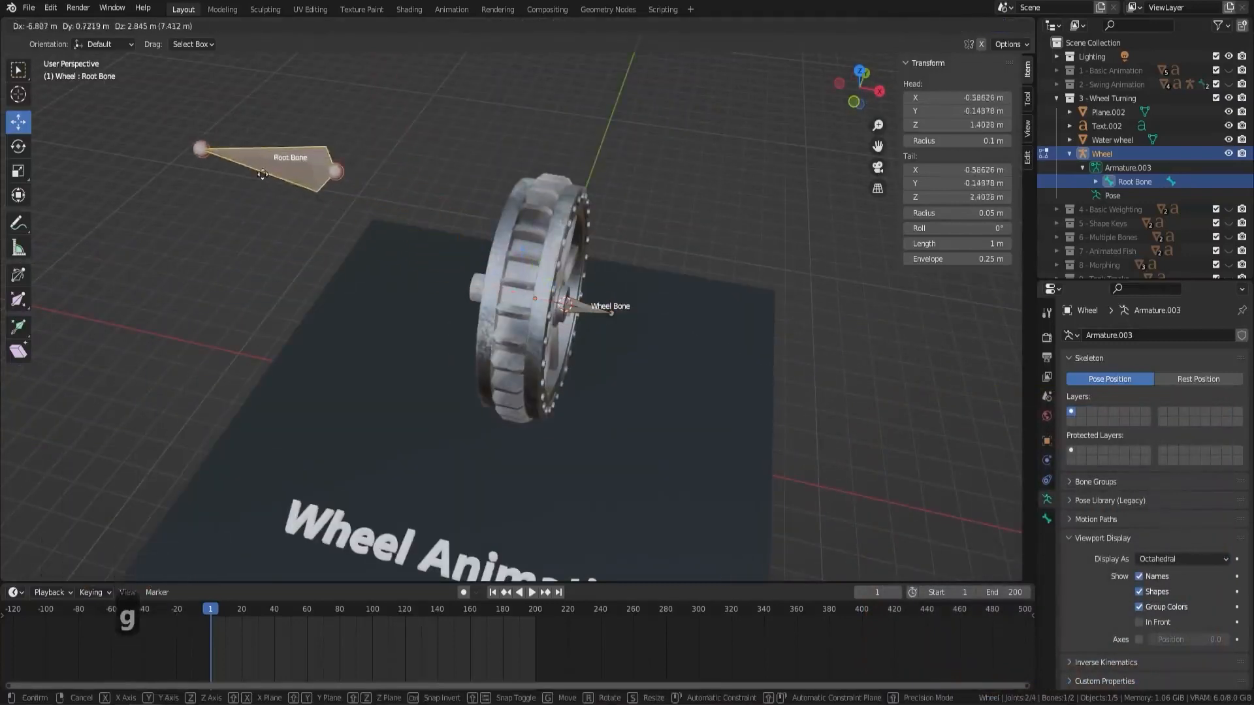
{"action": "right_click", "coordinate": [289, 192]}
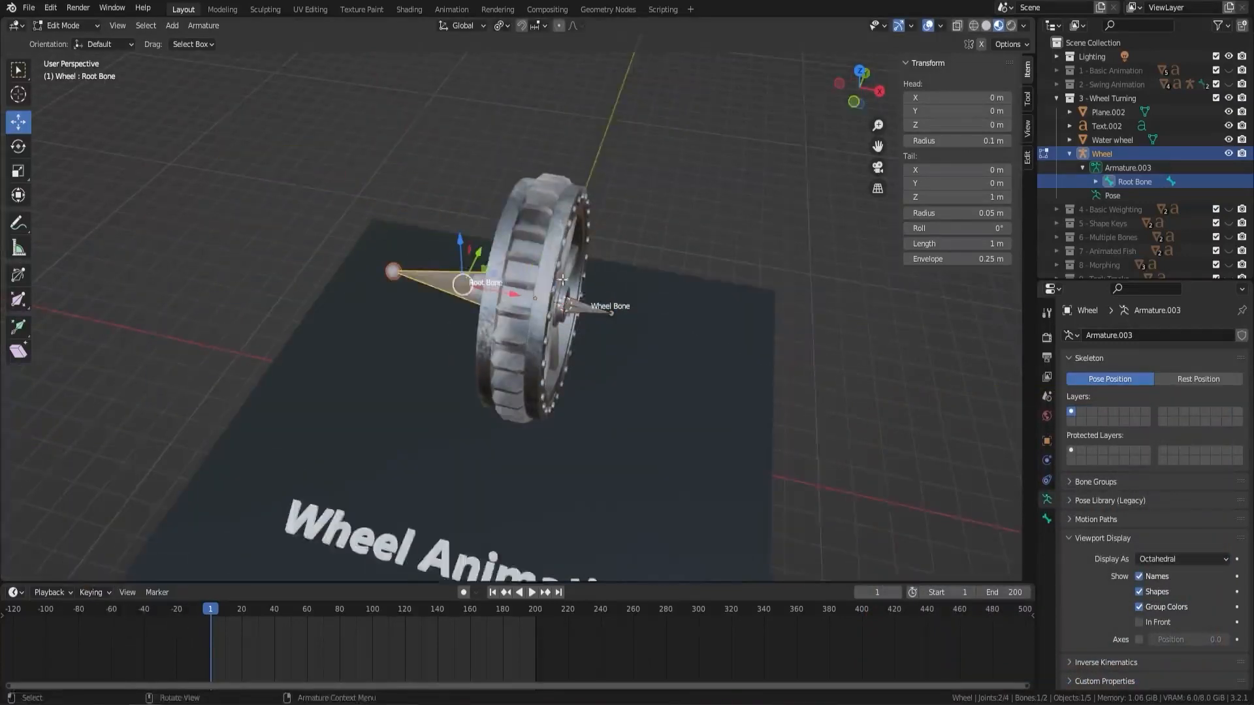
Return to Object Mode and check the water wheel's modifiers and vertex groups
{"action": "middle_click_drag", "start_coordinate": [563, 279], "coordinate": [620, 258]}
{"action": "scroll", "coordinate": [624, 261], "scroll_direction": "up", "scroll_amount": 4}
{"action": "key", "text": "Tab"}
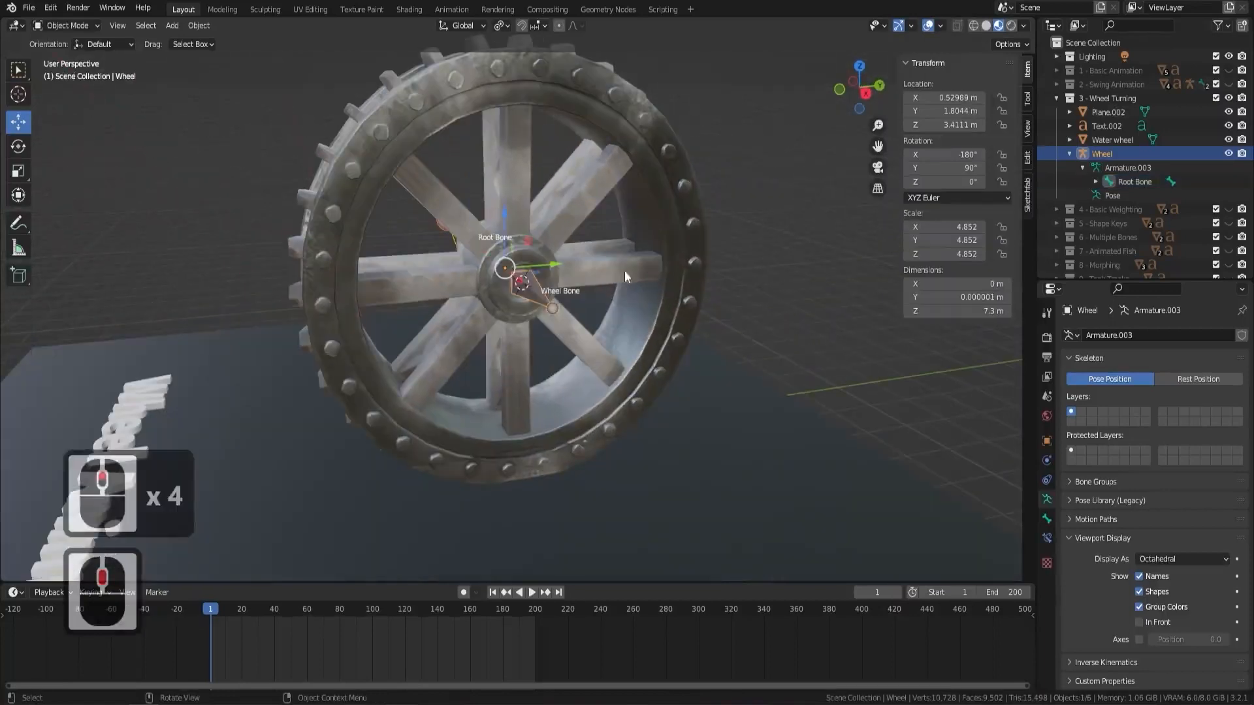
{"action": "left_click", "coordinate": [652, 156]}
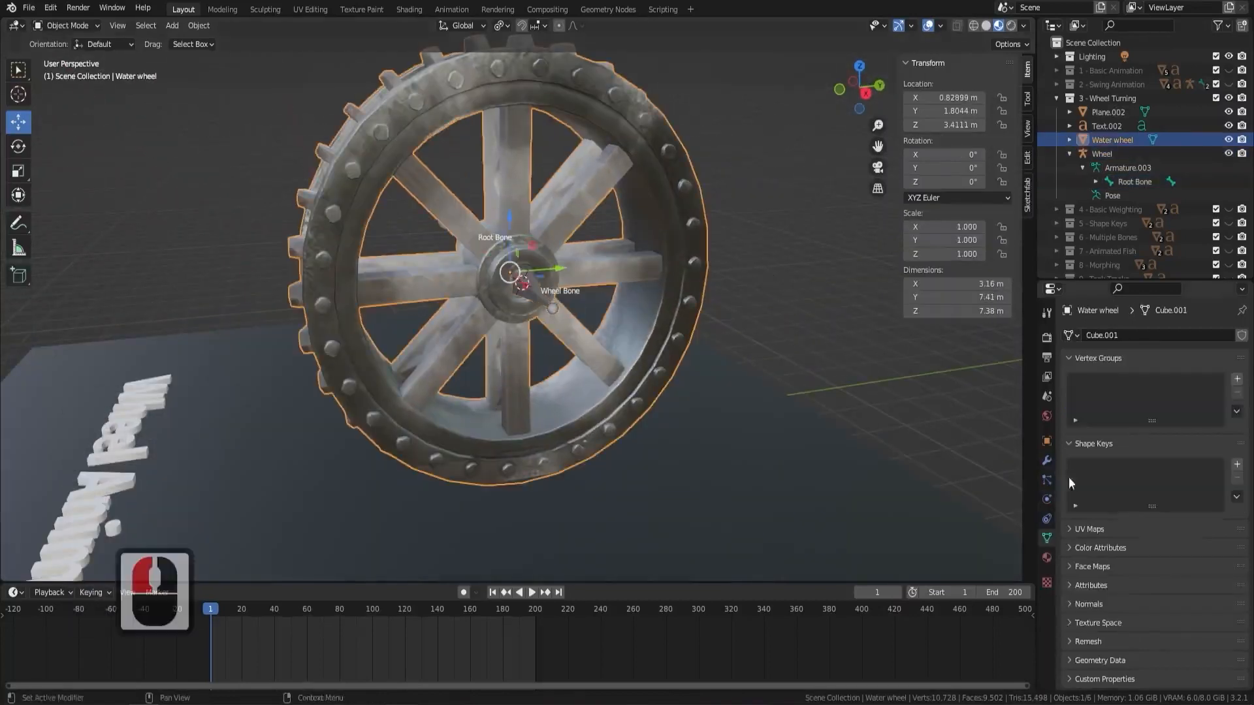
{"action": "left_click", "coordinate": [1048, 459]}
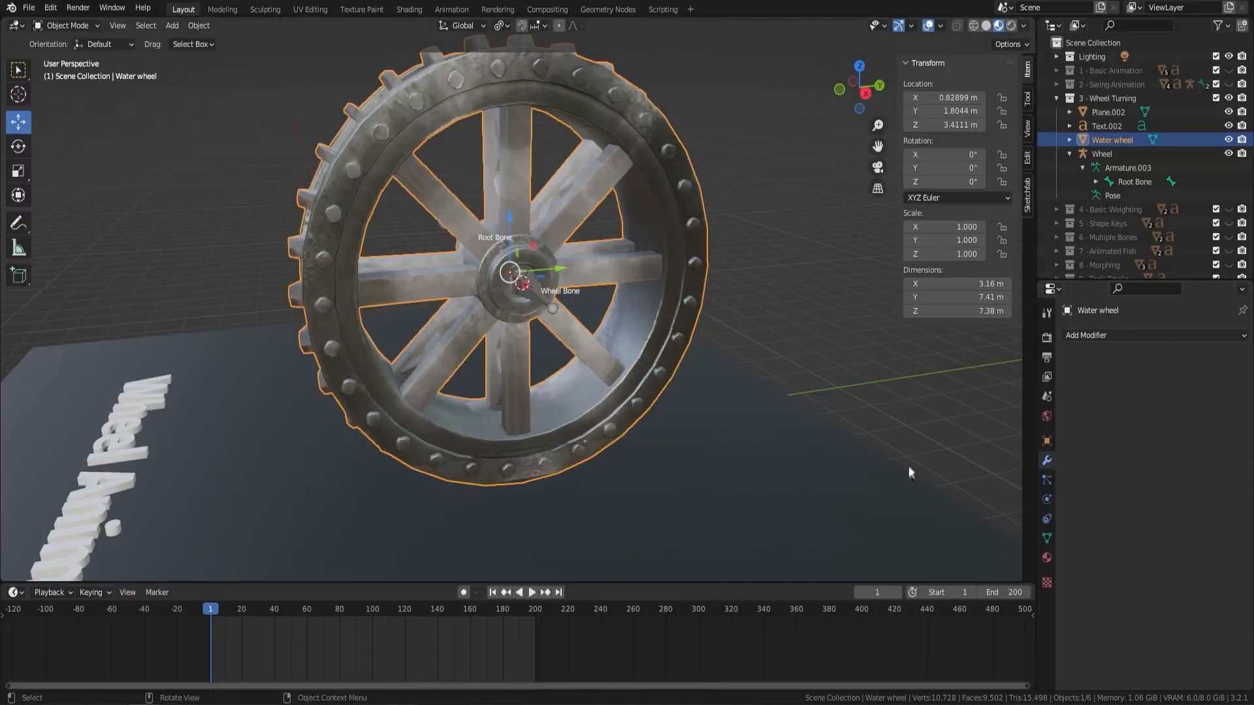
{"action": "left_click", "coordinate": [1047, 537]}
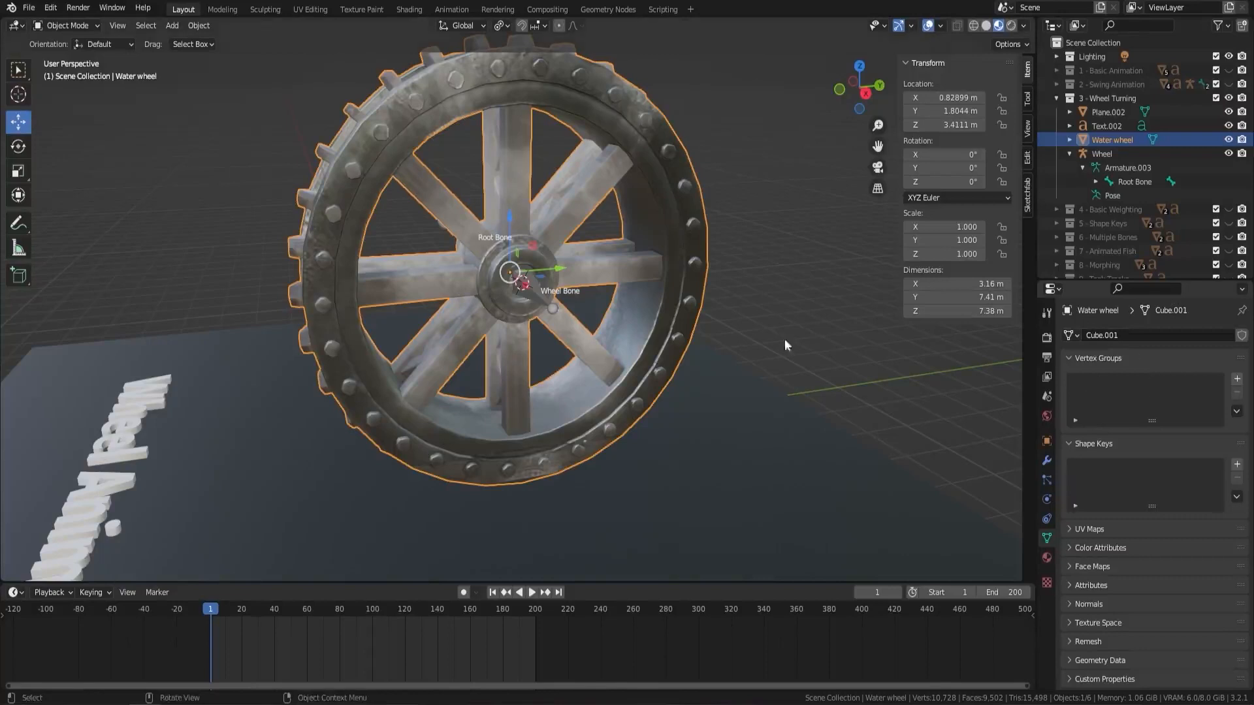
{"action": "middle_click_drag", "start_coordinate": [621, 351], "coordinate": [643, 364]}
{"action": "scroll", "coordinate": [591, 314], "scroll_direction": "up", "scroll_amount": 1}
{"action": "left_click", "coordinate": [589, 315]}
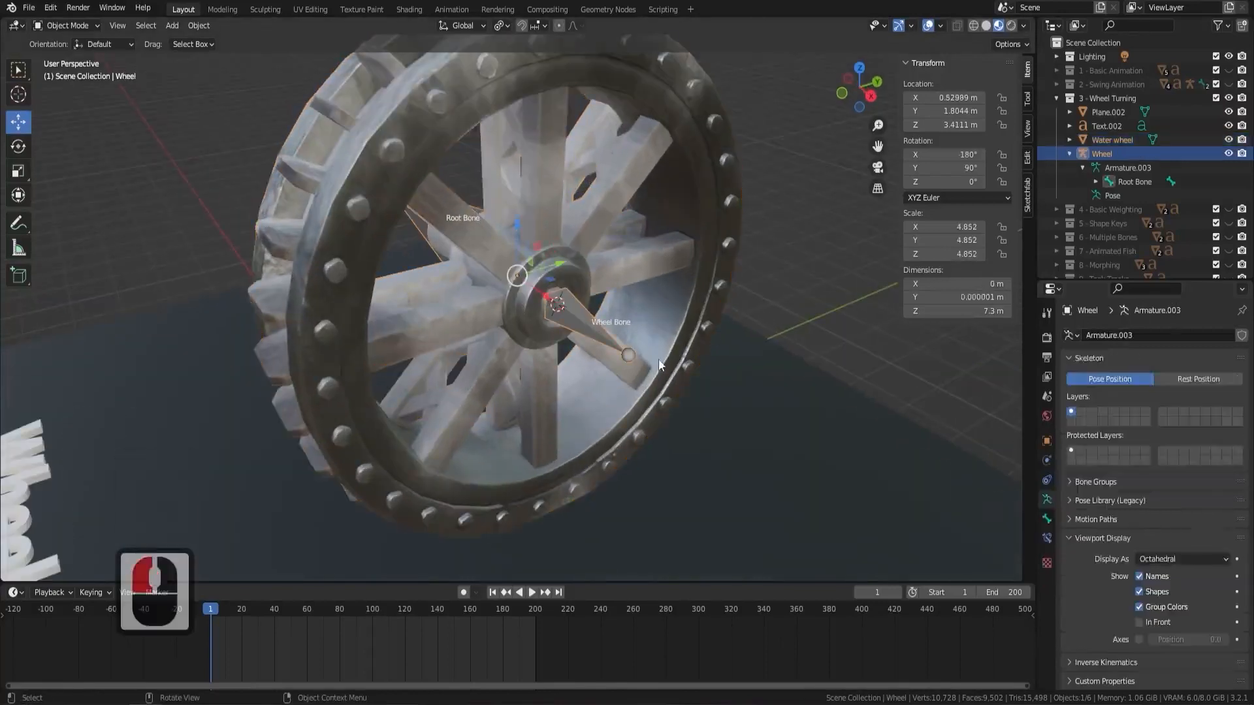
{"action": "left_click", "coordinate": [634, 205], "text": "shift"}
{"action": "key", "text": "ctrl+p"}
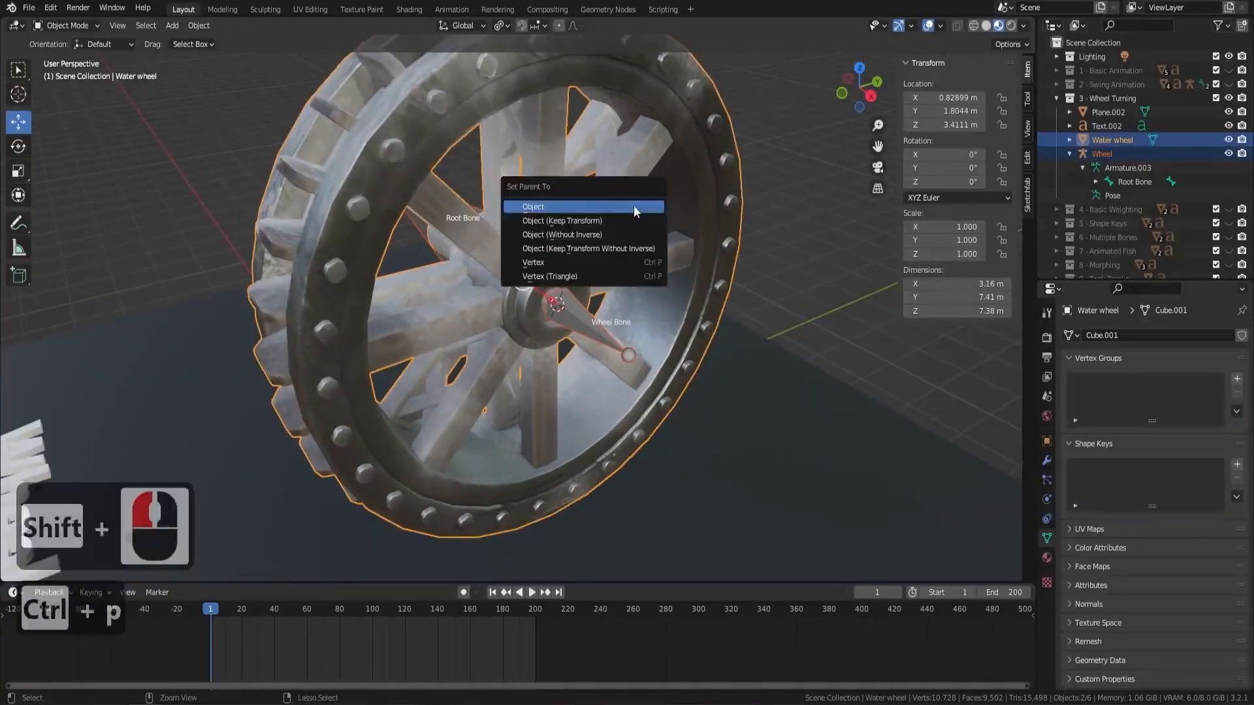
{"action": "left_click", "coordinate": [633, 206]}
Parent the water wheel to the Wheel armature using Armature Deform With Empty Groups, and check its vertex groups and modifiers
{"action": "left_click", "coordinate": [662, 180]}
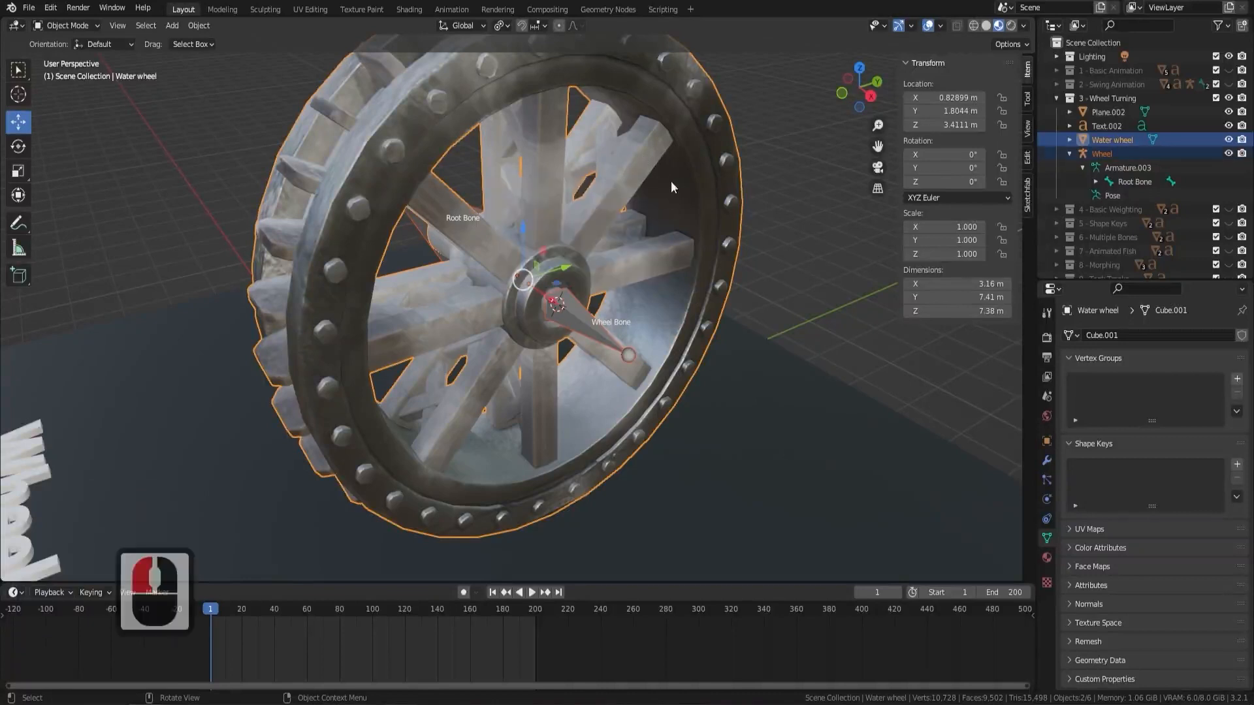
{"action": "left_click", "coordinate": [572, 318], "text": "shift"}
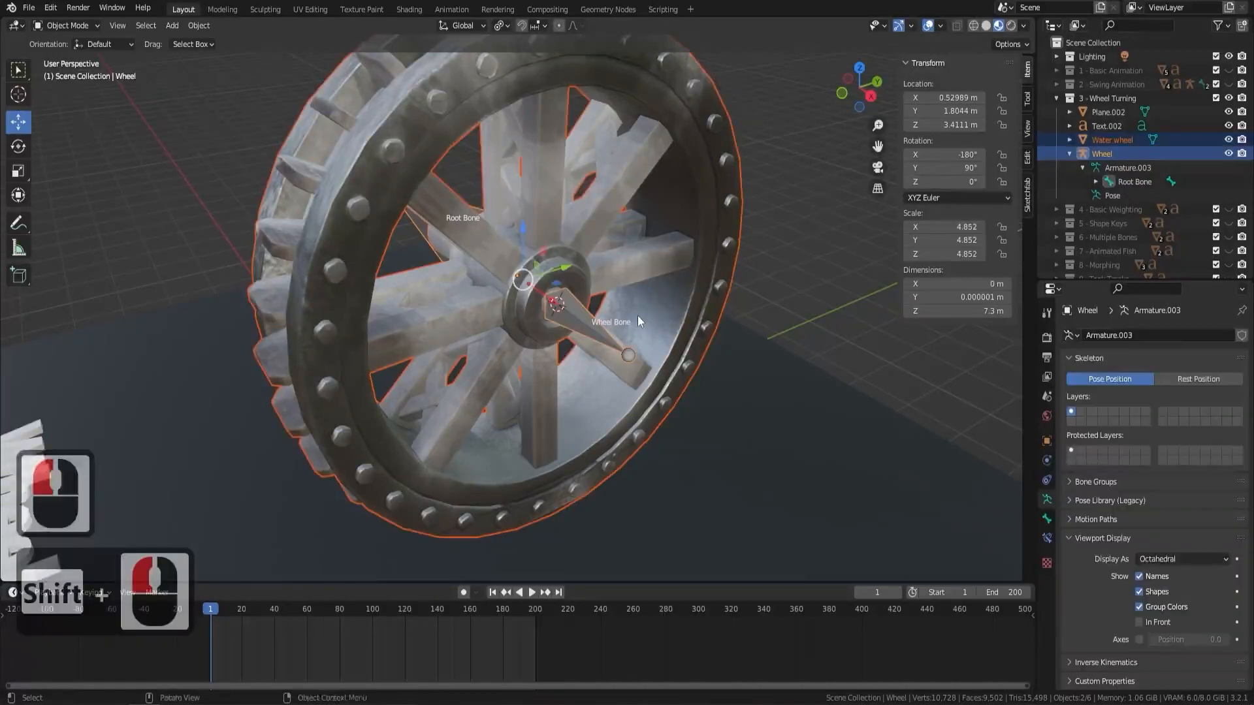
{"action": "key", "text": "ctrl+p"}
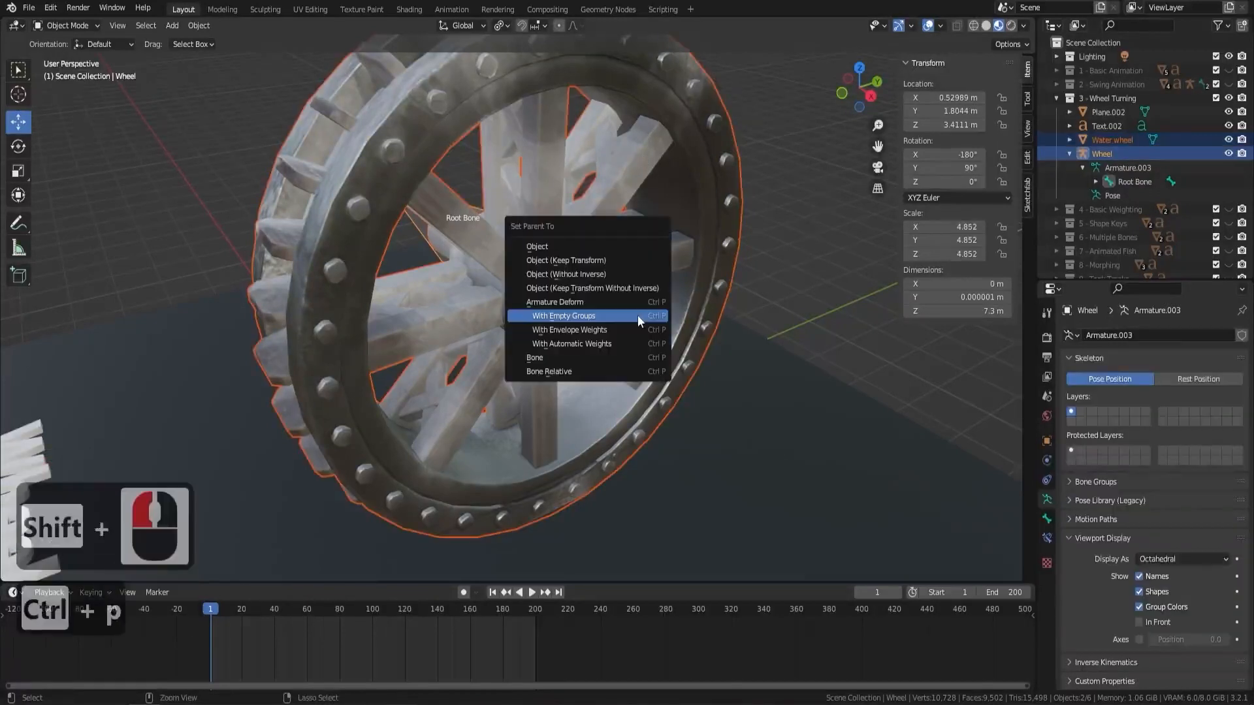
{"action": "left_click", "coordinate": [581, 316]}
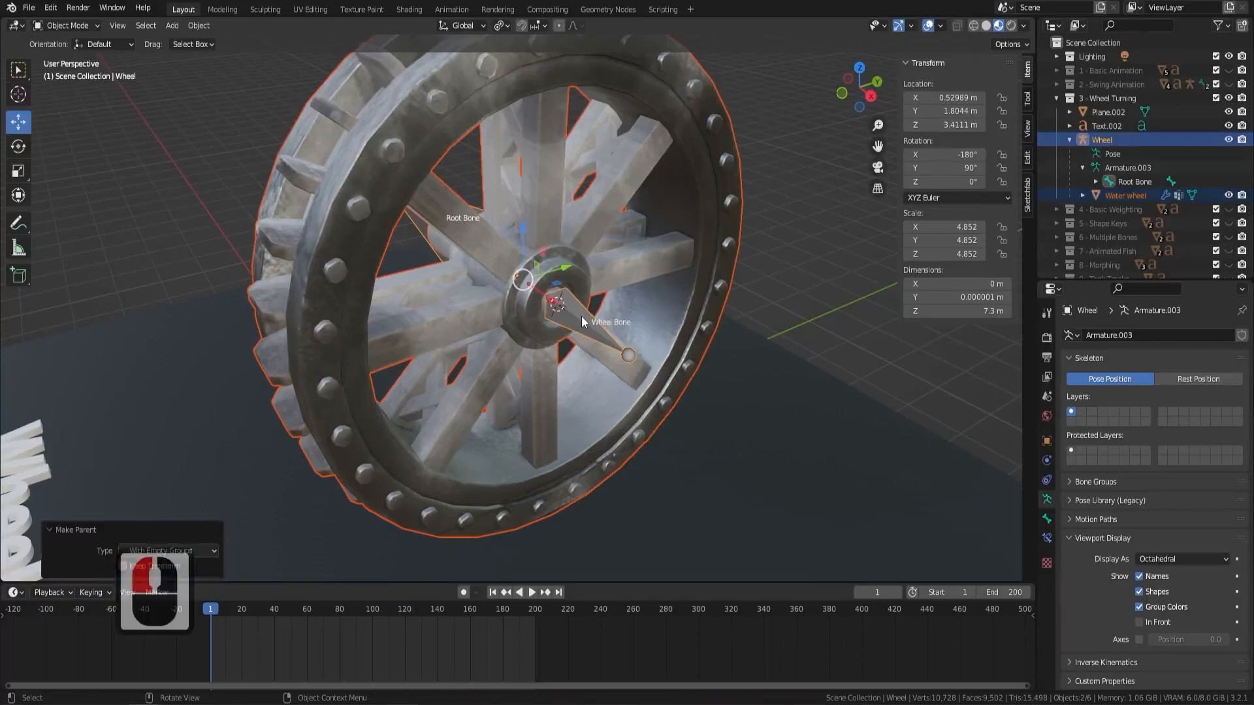
{"action": "left_click", "coordinate": [652, 157]}
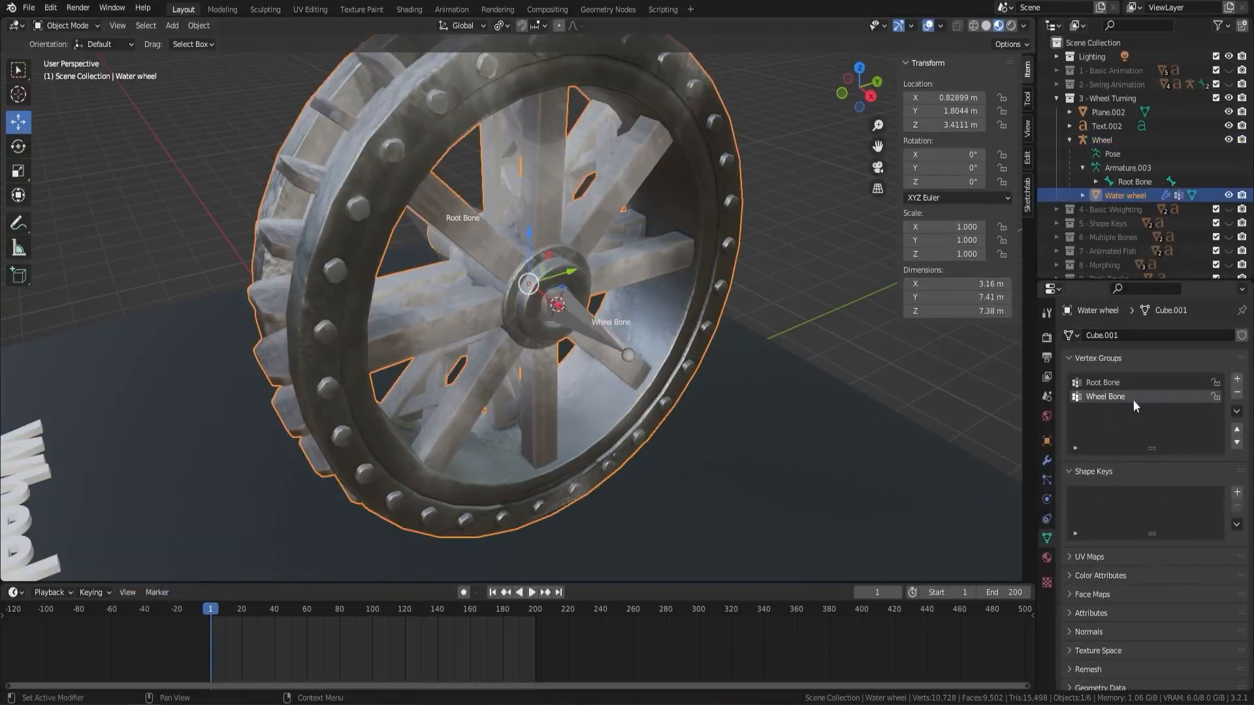
{"action": "left_click", "coordinate": [1046, 461]}
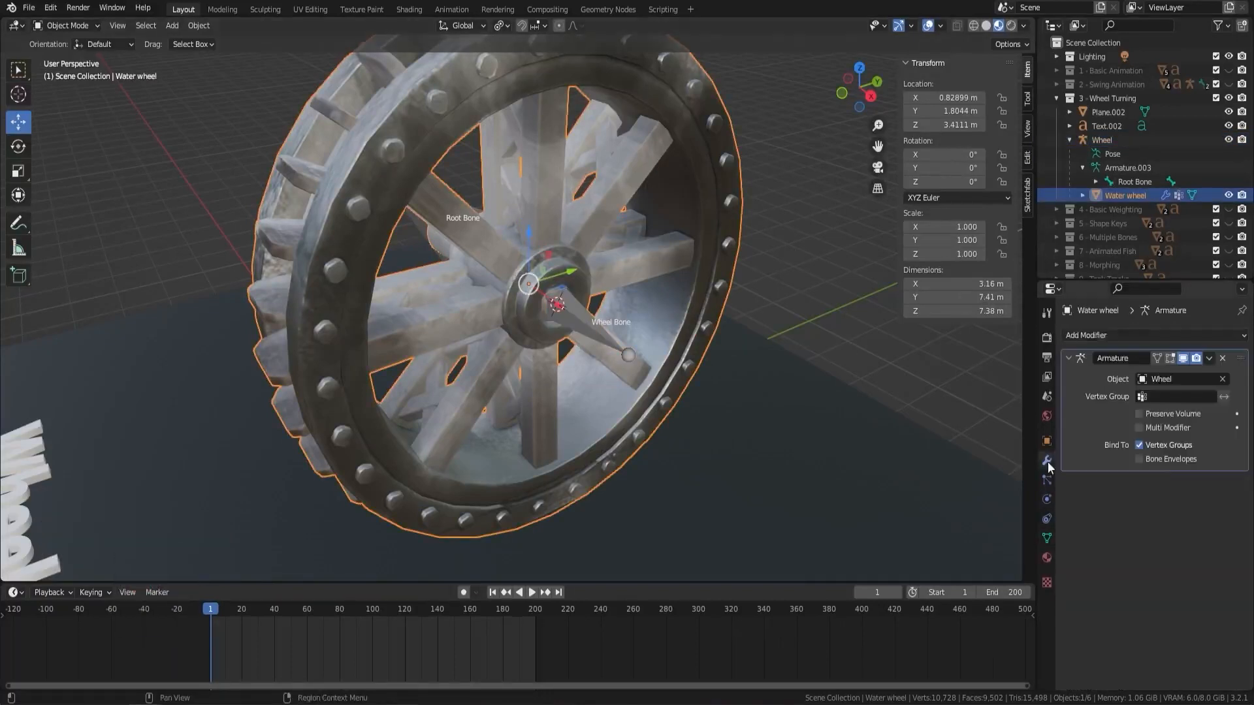